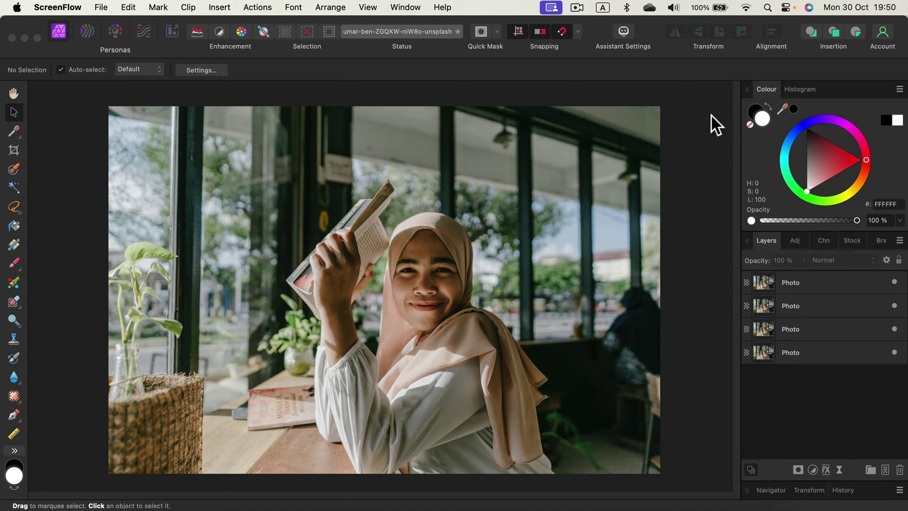
Add a live Gaussian Blur filter to the topmost Photo layer with a radius of 100 px
{"action": "left_click", "coordinate": [836, 281]}
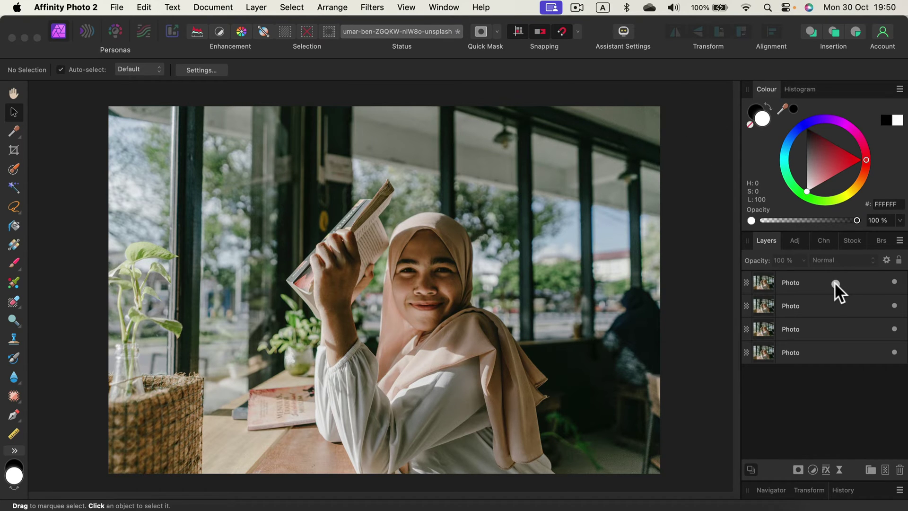
{"action": "left_click", "coordinate": [834, 282]}
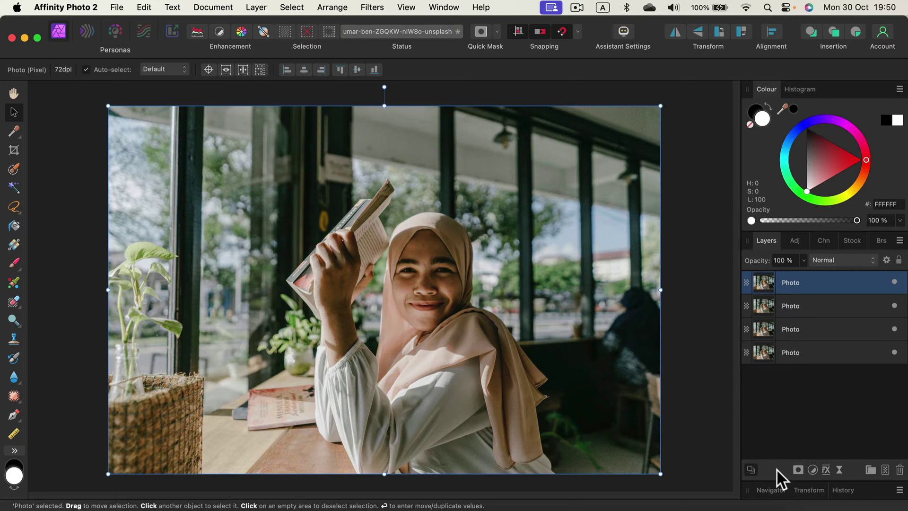
{"action": "left_click", "coordinate": [838, 469]}
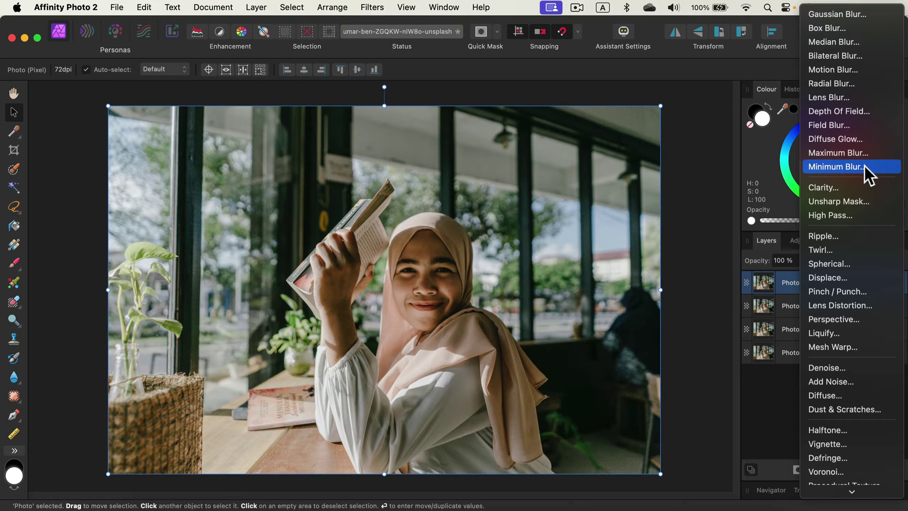
{"action": "left_click", "coordinate": [831, 13]}
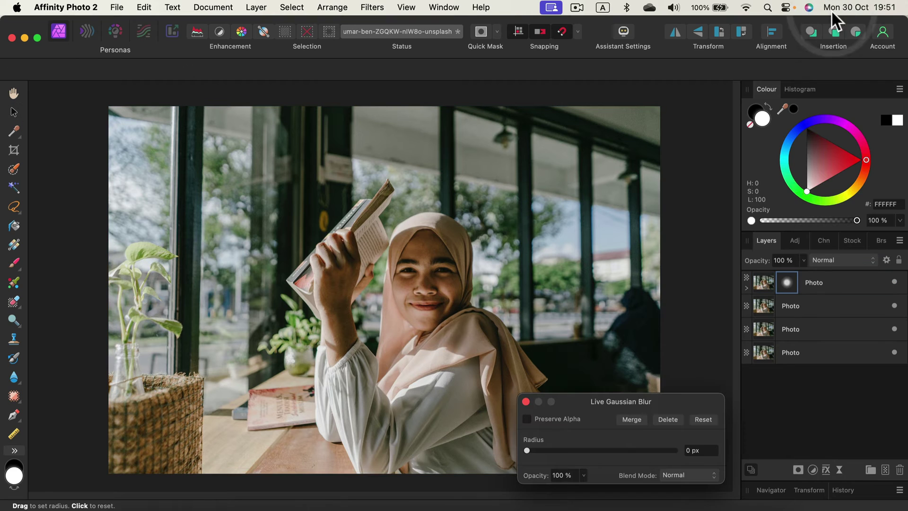
{"action": "left_click_drag", "start_coordinate": [625, 401], "coordinate": [675, 224]}
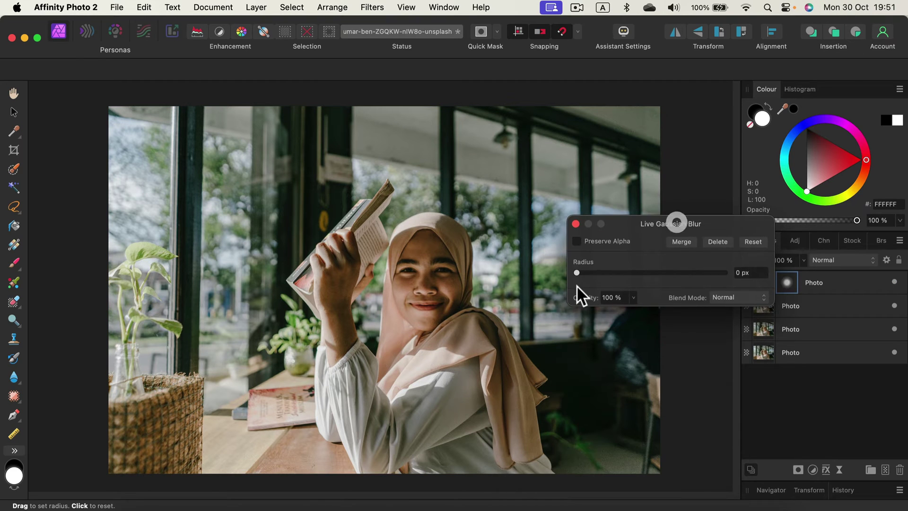
{"action": "left_click_drag", "start_coordinate": [578, 274], "coordinate": [722, 265]}
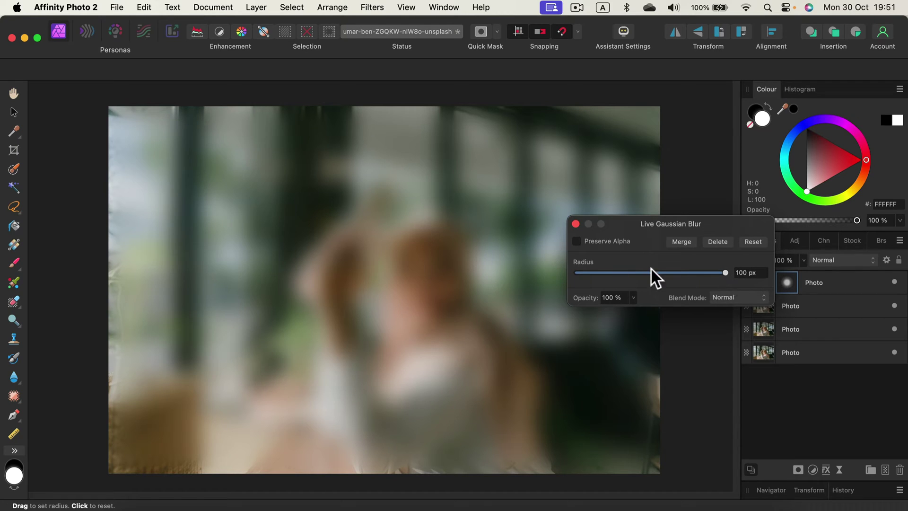
Set the live Gaussian Blur radius to 200 px
{"action": "left_click", "coordinate": [764, 273]}
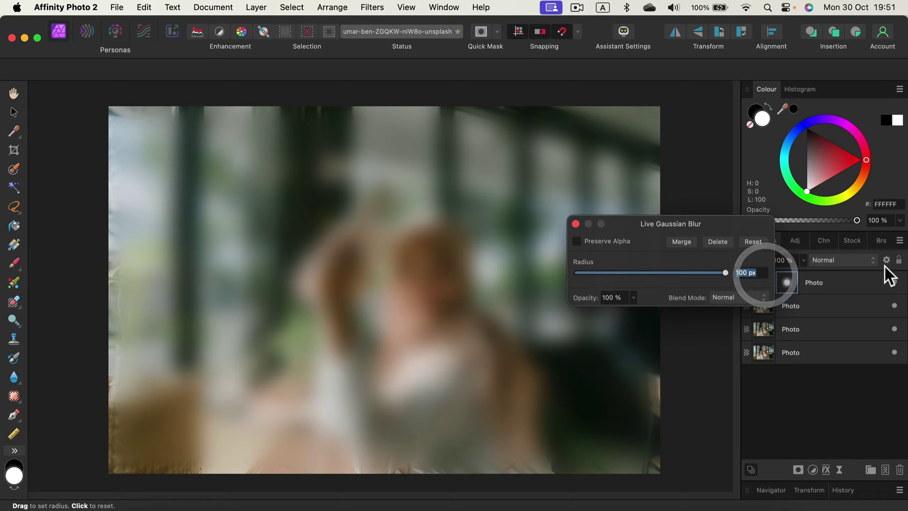
{"action": "type", "text": "2"}
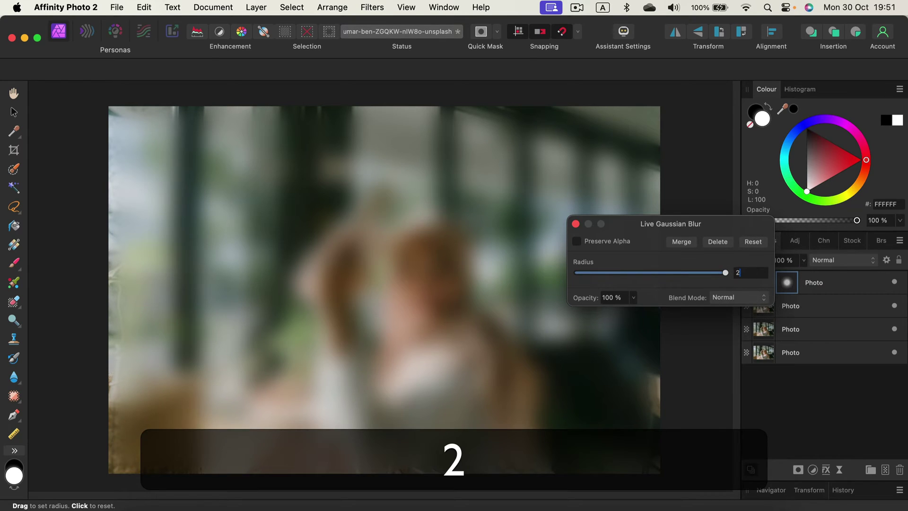
{"action": "type", "text": "00"}
{"action": "key", "text": "Return"}
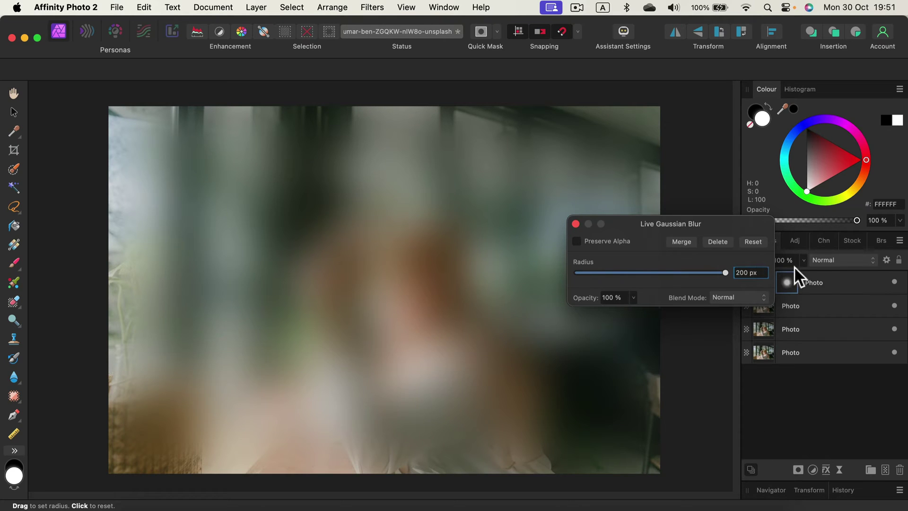
Reduce the Gaussian Blur radius to about 30 px and close the filter settings
{"action": "left_click_drag", "start_coordinate": [724, 272], "coordinate": [630, 288]}
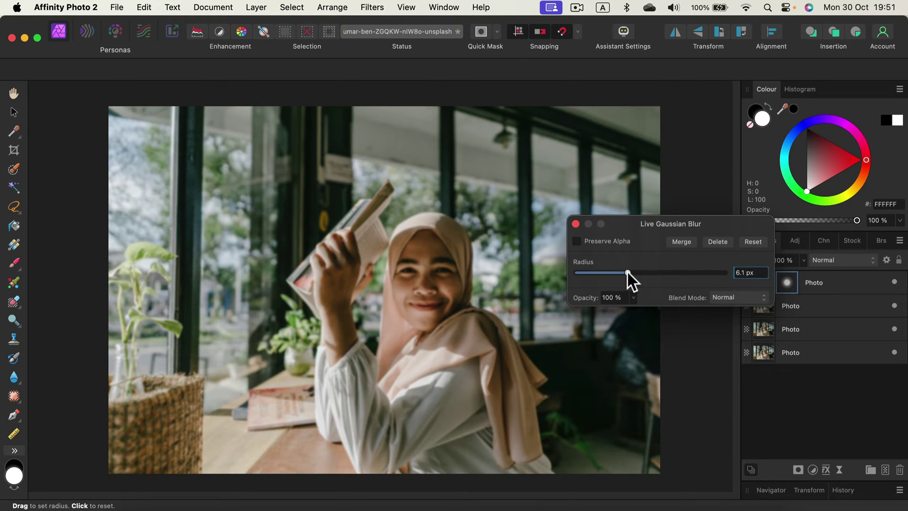
{"action": "left_click_drag", "start_coordinate": [627, 272], "coordinate": [675, 274]}
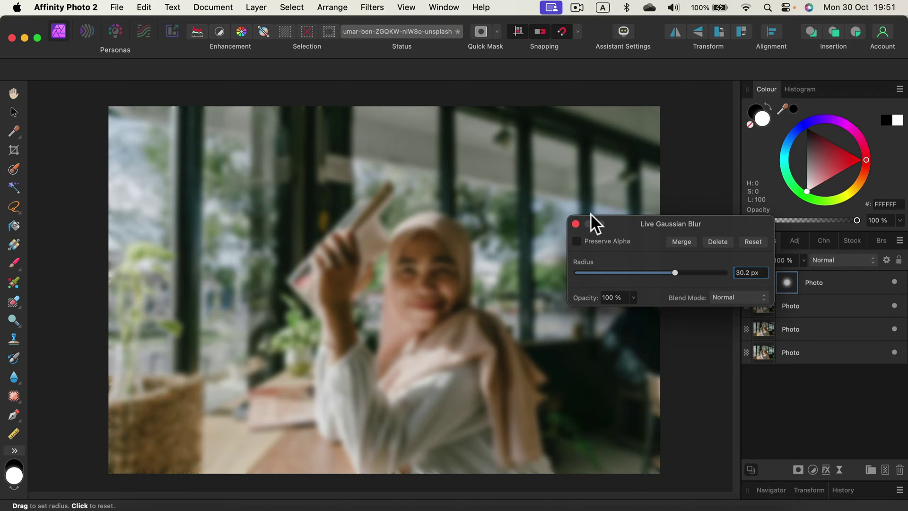
{"action": "left_click", "coordinate": [575, 223]}
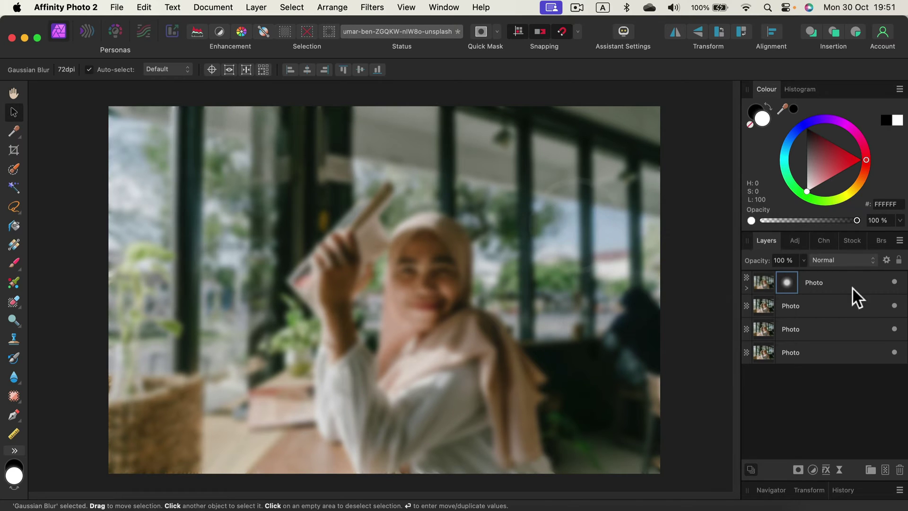
Compare the photo with the nested Gaussian Blur filter hidden and shown, and delete the filter from the topmost Photo layer
{"action": "left_click", "coordinate": [745, 286]}
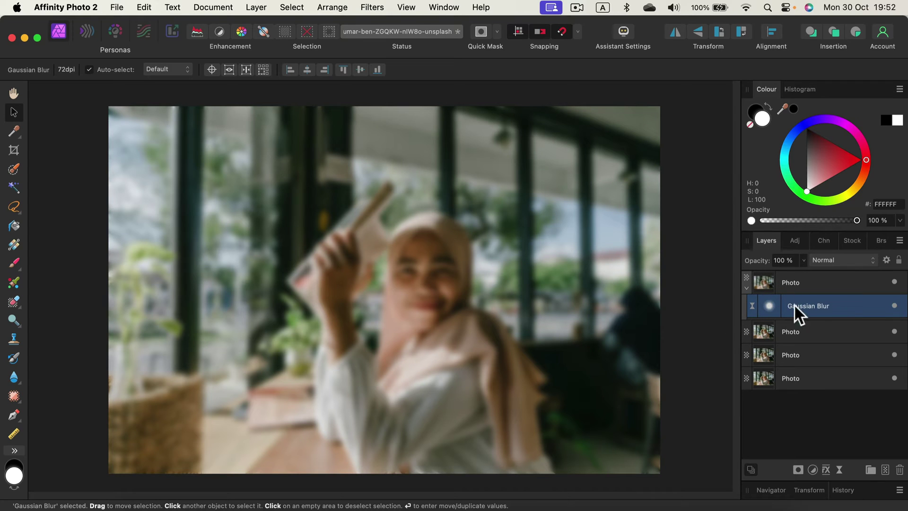
{"action": "left_click", "coordinate": [895, 306]}
{"action": "left_click", "coordinate": [895, 305]}
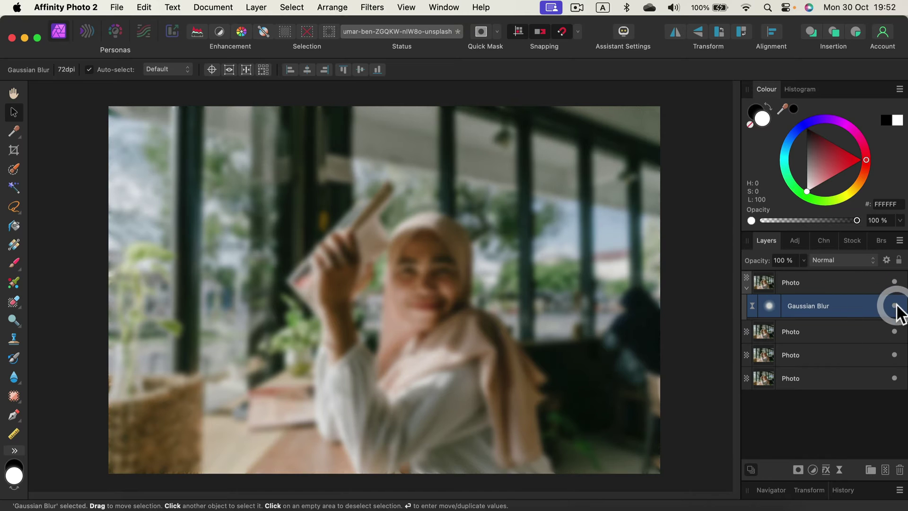
{"action": "left_click", "coordinate": [895, 305]}
{"action": "left_click", "coordinate": [895, 306]}
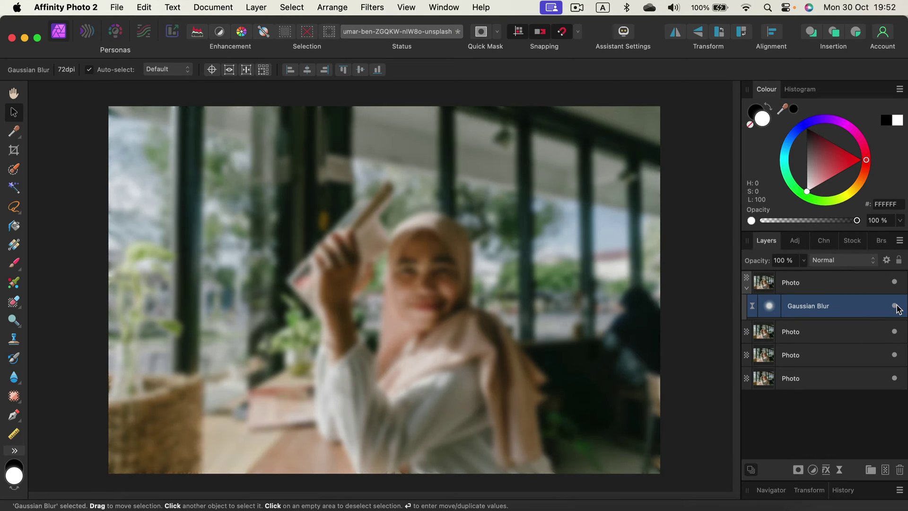
{"action": "left_click", "coordinate": [895, 305]}
{"action": "left_click", "coordinate": [895, 306]}
{"action": "right_click", "coordinate": [863, 308]}
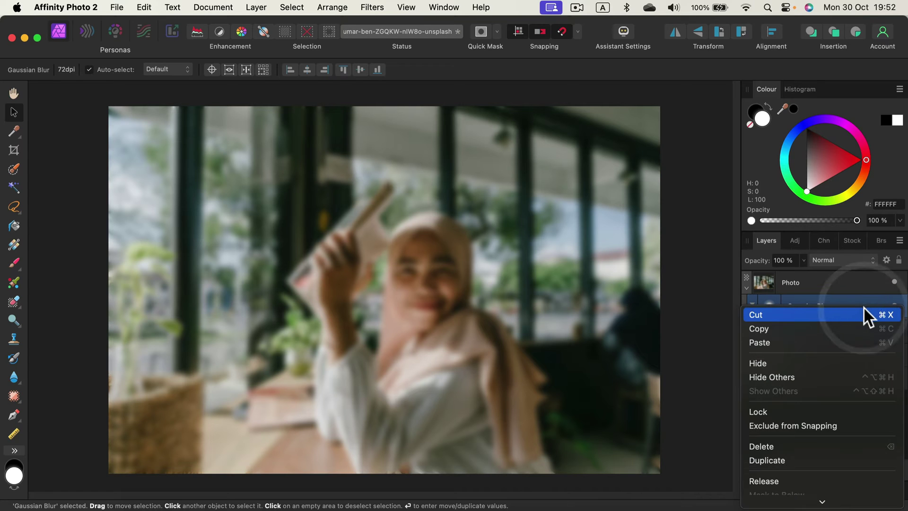
{"action": "left_click", "coordinate": [844, 447]}
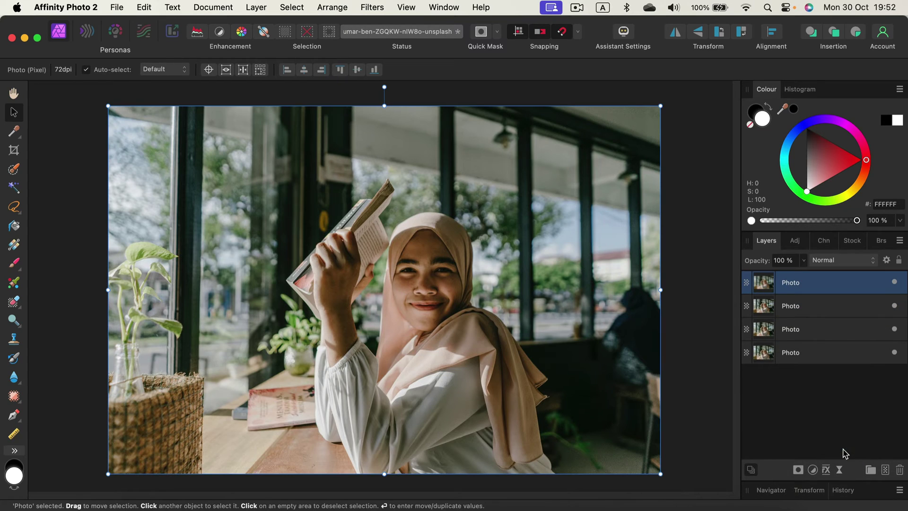
Draw a freehand selection around the window and table area between the plant and the raised book
{"action": "left_click", "coordinate": [14, 207]}
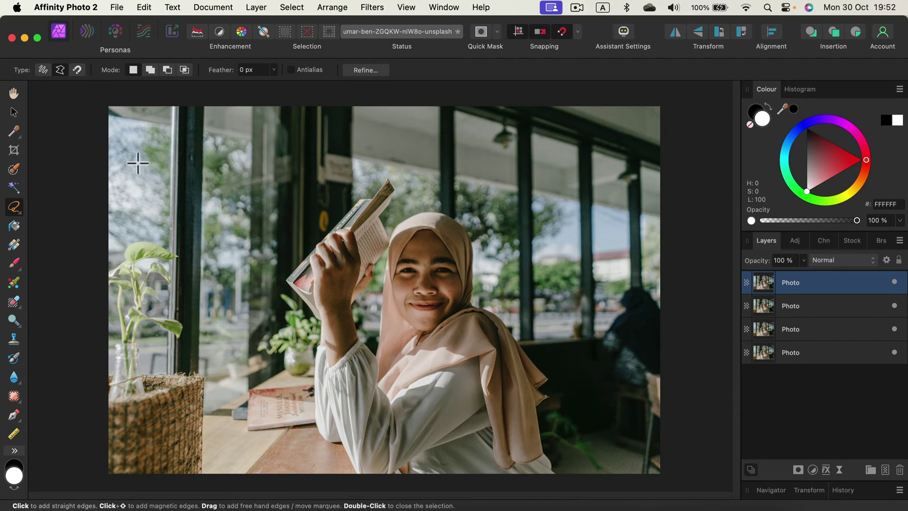
{"action": "left_click", "coordinate": [13, 211]}
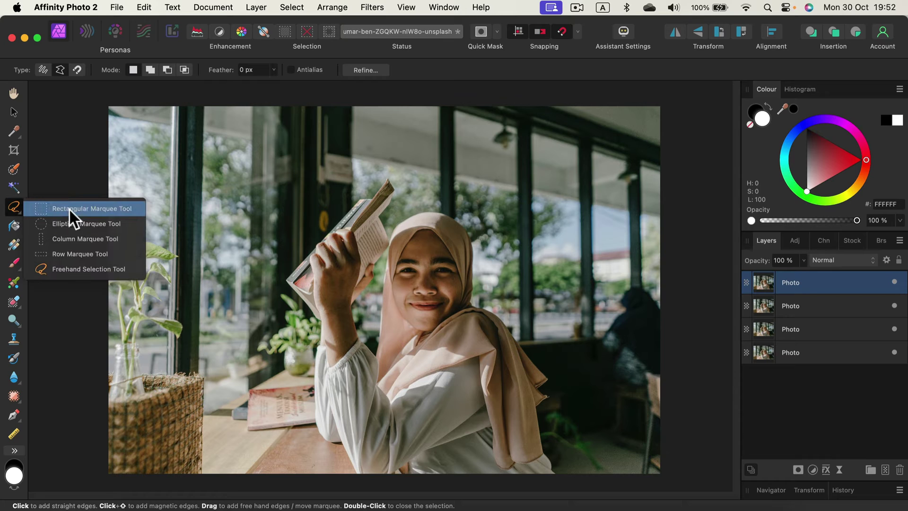
{"action": "left_click", "coordinate": [100, 268]}
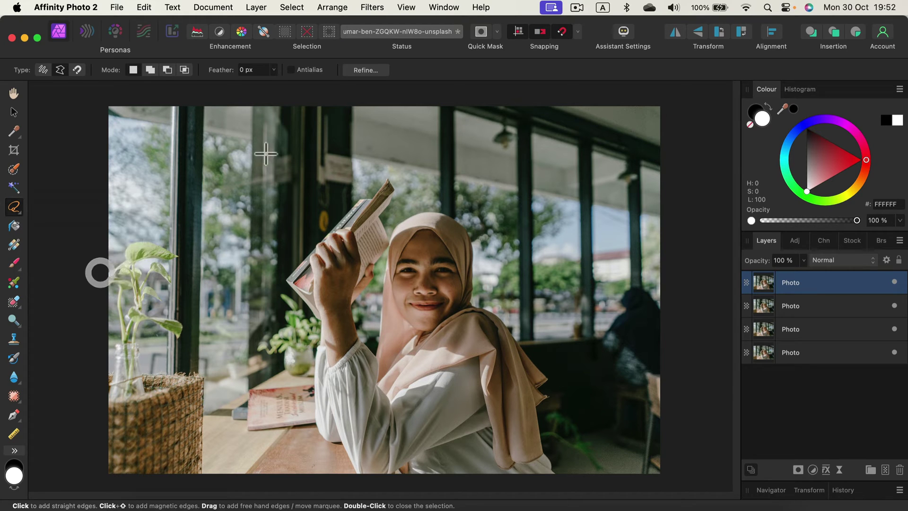
{"action": "mouse_move", "coordinate": [176, 200]}
{"action": "left_mouse_down"}
{"action": "mouse_move", "coordinate": [381, 171]}
{"action": "mouse_move", "coordinate": [266, 304]}
{"action": "mouse_move", "coordinate": [296, 428]}
{"action": "mouse_move", "coordinate": [168, 267]}
{"action": "left_mouse_up"}
{"action": "left_click_drag", "start_coordinate": [166, 214], "coordinate": [174, 201]}
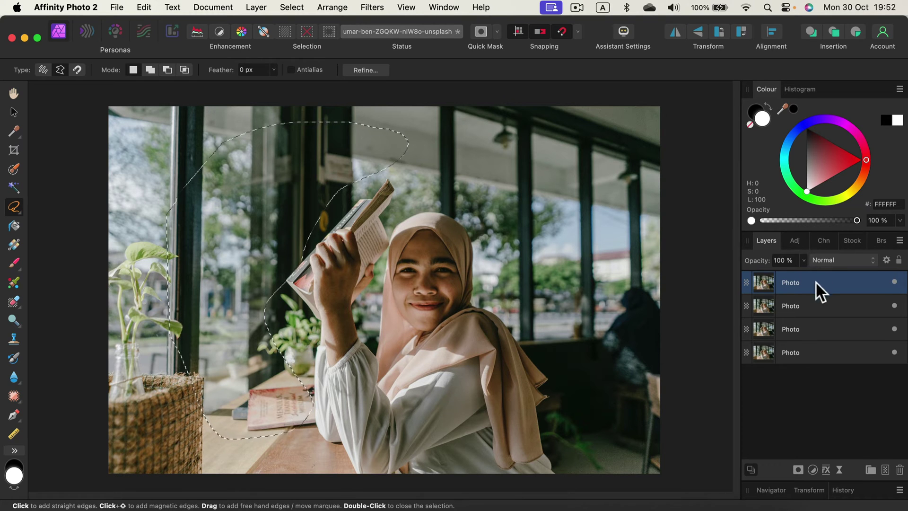
Add a live Gaussian Blur filter limited to the selected area with a radius of about 42 px
{"action": "left_click", "coordinate": [841, 469]}
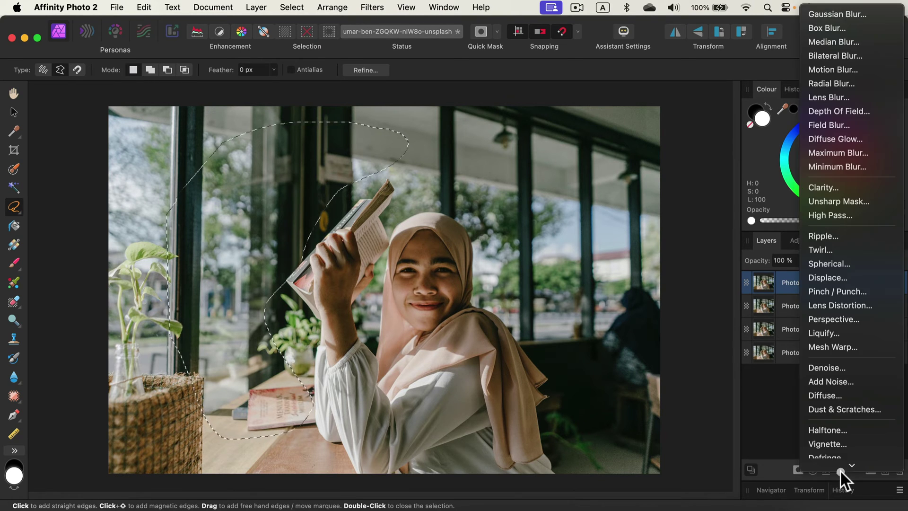
{"action": "left_click", "coordinate": [822, 9]}
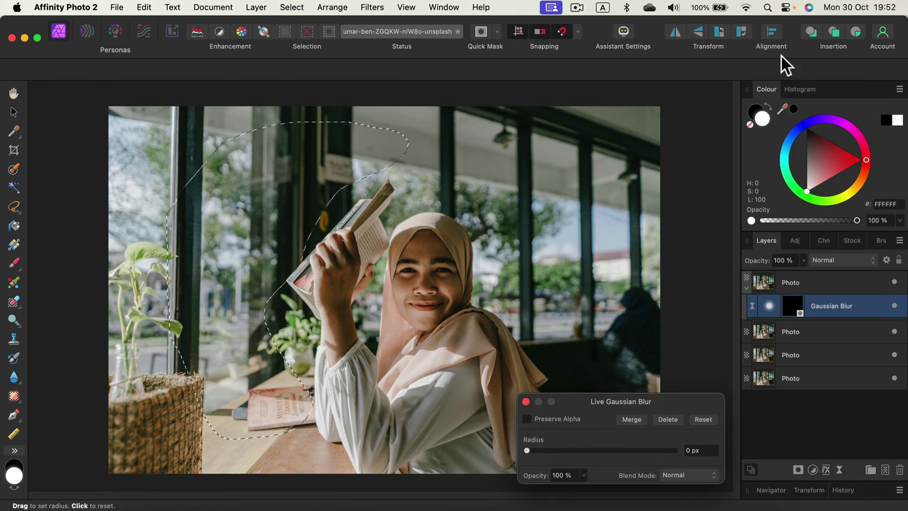
{"action": "left_click_drag", "start_coordinate": [578, 448], "coordinate": [643, 455]}
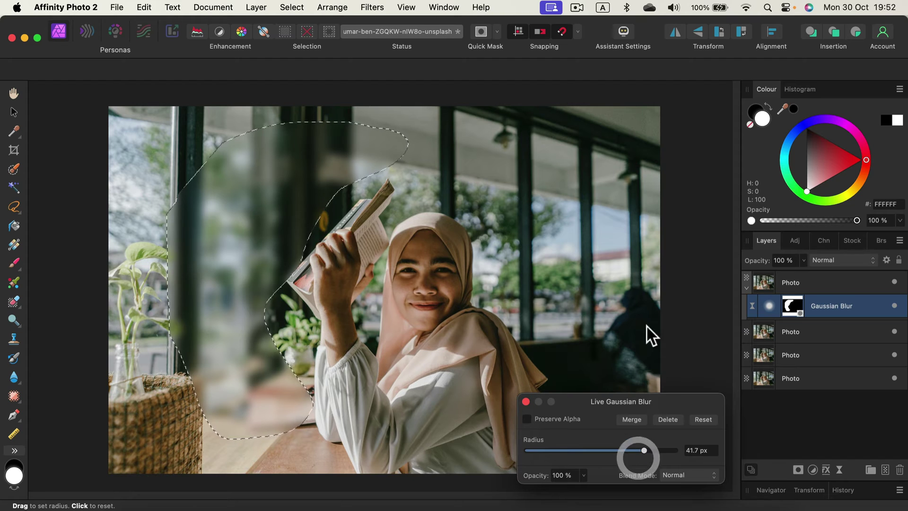
{"action": "left_click", "coordinate": [526, 402]}
Make the Gaussian Blur filter's mask the active target and clear the freehand selection
{"action": "left_click", "coordinate": [813, 281]}
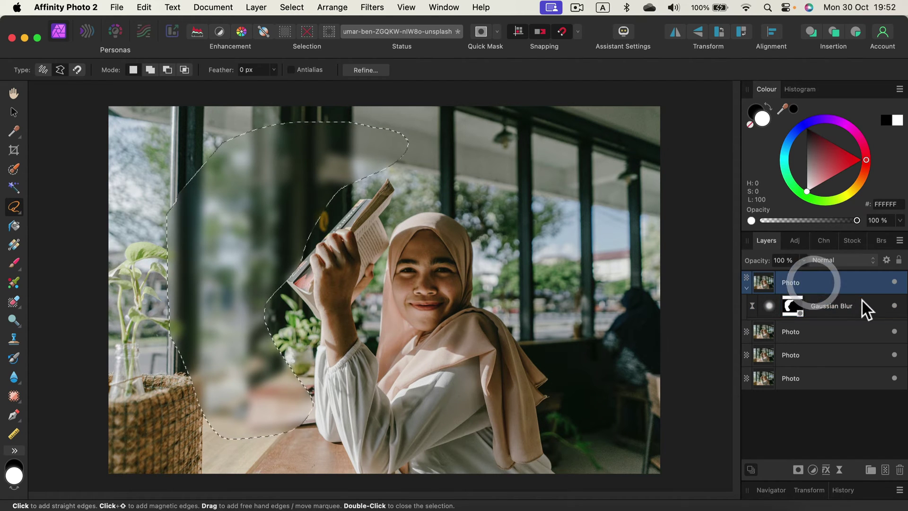
{"action": "left_click", "coordinate": [862, 301], "text": "shift"}
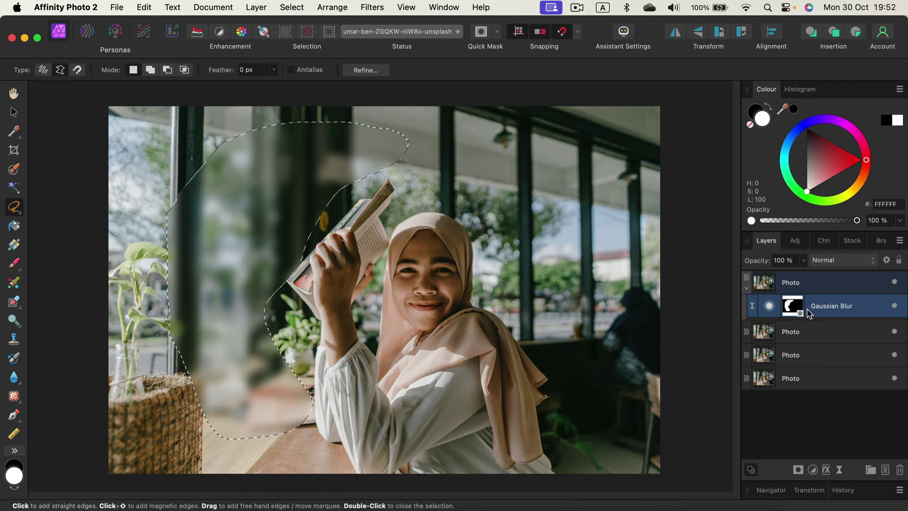
{"action": "left_click", "coordinate": [894, 308]}
{"action": "left_click", "coordinate": [793, 304]}
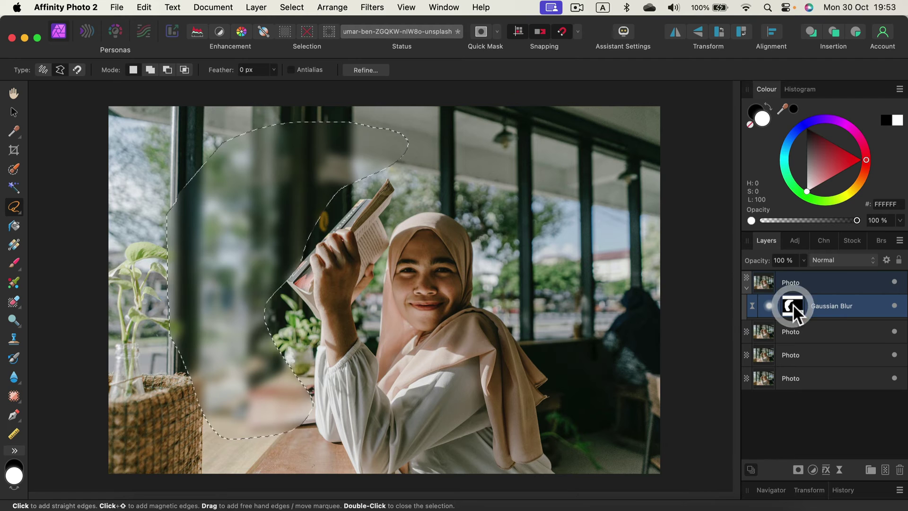
{"action": "key", "text": "super+d"}
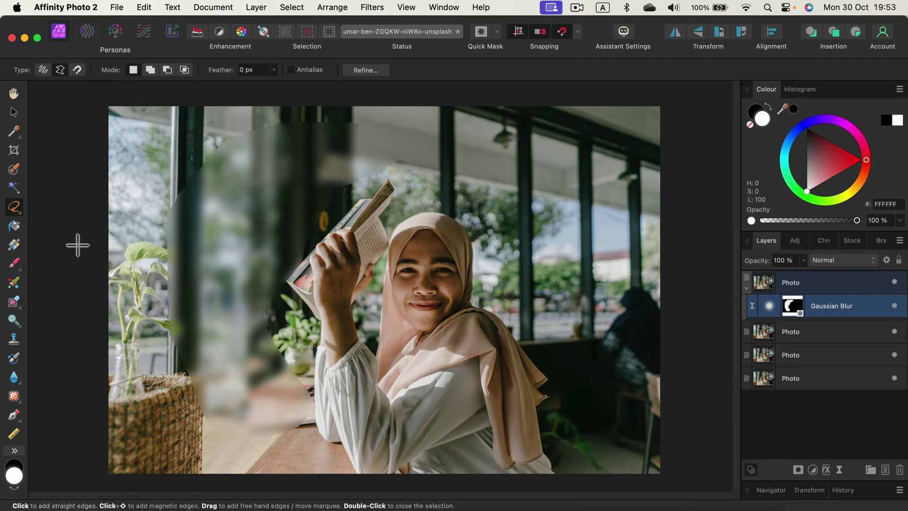
Paint white on the Gaussian Blur mask with the Paint Brush to extend the blur over the book, hand and forearm
{"action": "left_click_drag", "start_coordinate": [19, 264], "coordinate": [35, 266]}
{"action": "key", "text": "x"}
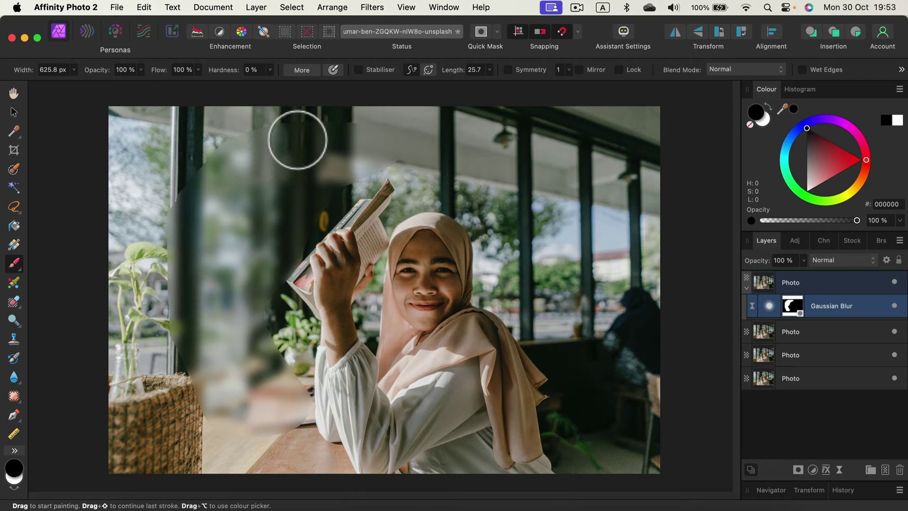
{"action": "key", "text": "x"}
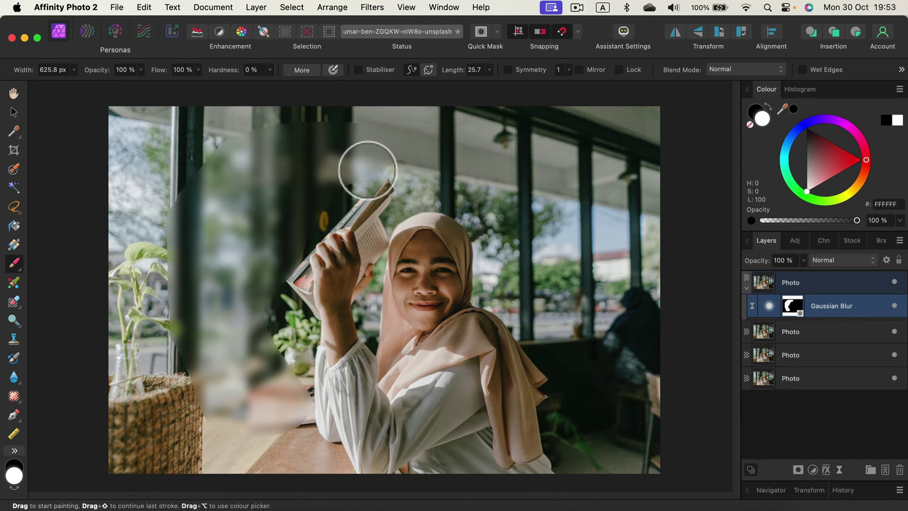
{"action": "mouse_move", "coordinate": [367, 178]}
{"action": "left_mouse_down"}
{"action": "mouse_move", "coordinate": [345, 184]}
{"action": "mouse_move", "coordinate": [366, 178]}
{"action": "mouse_move", "coordinate": [315, 229]}
{"action": "mouse_move", "coordinate": [367, 218]}
{"action": "mouse_move", "coordinate": [362, 226]}
{"action": "mouse_move", "coordinate": [404, 172]}
{"action": "mouse_move", "coordinate": [329, 285]}
{"action": "mouse_move", "coordinate": [364, 282]}
{"action": "mouse_move", "coordinate": [390, 251]}
{"action": "mouse_move", "coordinate": [374, 274]}
{"action": "mouse_move", "coordinate": [394, 244]}
{"action": "mouse_move", "coordinate": [353, 224]}
{"action": "mouse_move", "coordinate": [303, 245]}
{"action": "mouse_move", "coordinate": [277, 302]}
{"action": "mouse_move", "coordinate": [284, 277]}
{"action": "mouse_move", "coordinate": [284, 320]}
{"action": "mouse_move", "coordinate": [269, 349]}
{"action": "mouse_move", "coordinate": [274, 359]}
{"action": "mouse_move", "coordinate": [301, 340]}
{"action": "mouse_move", "coordinate": [288, 385]}
{"action": "mouse_move", "coordinate": [317, 363]}
{"action": "mouse_move", "coordinate": [348, 299]}
{"action": "mouse_move", "coordinate": [335, 354]}
{"action": "left_mouse_up"}
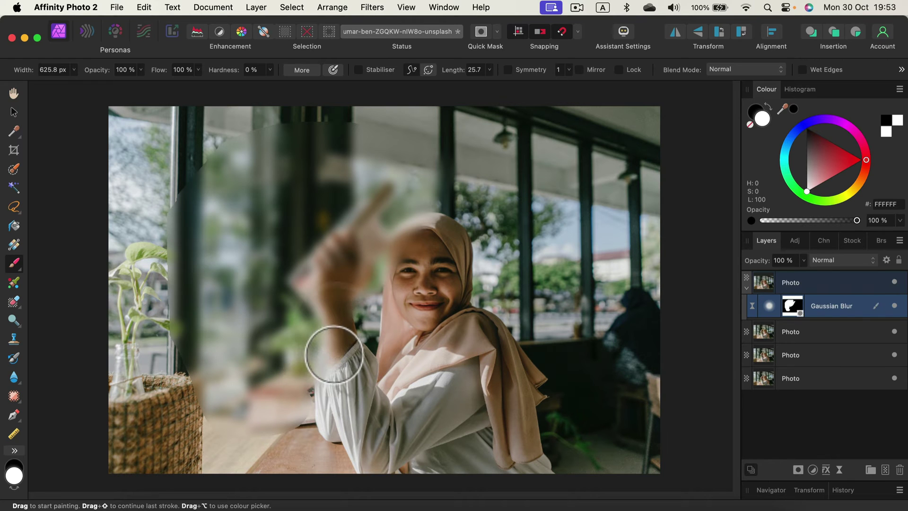
Paint black on the mask over the entire blurred area to remove the blur, and delete the Gaussian Blur filter
{"action": "left_click", "coordinate": [768, 105]}
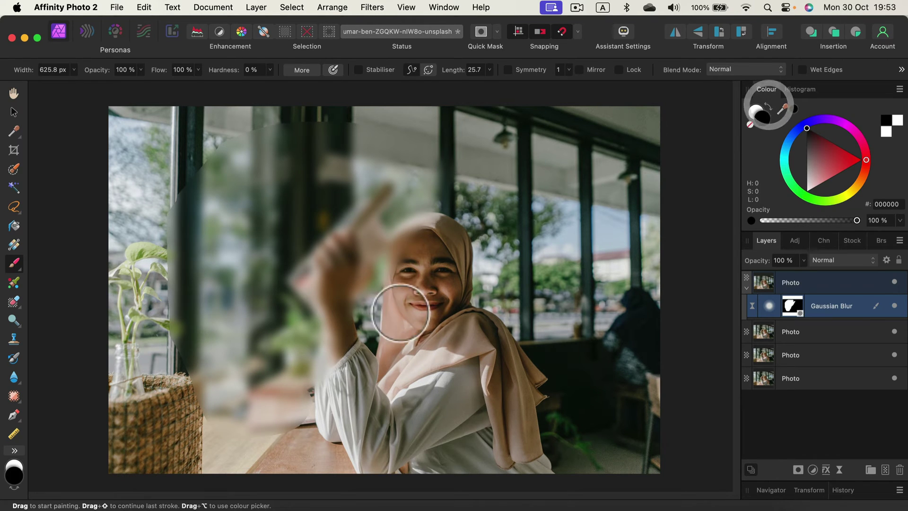
{"action": "mouse_move", "coordinate": [350, 375]}
{"action": "left_mouse_down"}
{"action": "mouse_move", "coordinate": [315, 404]}
{"action": "mouse_move", "coordinate": [299, 375]}
{"action": "mouse_move", "coordinate": [276, 396]}
{"action": "mouse_move", "coordinate": [206, 412]}
{"action": "mouse_move", "coordinate": [332, 348]}
{"action": "mouse_move", "coordinate": [386, 352]}
{"action": "mouse_move", "coordinate": [243, 420]}
{"action": "left_mouse_up"}
{"action": "mouse_move", "coordinate": [285, 334]}
{"action": "left_mouse_down"}
{"action": "mouse_move", "coordinate": [294, 318]}
{"action": "mouse_move", "coordinate": [285, 276]}
{"action": "mouse_move", "coordinate": [326, 265]}
{"action": "left_mouse_up"}
{"action": "mouse_move", "coordinate": [112, 294]}
{"action": "left_mouse_down"}
{"action": "mouse_move", "coordinate": [309, 267]}
{"action": "mouse_move", "coordinate": [187, 267]}
{"action": "mouse_move", "coordinate": [210, 231]}
{"action": "mouse_move", "coordinate": [184, 231]}
{"action": "mouse_move", "coordinate": [175, 204]}
{"action": "mouse_move", "coordinate": [216, 151]}
{"action": "mouse_move", "coordinate": [257, 124]}
{"action": "mouse_move", "coordinate": [310, 136]}
{"action": "mouse_move", "coordinate": [426, 130]}
{"action": "mouse_move", "coordinate": [391, 178]}
{"action": "mouse_move", "coordinate": [411, 145]}
{"action": "mouse_move", "coordinate": [414, 218]}
{"action": "mouse_move", "coordinate": [438, 193]}
{"action": "mouse_move", "coordinate": [384, 199]}
{"action": "mouse_move", "coordinate": [319, 263]}
{"action": "mouse_move", "coordinate": [437, 171]}
{"action": "mouse_move", "coordinate": [271, 306]}
{"action": "mouse_move", "coordinate": [343, 279]}
{"action": "mouse_move", "coordinate": [336, 232]}
{"action": "mouse_move", "coordinate": [357, 201]}
{"action": "mouse_move", "coordinate": [342, 147]}
{"action": "mouse_move", "coordinate": [284, 170]}
{"action": "mouse_move", "coordinate": [267, 150]}
{"action": "left_mouse_up"}
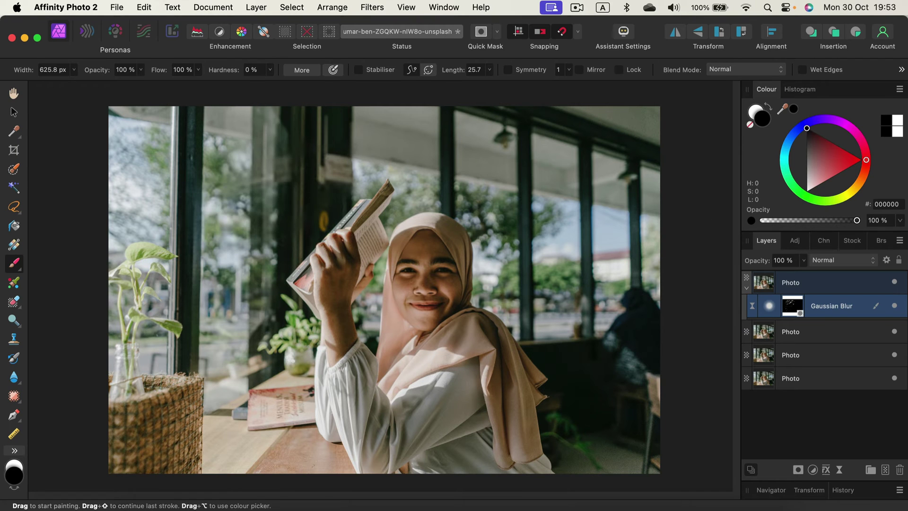
{"action": "right_click", "coordinate": [788, 303]}
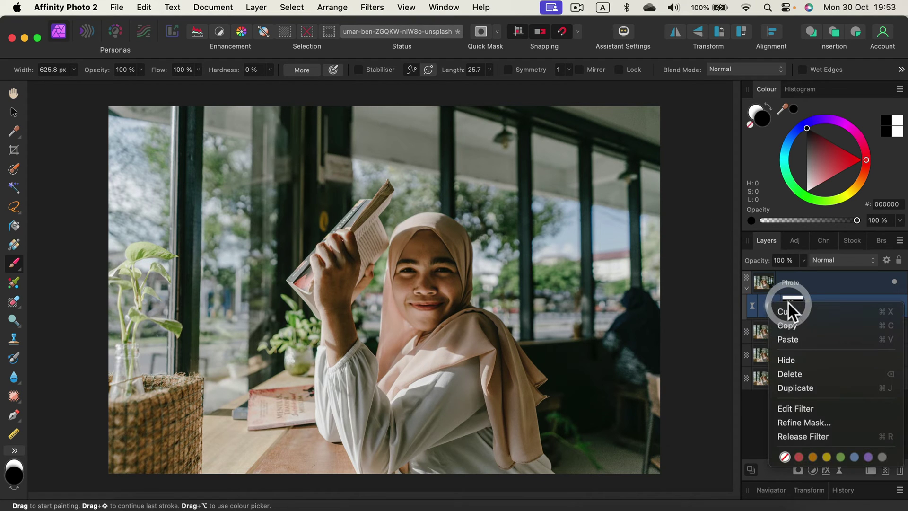
{"action": "left_click", "coordinate": [825, 373]}
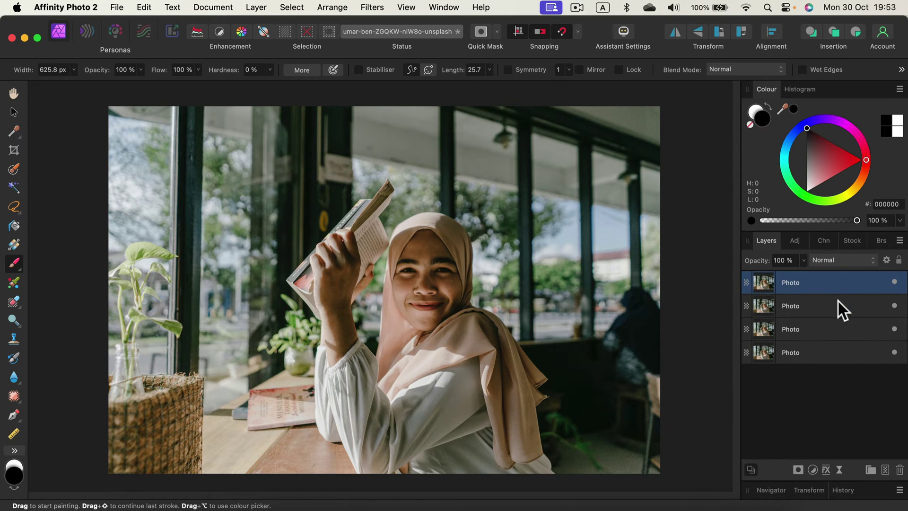
Add a live Motion Blur filter to the top photo layer with a radius of 100 px
{"action": "left_click", "coordinate": [840, 469]}
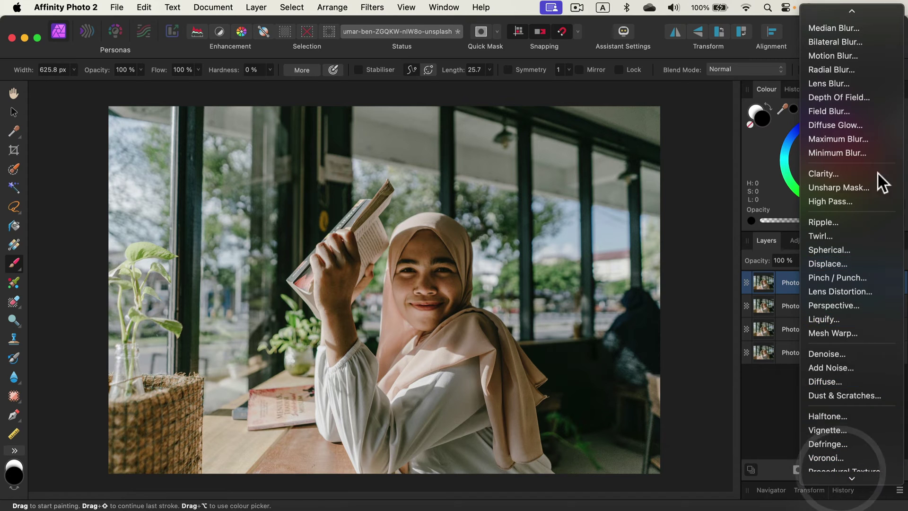
{"action": "mouse_move", "coordinate": [875, 9]}
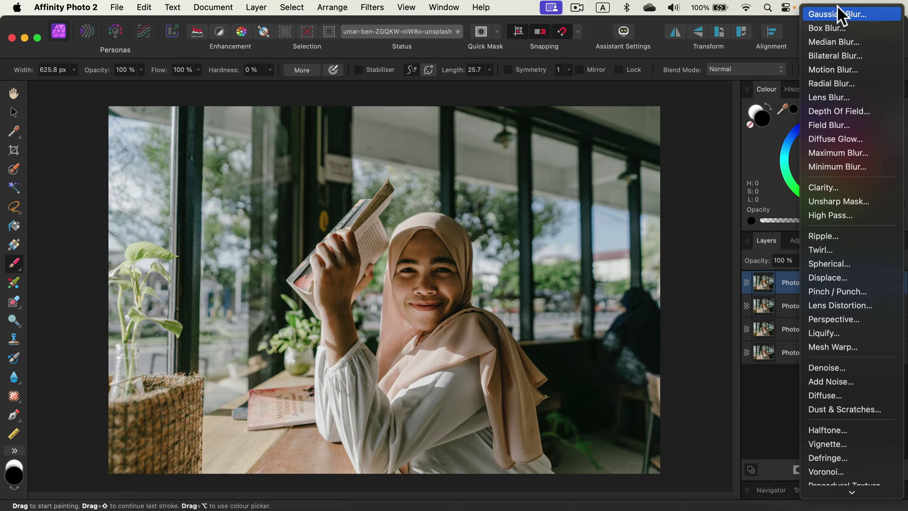
{"action": "left_click", "coordinate": [830, 70]}
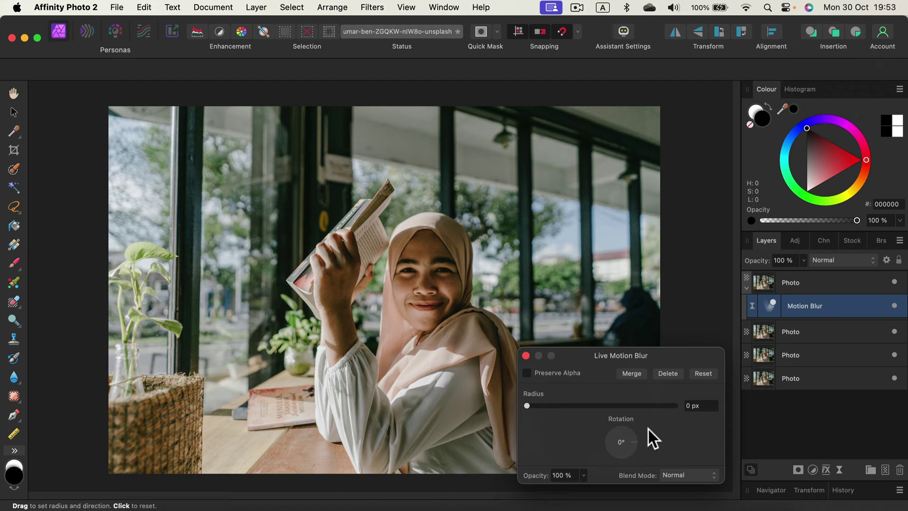
{"action": "left_click_drag", "start_coordinate": [567, 407], "coordinate": [574, 405]}
{"action": "left_click_drag", "start_coordinate": [631, 440], "coordinate": [715, 406]}
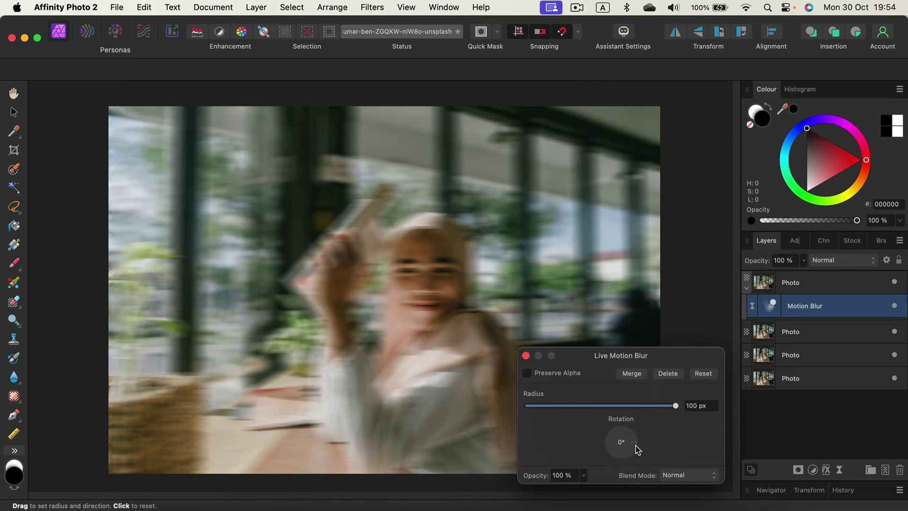
Set the Motion Blur's rotation to 90° and its radius to 200 px
{"action": "left_click", "coordinate": [635, 444]}
{"action": "left_click_drag", "start_coordinate": [634, 433], "coordinate": [621, 423]}
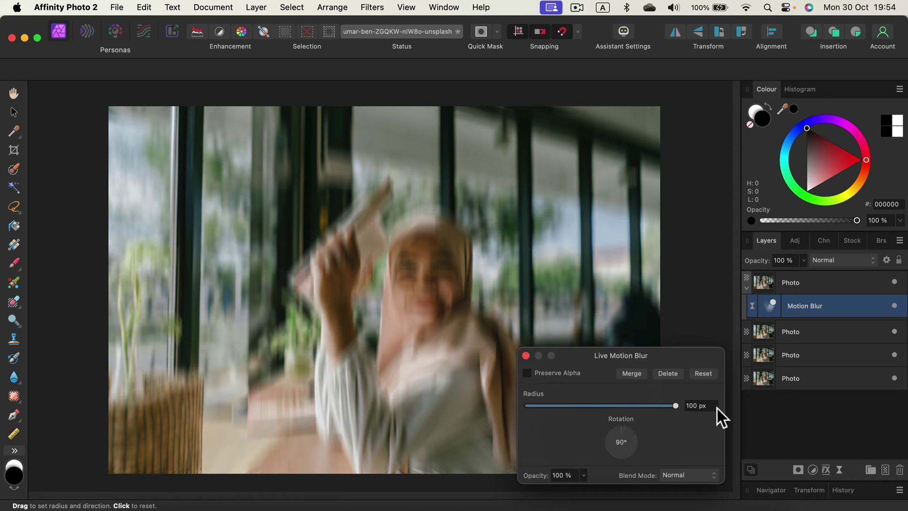
{"action": "left_click_drag", "start_coordinate": [714, 406], "coordinate": [588, 405]}
{"action": "type", "text": "200"}
{"action": "key", "text": "Return"}
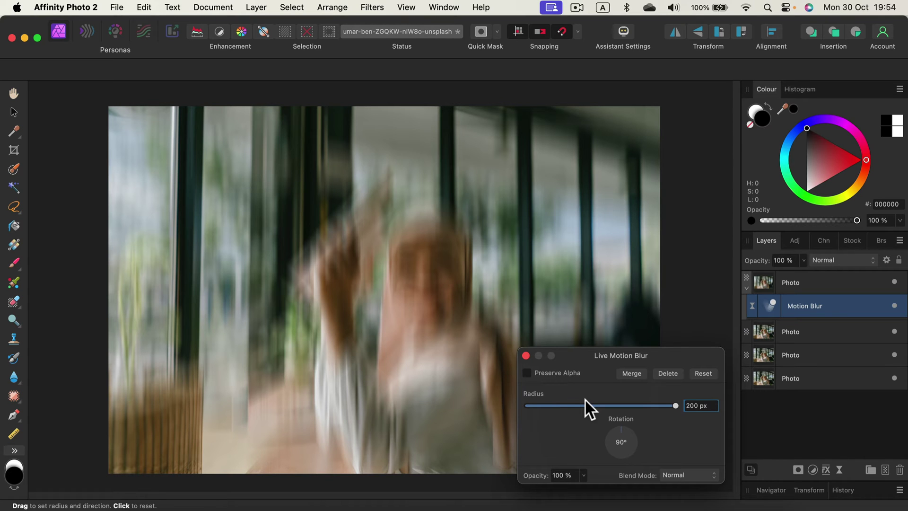
Set the Motion Blur's rotation to 0° and close the filter's settings
{"action": "left_click_drag", "start_coordinate": [605, 432], "coordinate": [704, 436]}
{"action": "left_click", "coordinate": [704, 438]}
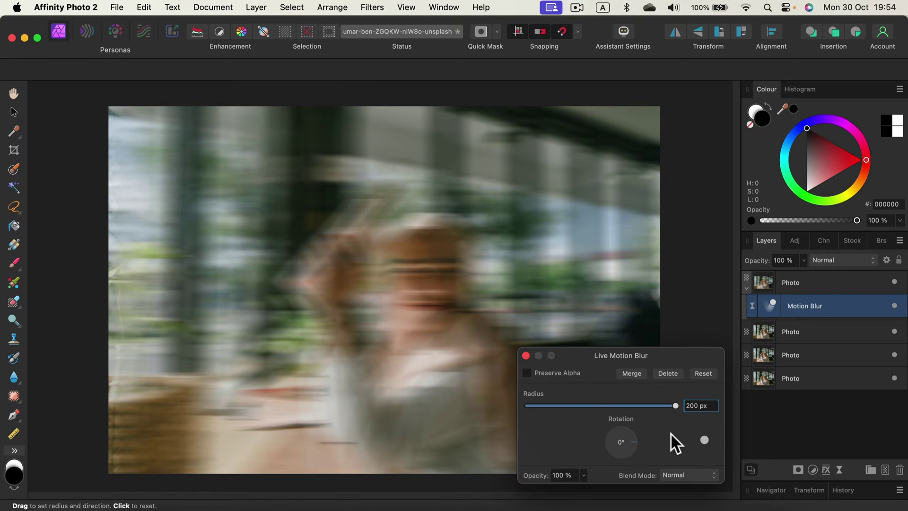
{"action": "left_click_drag", "start_coordinate": [639, 354], "coordinate": [650, 271]}
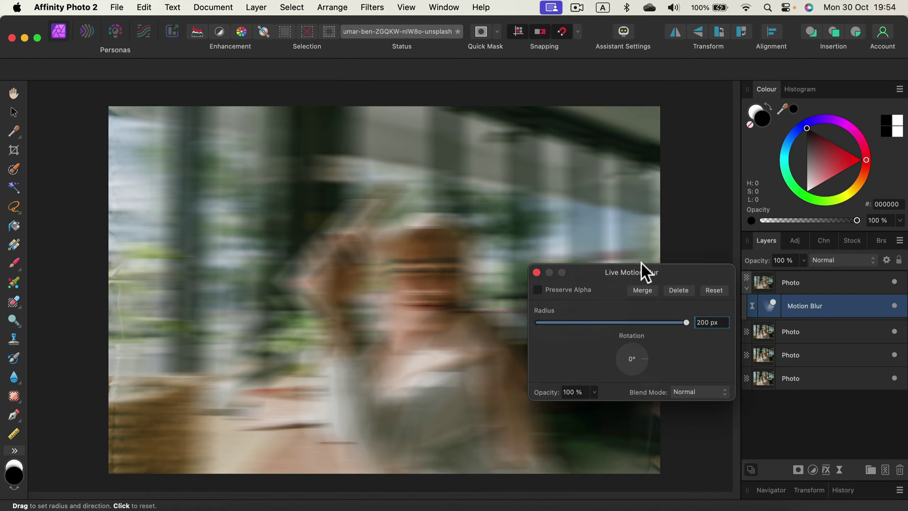
{"action": "left_click", "coordinate": [536, 272]}
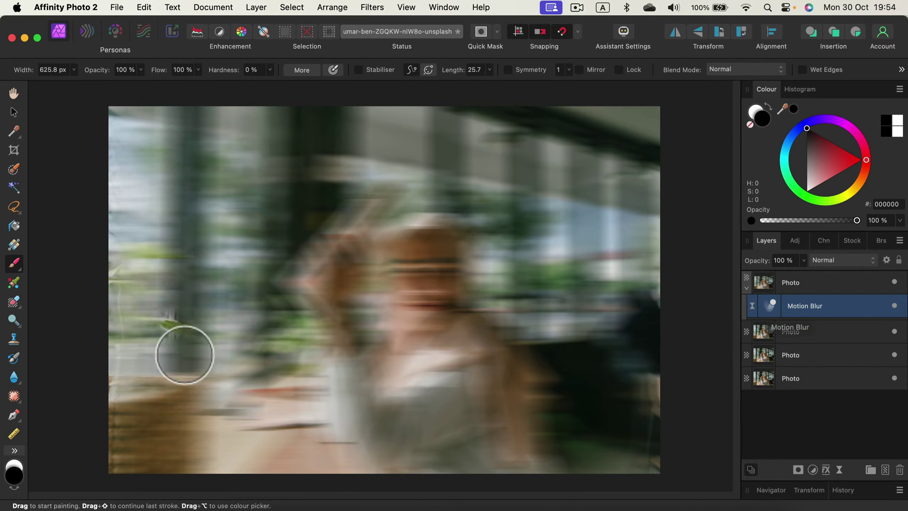
Add a mask layer and nest it inside the Motion Blur filter, expanding the filter to show the mask
{"action": "left_click", "coordinate": [373, 323]}
{"action": "key", "text": "super+z"}
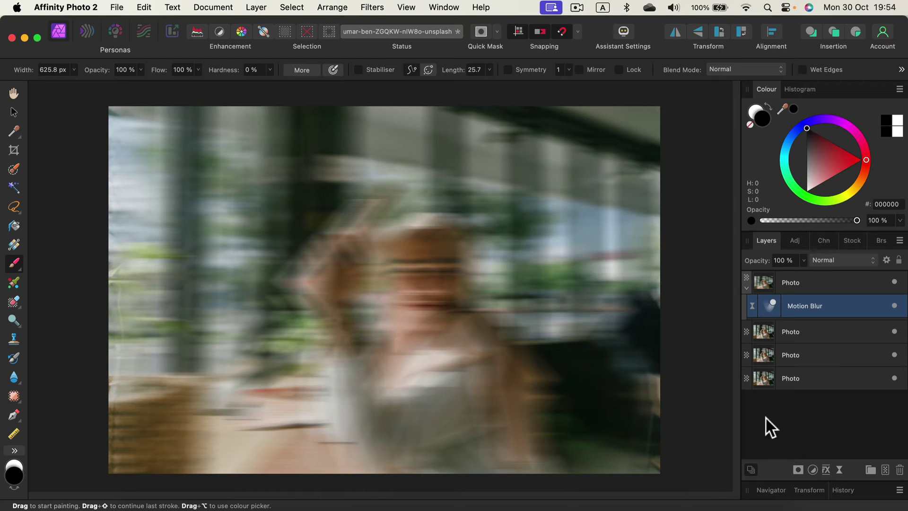
{"action": "left_click", "coordinate": [798, 469]}
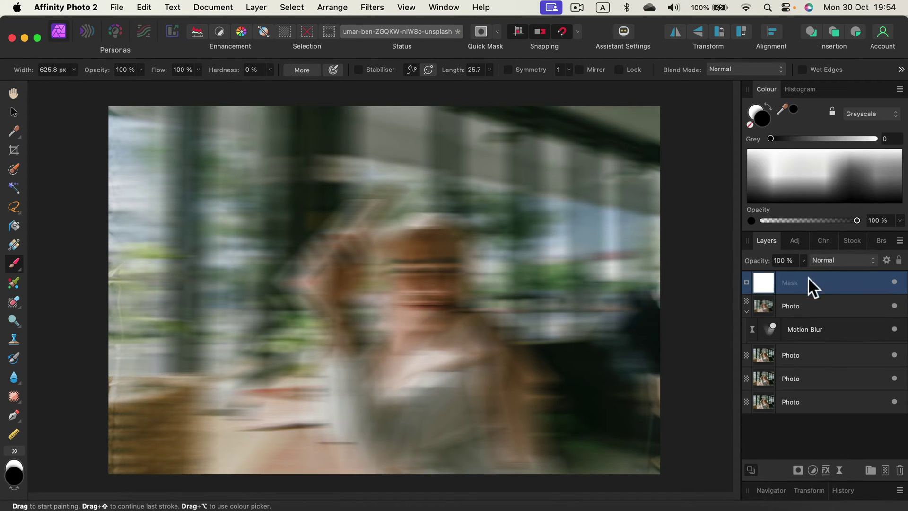
{"action": "left_click_drag", "start_coordinate": [808, 276], "coordinate": [815, 326]}
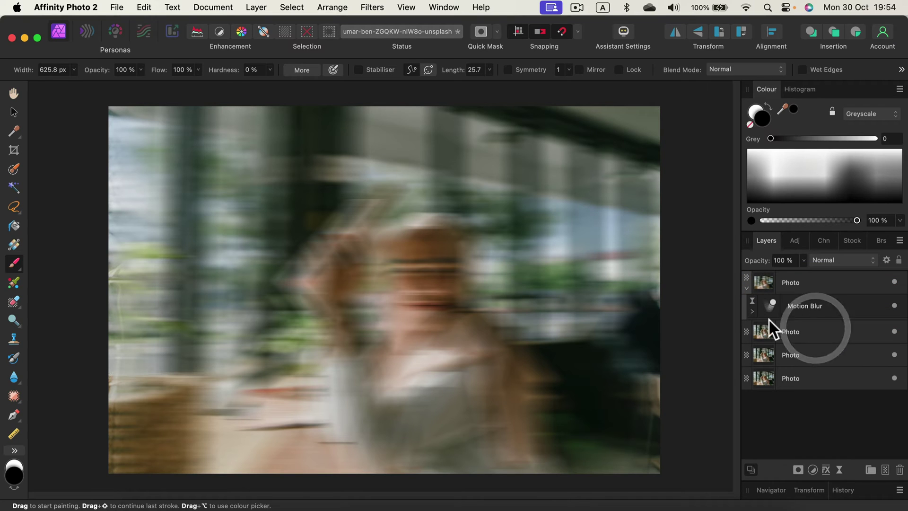
{"action": "left_click", "coordinate": [751, 312]}
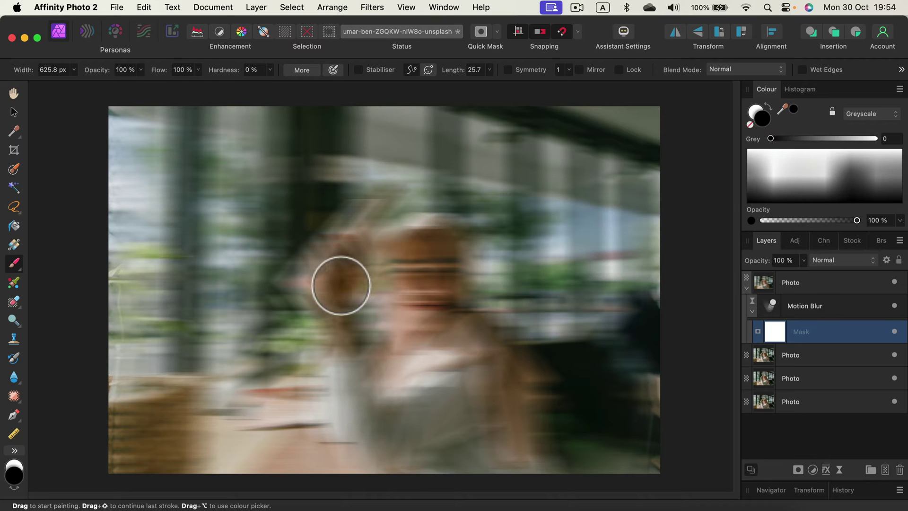
{"action": "left_click_drag", "start_coordinate": [411, 263], "coordinate": [418, 272]}
{"action": "key", "text": "super+z"}
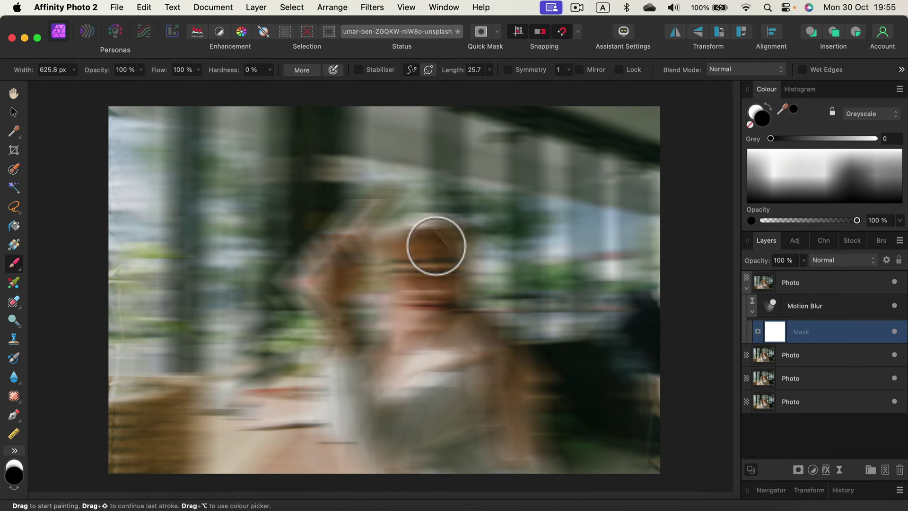
{"action": "left_click_drag", "start_coordinate": [402, 259], "coordinate": [397, 259]}
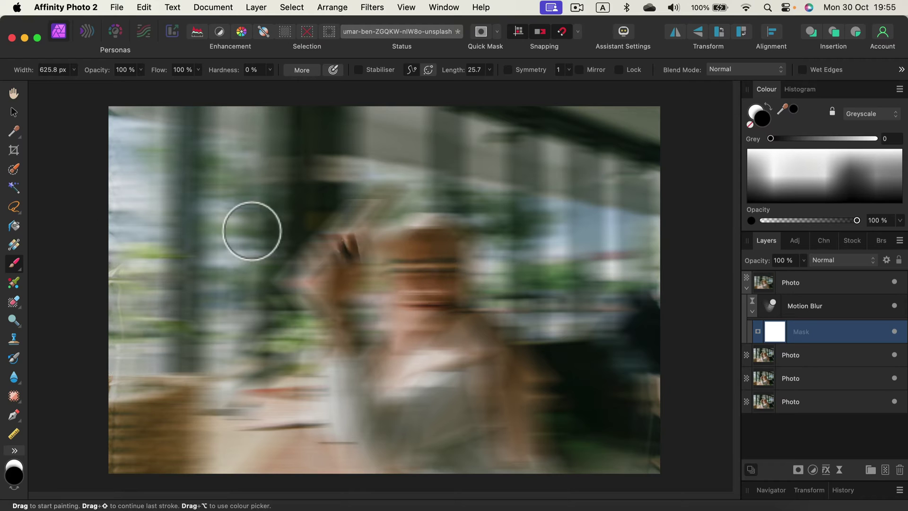
Enlarge the brush to about 2200 px and paint black on the Motion Blur mask over the woman and the left part of the photo
{"action": "key", "text": "bracketright"}
{"action": "key", "text": "bracketright"}
{"action": "key", "text": "bracketright"}
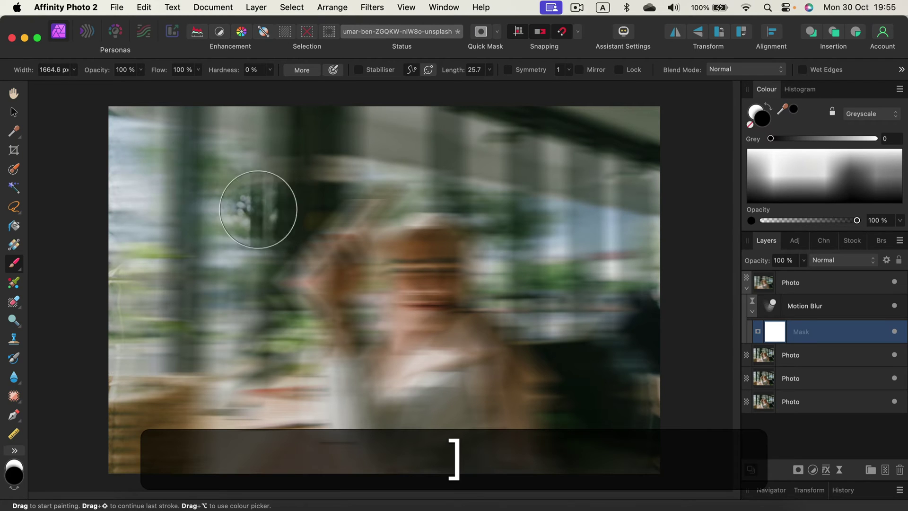
{"action": "left_click", "coordinate": [455, 299]}
{"action": "mouse_move", "coordinate": [455, 298]}
{"action": "left_mouse_down"}
{"action": "mouse_move", "coordinate": [406, 235]}
{"action": "mouse_move", "coordinate": [364, 203]}
{"action": "mouse_move", "coordinate": [338, 326]}
{"action": "mouse_move", "coordinate": [411, 405]}
{"action": "mouse_move", "coordinate": [359, 417]}
{"action": "mouse_move", "coordinate": [284, 203]}
{"action": "mouse_move", "coordinate": [151, 449]}
{"action": "mouse_move", "coordinate": [233, 299]}
{"action": "mouse_move", "coordinate": [323, 328]}
{"action": "mouse_move", "coordinate": [352, 388]}
{"action": "mouse_move", "coordinate": [425, 416]}
{"action": "mouse_move", "coordinate": [338, 373]}
{"action": "mouse_move", "coordinate": [213, 283]}
{"action": "mouse_move", "coordinate": [302, 130]}
{"action": "mouse_move", "coordinate": [159, 175]}
{"action": "mouse_move", "coordinate": [161, 283]}
{"action": "mouse_move", "coordinate": [203, 411]}
{"action": "mouse_move", "coordinate": [111, 379]}
{"action": "left_mouse_up"}
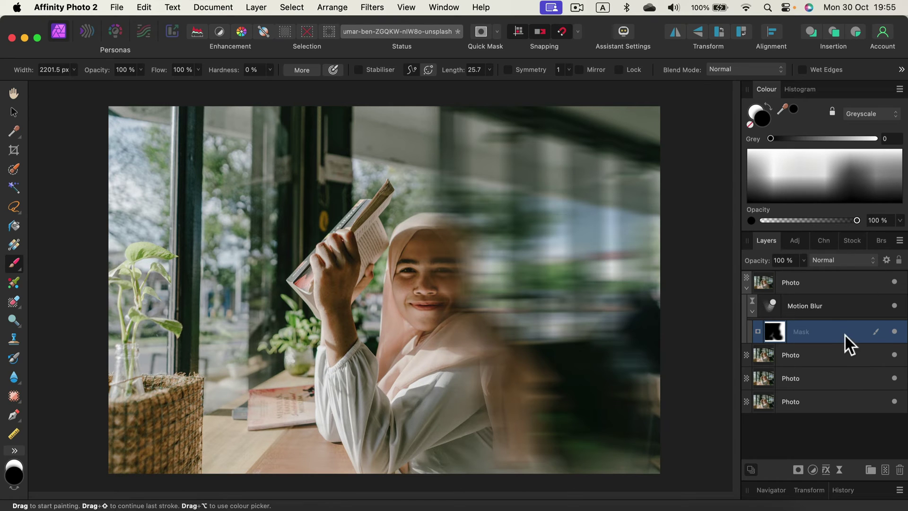
Delete the top photo layer with its Motion Blur, and add a live Radial Blur of about 9.6° to the next photo layer
{"action": "left_click", "coordinate": [845, 283]}
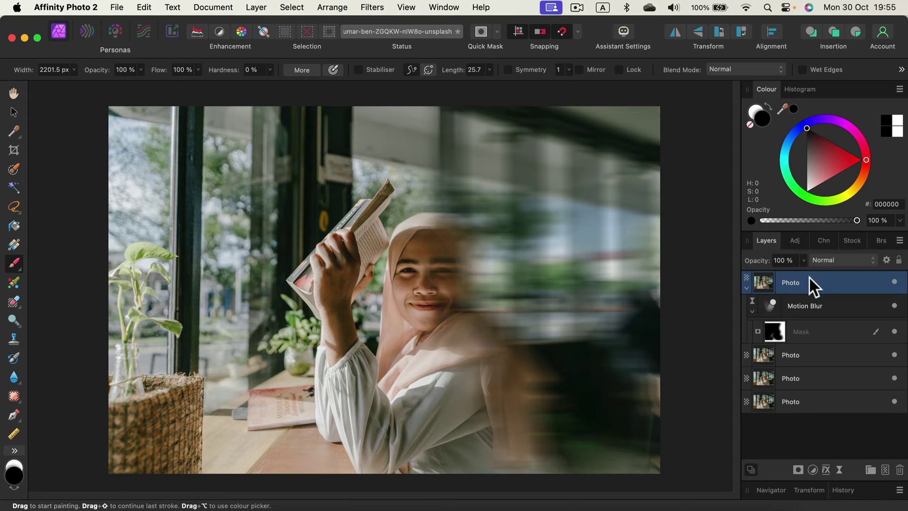
{"action": "left_click", "coordinate": [900, 474]}
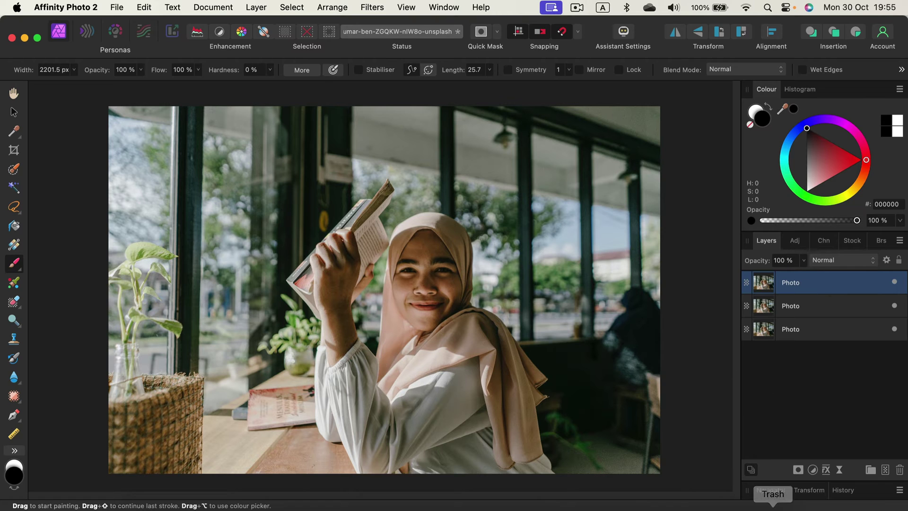
{"action": "left_click", "coordinate": [839, 471]}
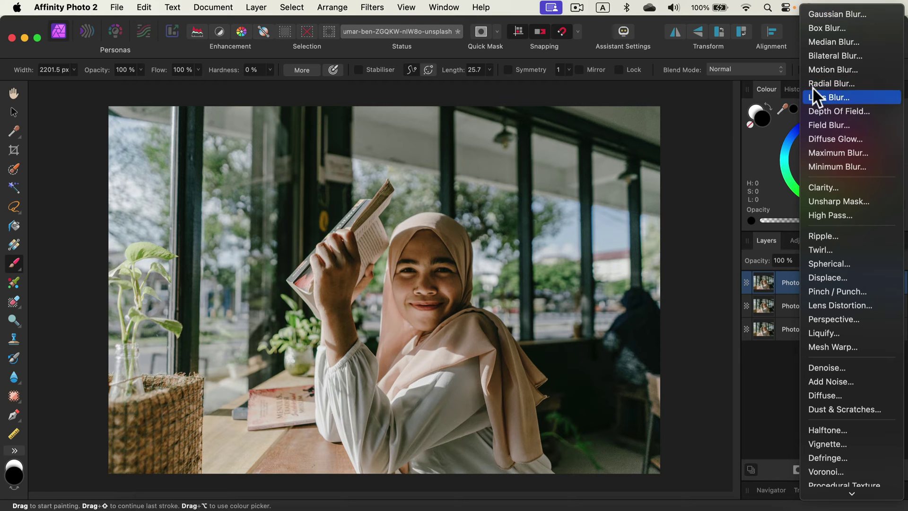
{"action": "left_click", "coordinate": [841, 84]}
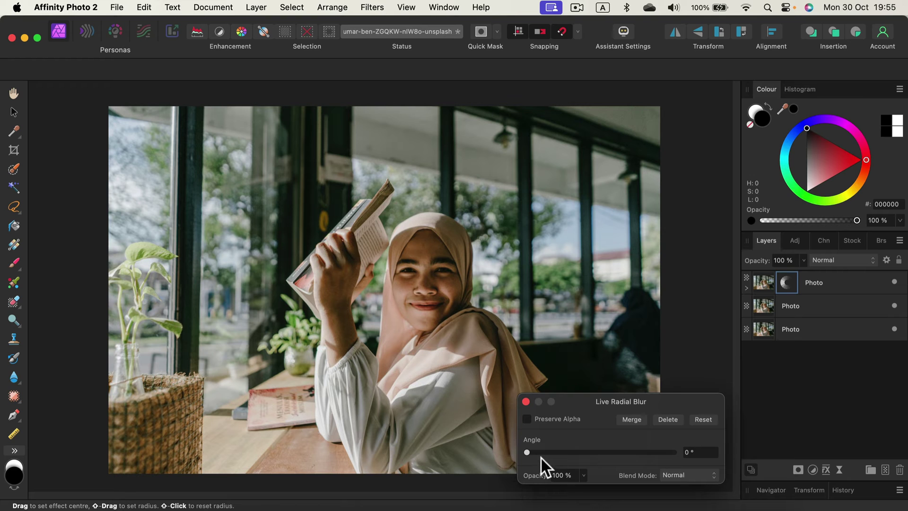
{"action": "left_click_drag", "start_coordinate": [546, 456], "coordinate": [566, 452]}
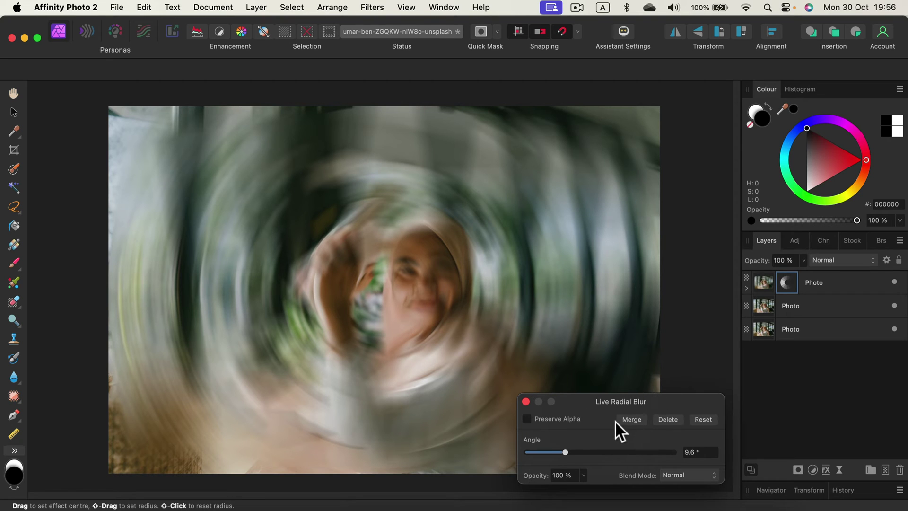
Merge the live Radial Blur filter into its photo layer and switch back to the Paint Brush
{"action": "left_click_drag", "start_coordinate": [641, 400], "coordinate": [647, 295]}
{"action": "left_click", "coordinate": [642, 313]}
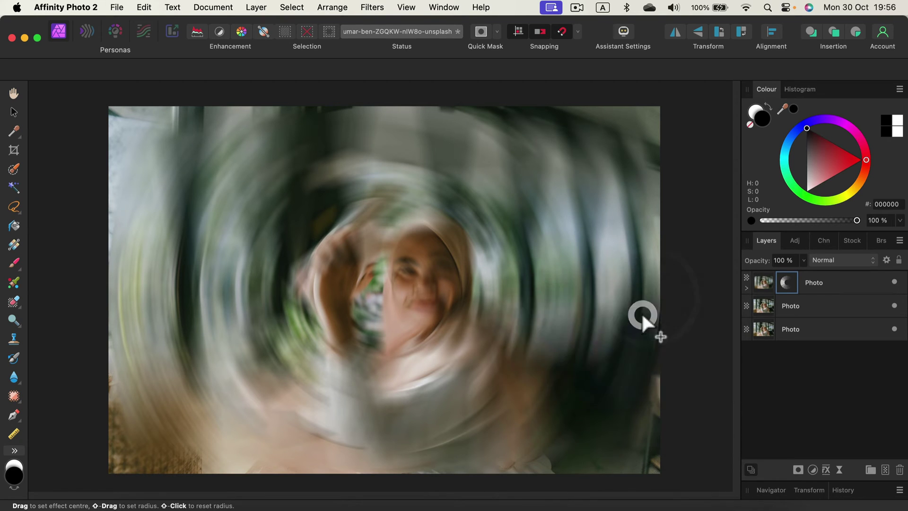
{"action": "key", "text": "b"}
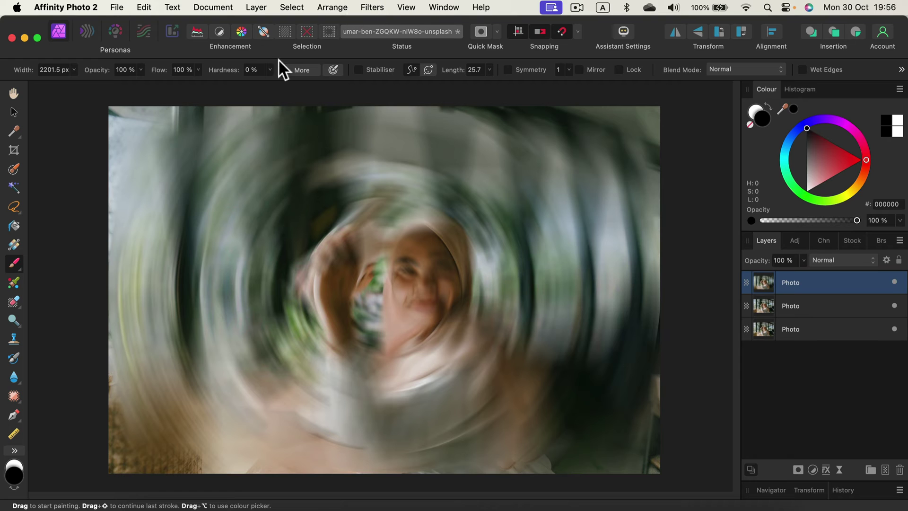
Apply the Add Noise filter to the top photo layer with 3% intensity, Uniform distribution and Monochromatic enabled
{"action": "left_click", "coordinate": [347, 174]}
{"action": "left_click", "coordinate": [363, 7]}
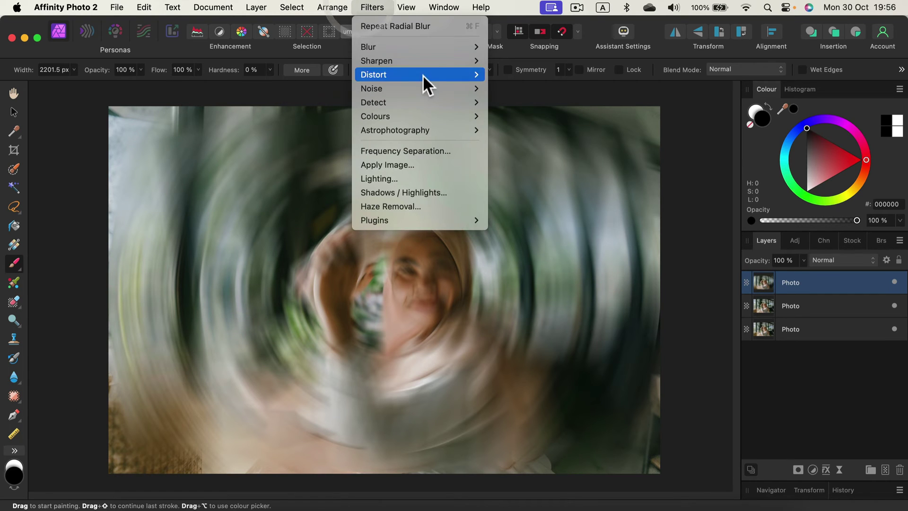
{"action": "mouse_move", "coordinate": [417, 88]}
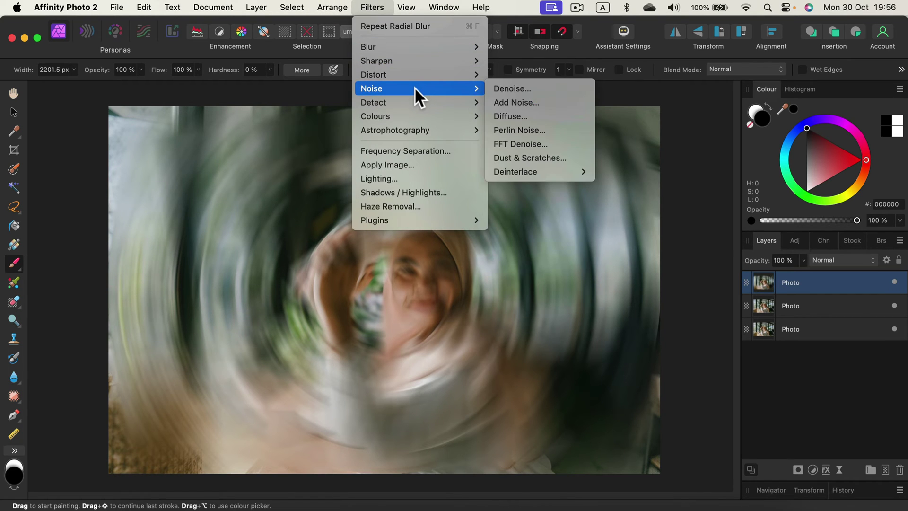
{"action": "mouse_move", "coordinate": [379, 89]}
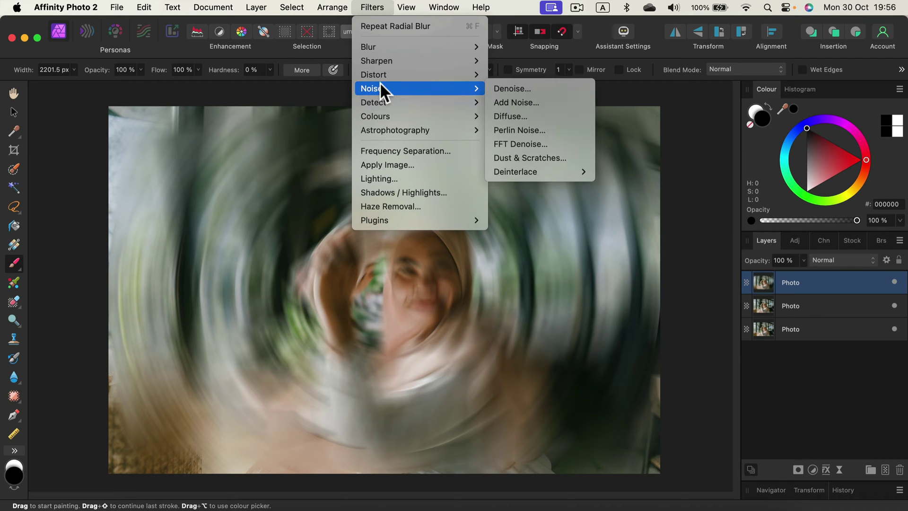
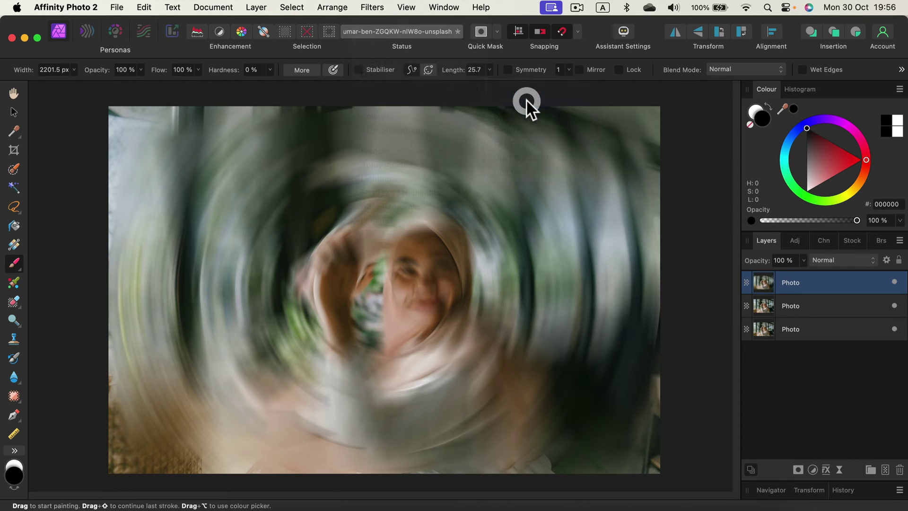
{"action": "left_click", "coordinate": [558, 455]}
{"action": "left_click_drag", "start_coordinate": [557, 416], "coordinate": [526, 412]}
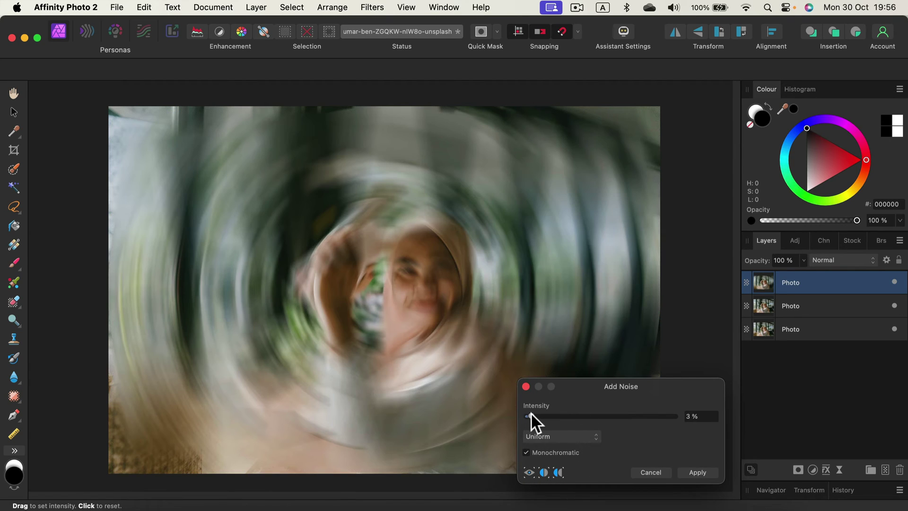
{"action": "key", "text": "b"}
{"action": "left_click", "coordinate": [709, 472]}
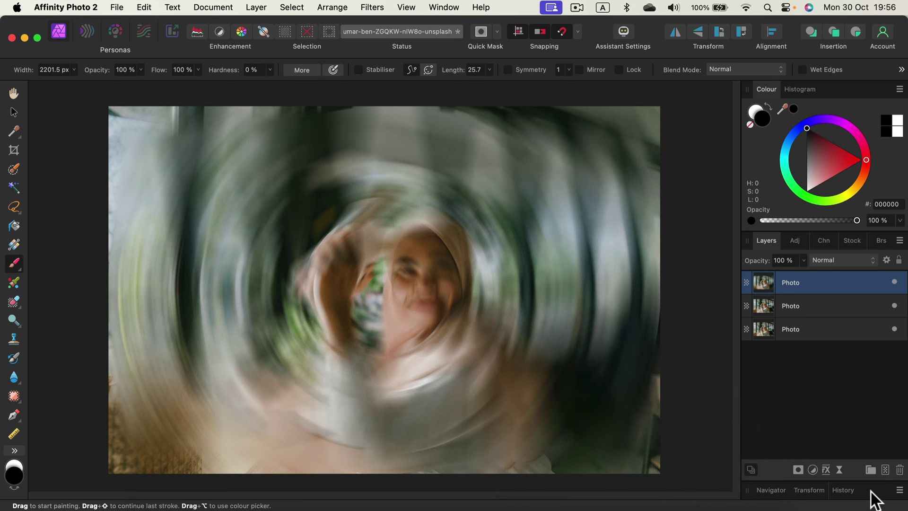
Examine the noise grain on the blurred photo close up and undo the stray black brush stroke
{"action": "key", "text": "super+equal"}
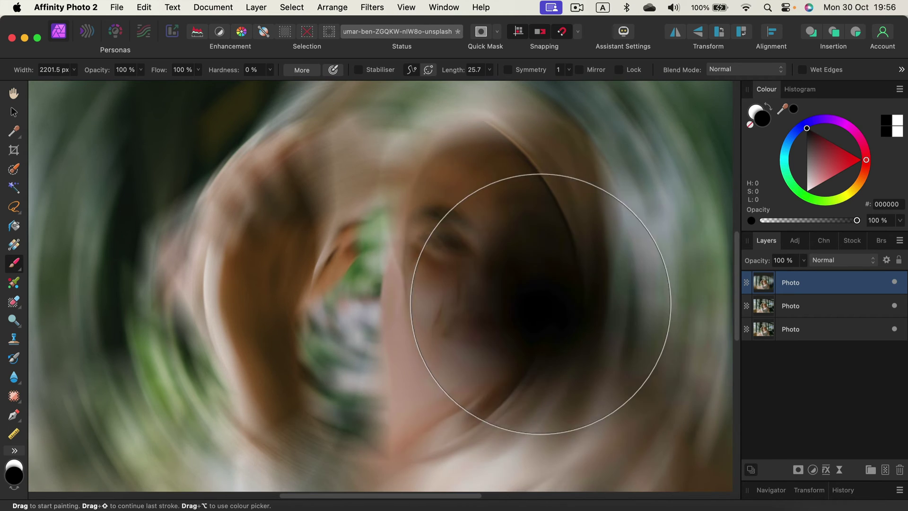
{"action": "scroll", "coordinate": [539, 293], "scroll_direction": "up", "scroll_amount": 10}
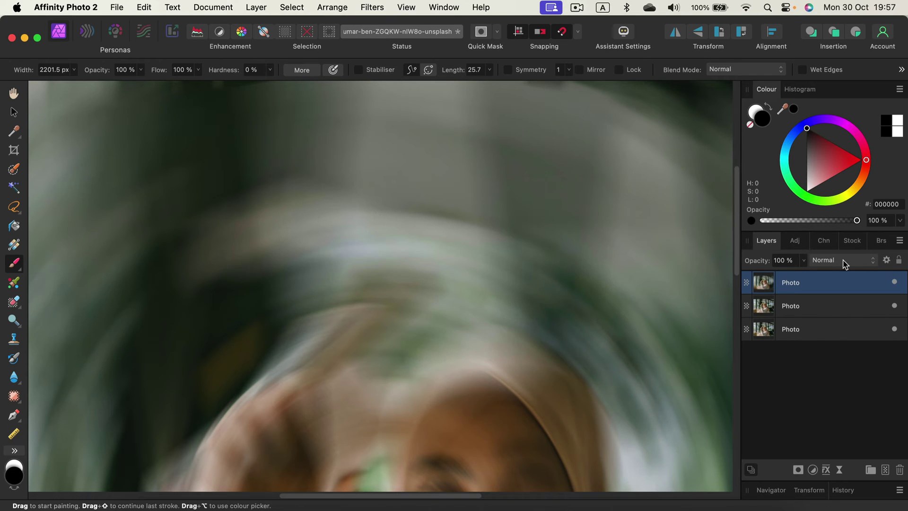
{"action": "scroll", "coordinate": [719, 287], "scroll_direction": "down", "scroll_amount": 5}
{"action": "key", "text": "super+z"}
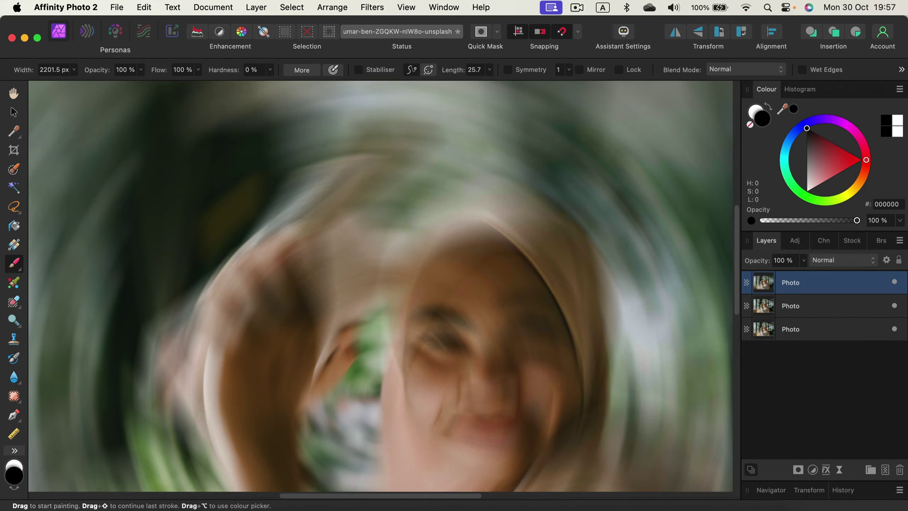
{"action": "key", "text": "super+minus"}
{"action": "key", "text": "super+minus"}
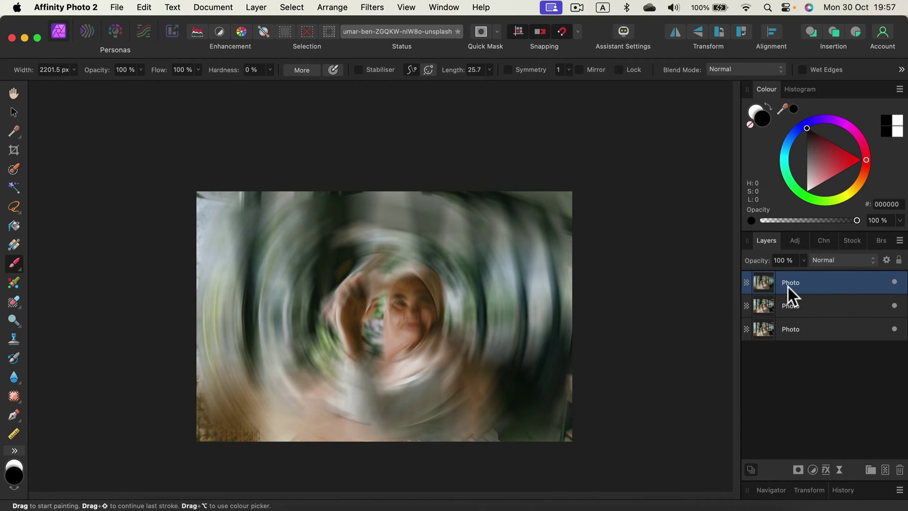
Add a mask to the top photo layer and paint black over the woman and surrounding centre area to reveal the sharp photo beneath
{"action": "left_click", "coordinate": [795, 469], "text": "alt"}
{"action": "mouse_move", "coordinate": [391, 264]}
{"action": "left_mouse_down"}
{"action": "mouse_move", "coordinate": [384, 329]}
{"action": "mouse_move", "coordinate": [422, 290]}
{"action": "mouse_move", "coordinate": [375, 354]}
{"action": "mouse_move", "coordinate": [373, 270]}
{"action": "mouse_move", "coordinate": [445, 343]}
{"action": "mouse_move", "coordinate": [350, 352]}
{"action": "mouse_move", "coordinate": [410, 257]}
{"action": "mouse_move", "coordinate": [451, 358]}
{"action": "mouse_move", "coordinate": [352, 390]}
{"action": "mouse_move", "coordinate": [437, 302]}
{"action": "mouse_move", "coordinate": [390, 258]}
{"action": "mouse_move", "coordinate": [469, 310]}
{"action": "mouse_move", "coordinate": [390, 391]}
{"action": "mouse_move", "coordinate": [325, 289]}
{"action": "mouse_move", "coordinate": [406, 267]}
{"action": "mouse_move", "coordinate": [348, 305]}
{"action": "mouse_move", "coordinate": [386, 374]}
{"action": "mouse_move", "coordinate": [464, 337]}
{"action": "mouse_move", "coordinate": [424, 257]}
{"action": "mouse_move", "coordinate": [327, 299]}
{"action": "mouse_move", "coordinate": [324, 331]}
{"action": "left_mouse_up"}
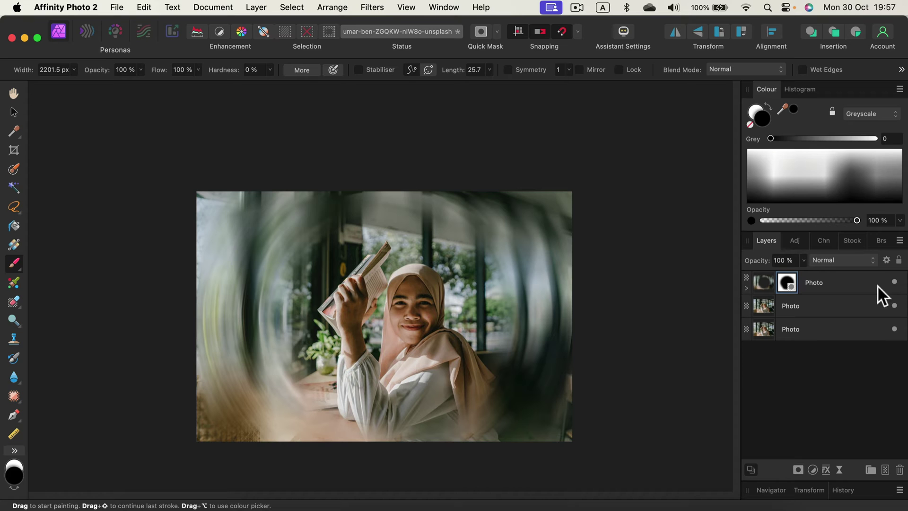
Compare the photo with and without the masked radial blur layer by toggling that layer's visibility
{"action": "left_click", "coordinate": [895, 282]}
{"action": "left_click", "coordinate": [894, 281]}
{"action": "left_click", "coordinate": [894, 281]}
{"action": "left_click", "coordinate": [894, 282]}
{"action": "left_click", "coordinate": [894, 282]}
{"action": "left_click", "coordinate": [894, 282]}
{"action": "left_click", "coordinate": [894, 282]}
{"action": "left_click", "coordinate": [894, 282]}
Delete the masked blurred photo layer and add a live Depth of Field filter to the upper photo layer
{"action": "left_click", "coordinate": [861, 280]}
{"action": "left_click", "coordinate": [900, 470]}
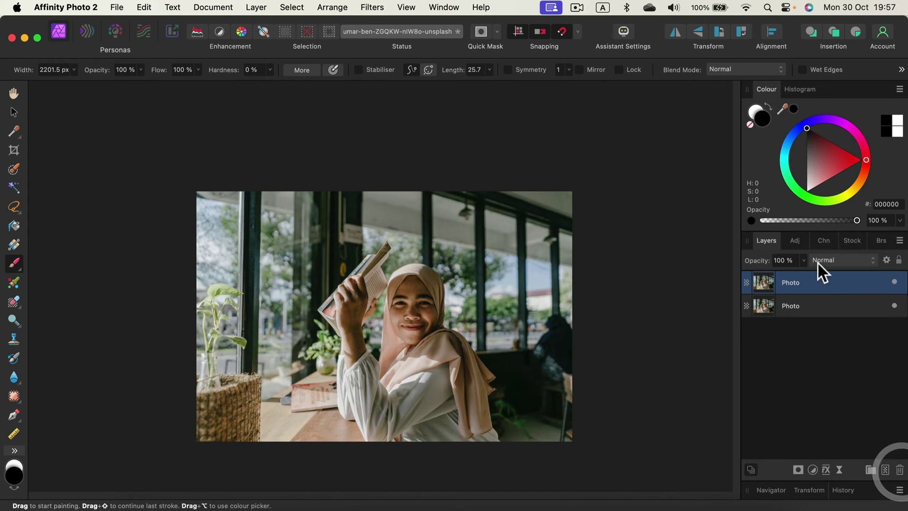
{"action": "left_click", "coordinate": [838, 471]}
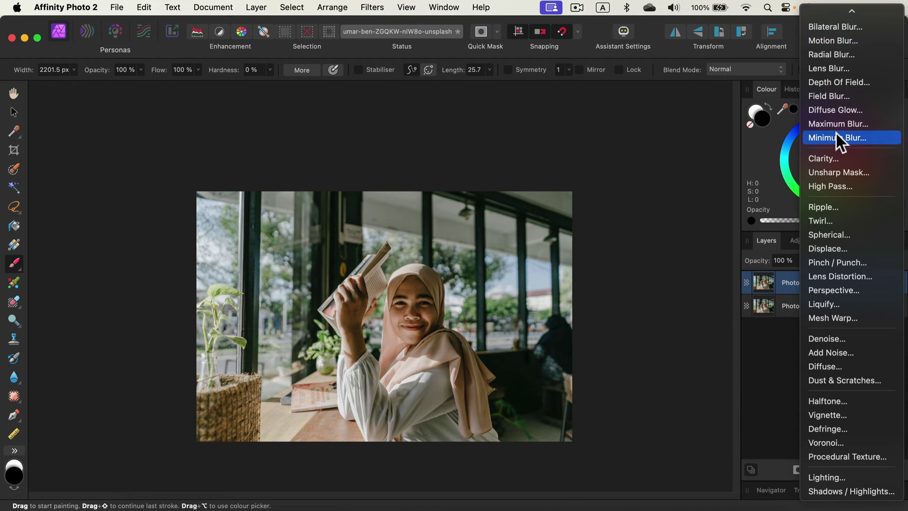
{"action": "scroll", "coordinate": [846, 104], "scroll_direction": "up", "scroll_amount": 2}
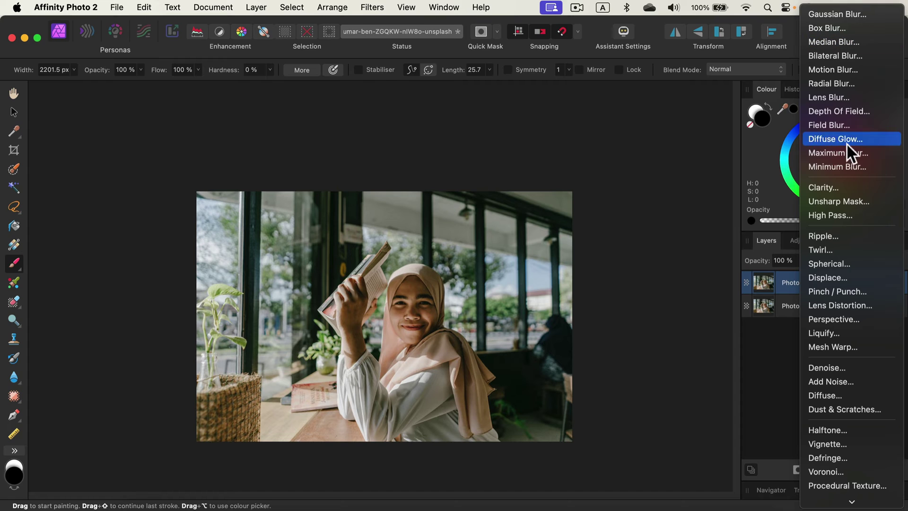
{"action": "left_click", "coordinate": [845, 110]}
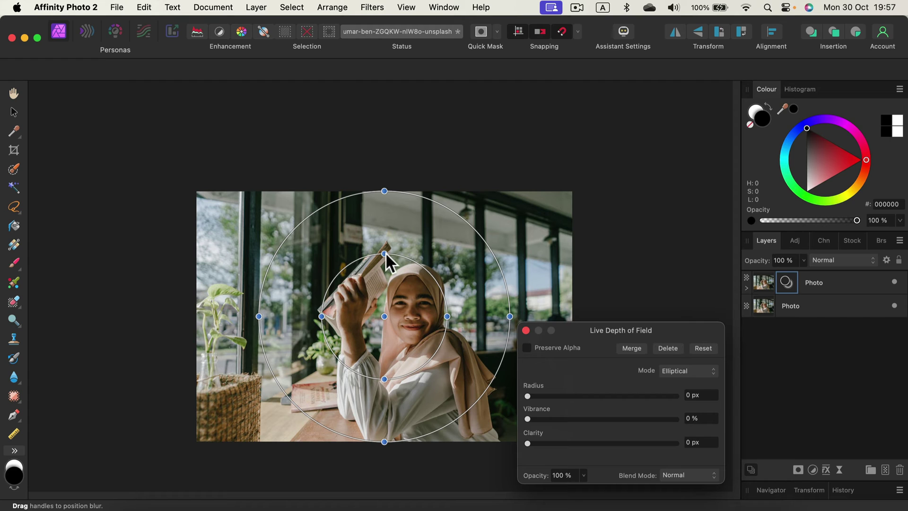
Shrink the elliptical Depth of Field focus area slightly and centre it on the woman's face
{"action": "mouse_move", "coordinate": [509, 316]}
{"action": "left_mouse_down"}
{"action": "mouse_move", "coordinate": [520, 310]}
{"action": "mouse_move", "coordinate": [506, 327]}
{"action": "mouse_move", "coordinate": [511, 313]}
{"action": "left_mouse_up"}
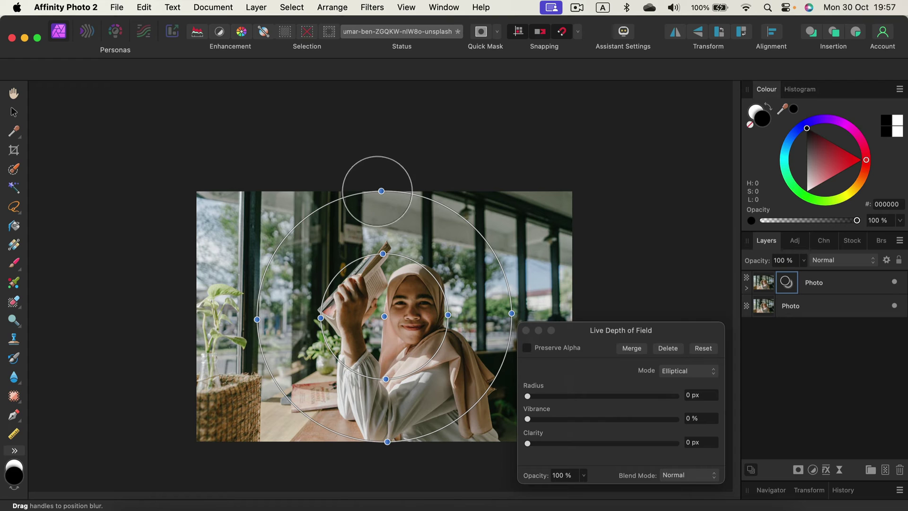
{"action": "left_click_drag", "start_coordinate": [386, 443], "coordinate": [386, 420]}
{"action": "left_click_drag", "start_coordinate": [511, 314], "coordinate": [487, 313]}
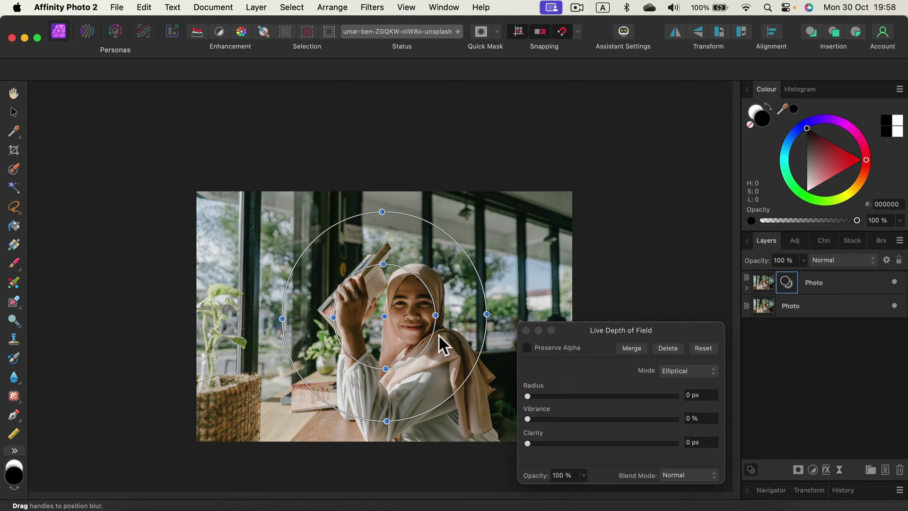
{"action": "left_click_drag", "start_coordinate": [387, 315], "coordinate": [413, 308]}
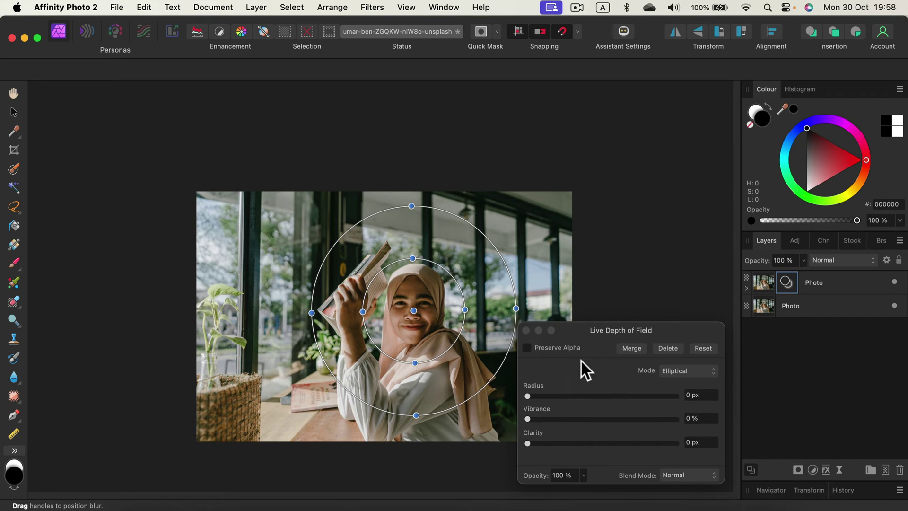
Set the Depth of Field radius to 100 px and move the filter settings clear of the photo
{"action": "mouse_move", "coordinate": [558, 393]}
{"action": "left_mouse_down"}
{"action": "mouse_move", "coordinate": [647, 392]}
{"action": "mouse_move", "coordinate": [627, 393]}
{"action": "left_mouse_up"}
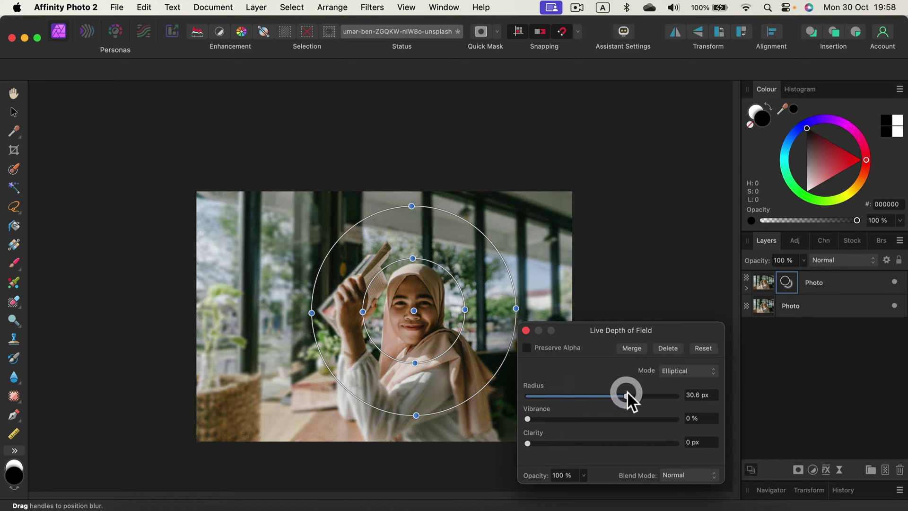
{"action": "left_click", "coordinate": [857, 283]}
{"action": "key", "text": "b"}
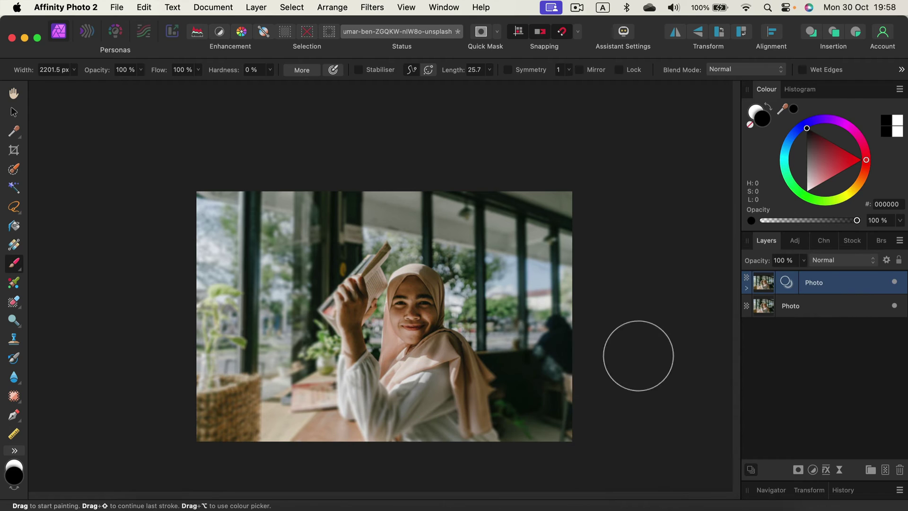
{"action": "left_click", "coordinate": [786, 281]}
{"action": "left_click_drag", "start_coordinate": [621, 398], "coordinate": [699, 399]}
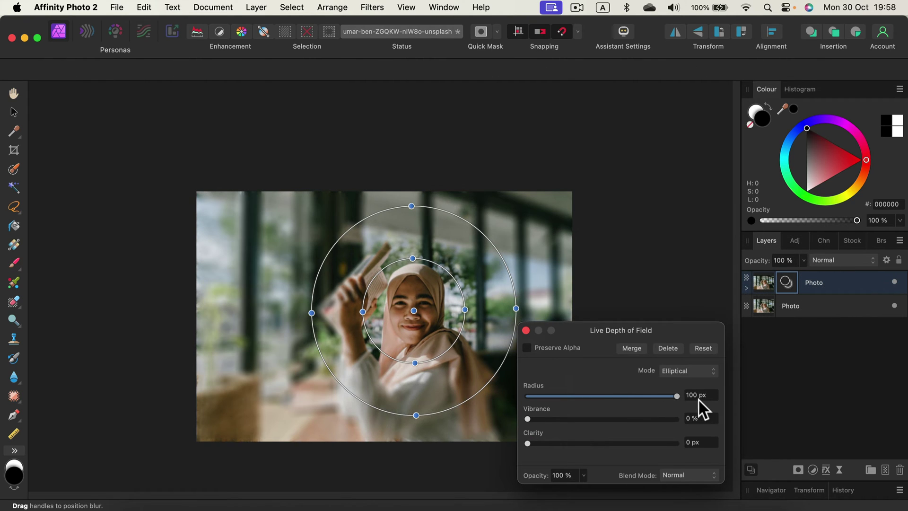
{"action": "left_click_drag", "start_coordinate": [654, 330], "coordinate": [821, 207]}
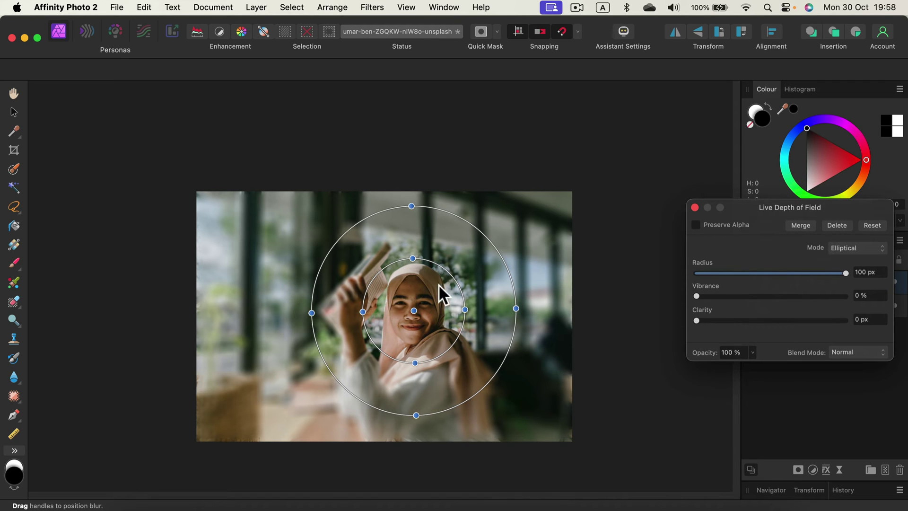
Set the Depth of Field vibrance to 26% and clarity to 0.6 px, checking the effect close up
{"action": "left_click_drag", "start_coordinate": [753, 298], "coordinate": [736, 285]}
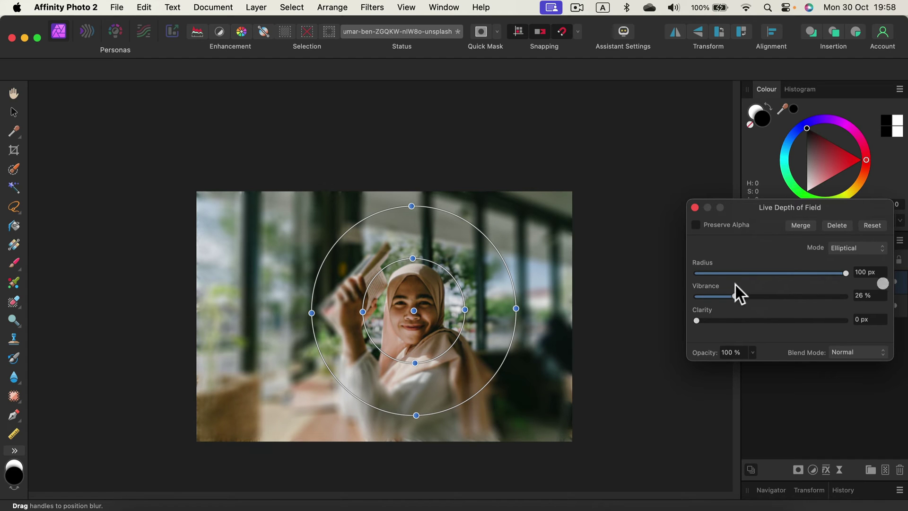
{"action": "mouse_move", "coordinate": [712, 320]}
{"action": "left_mouse_down"}
{"action": "mouse_move", "coordinate": [788, 320]}
{"action": "mouse_move", "coordinate": [694, 322]}
{"action": "mouse_move", "coordinate": [714, 321]}
{"action": "left_mouse_up"}
{"action": "left_click_drag", "start_coordinate": [745, 209], "coordinate": [722, 185]}
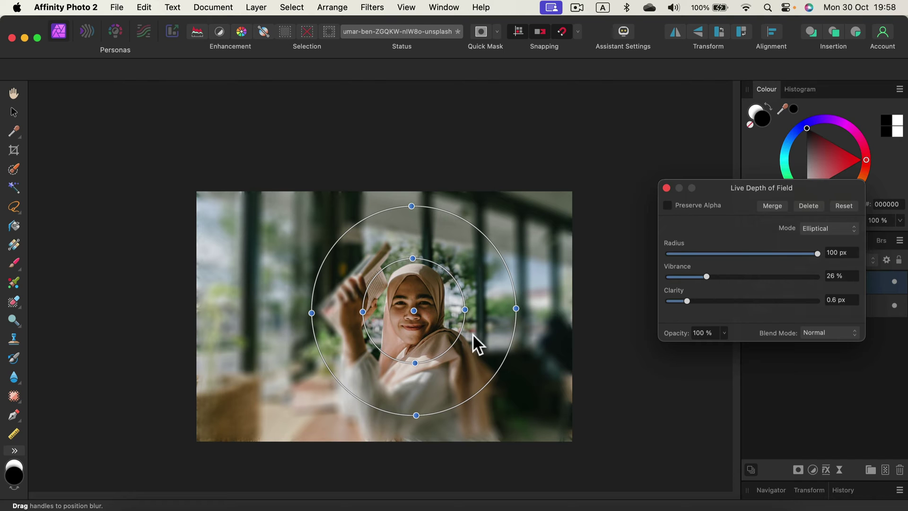
{"action": "key", "text": "super+equal"}
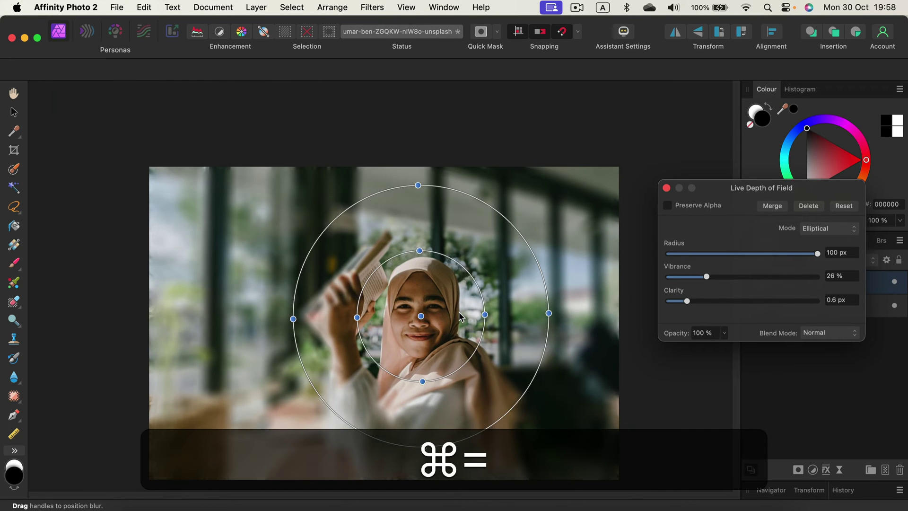
{"action": "scroll", "coordinate": [440, 283], "scroll_direction": "down", "scroll_amount": 2}
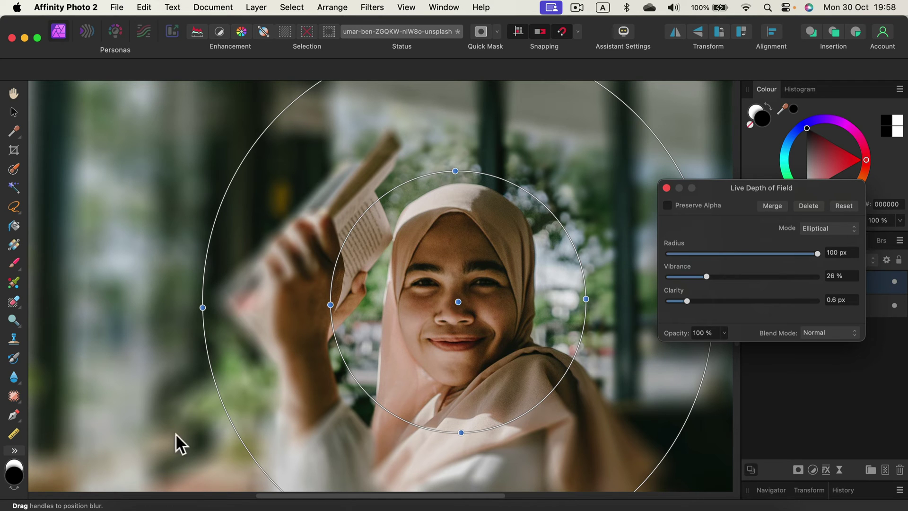
Change the Depth of Field mode to Tilt Shift and extend its upper outer guide to the photo's top edge
{"action": "left_click", "coordinate": [847, 228]}
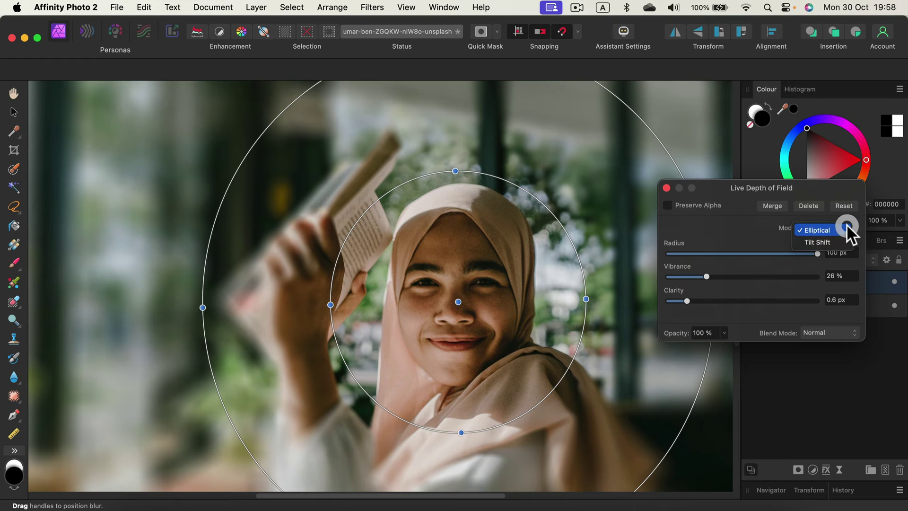
{"action": "left_click", "coordinate": [827, 240]}
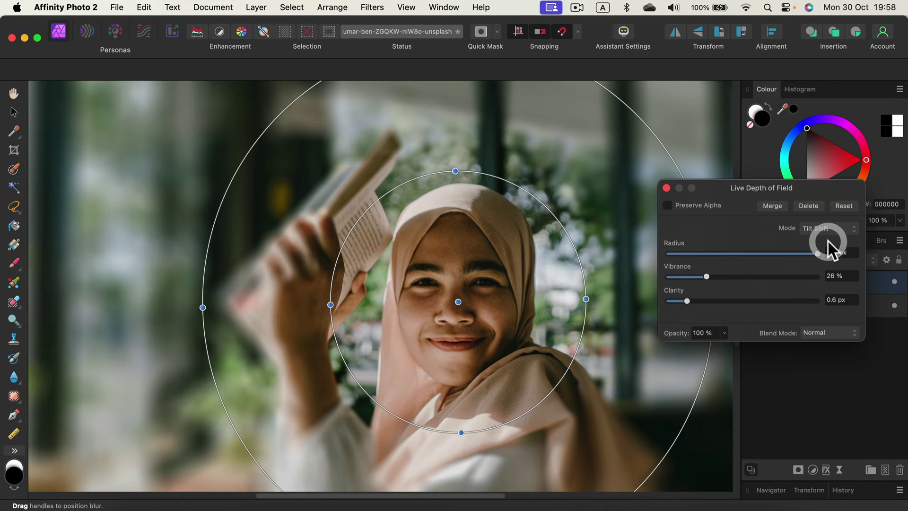
{"action": "key", "text": "super+minus"}
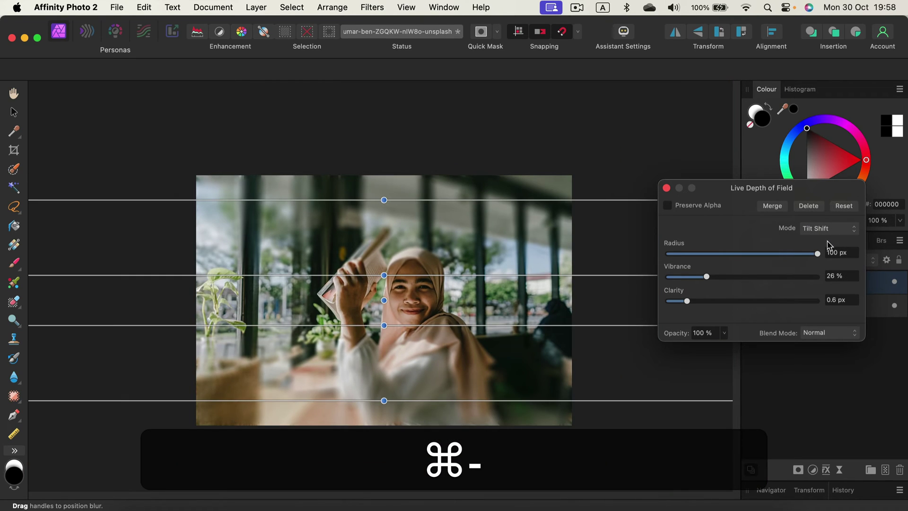
{"action": "key", "text": "super+minus"}
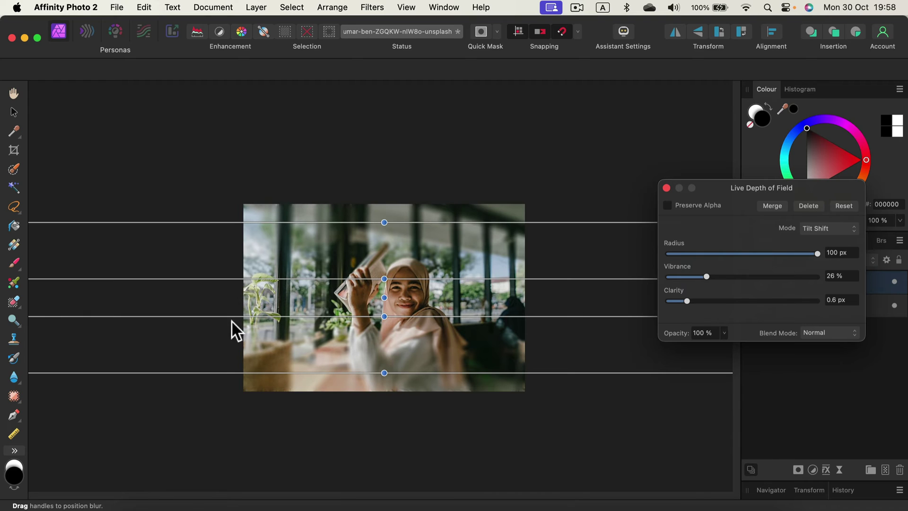
{"action": "left_click_drag", "start_coordinate": [384, 220], "coordinate": [381, 202]}
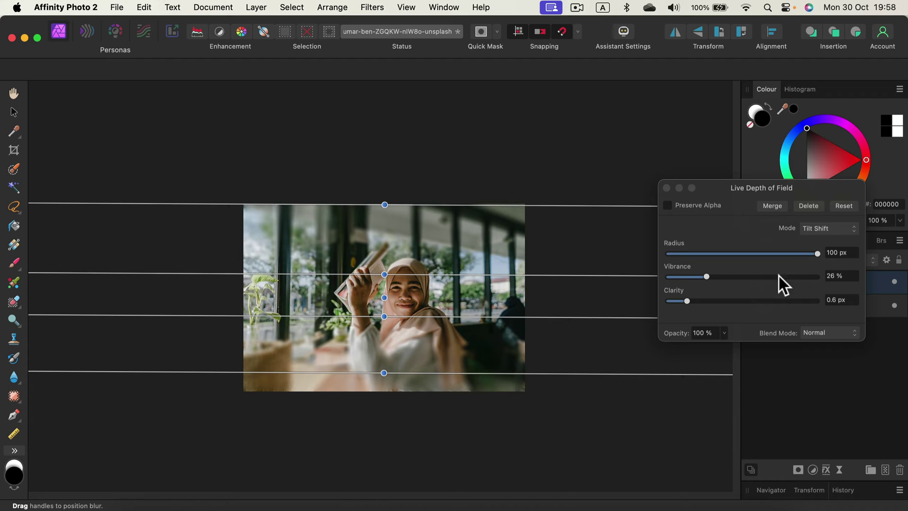
Set the Tilt Shift blur radius to 200 px and close the filter settings
{"action": "left_click", "coordinate": [852, 251]}
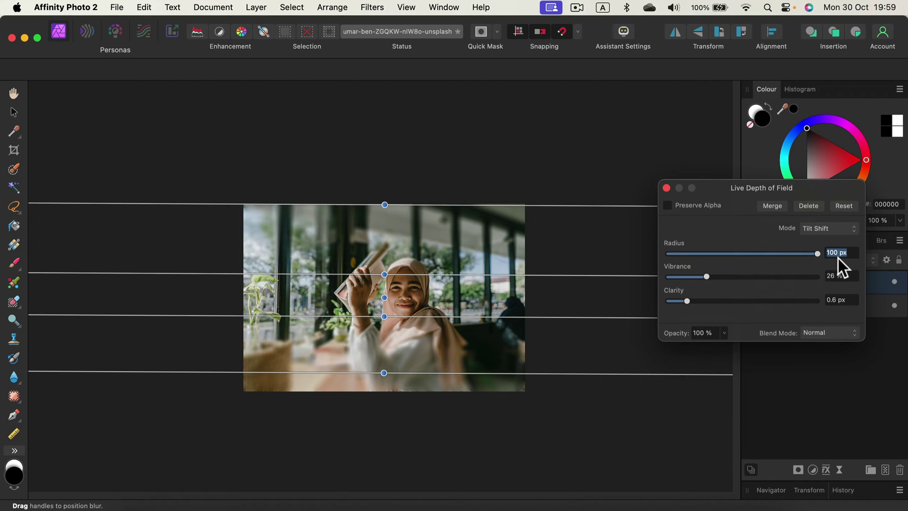
{"action": "type", "text": "20"}
{"action": "key", "text": "Return"}
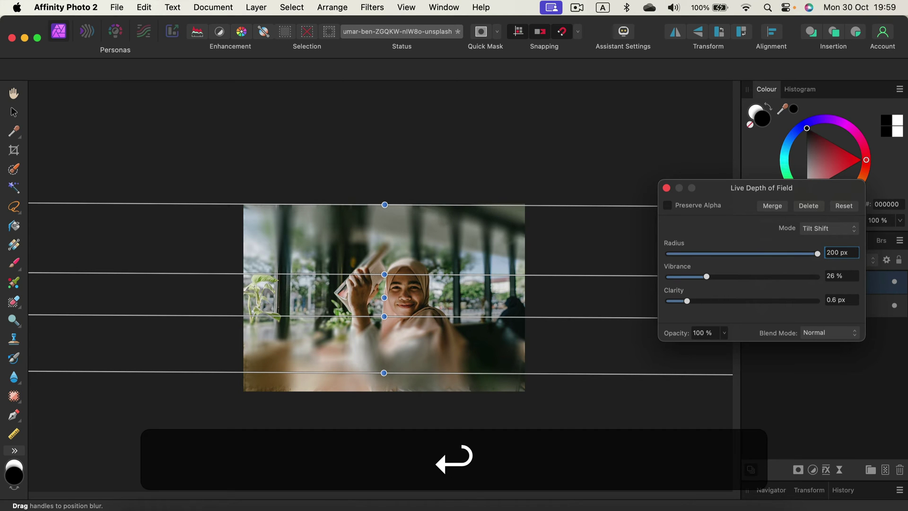
{"action": "left_click", "coordinate": [664, 188]}
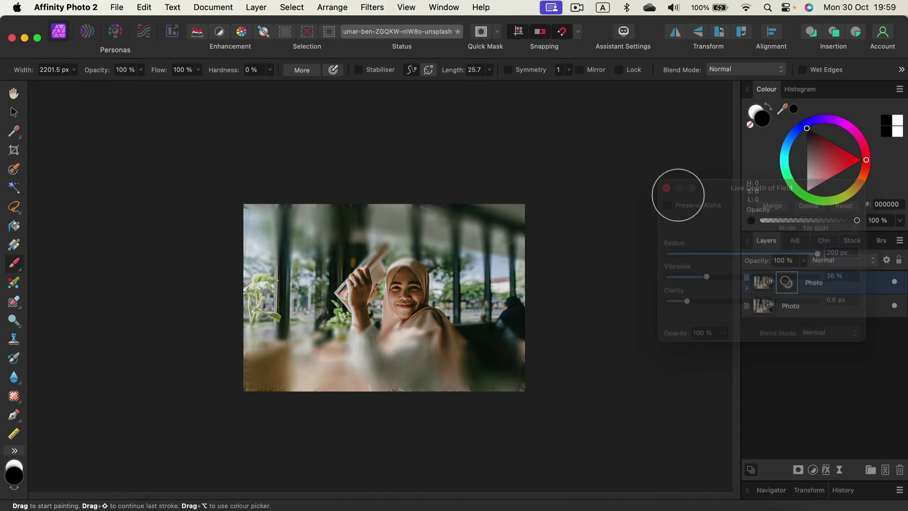
Compare the photo with the Depth of Field Blur off and on, and delete that filter layer
{"action": "left_click", "coordinate": [747, 289]}
{"action": "left_click", "coordinate": [897, 307]}
{"action": "left_click", "coordinate": [895, 307]}
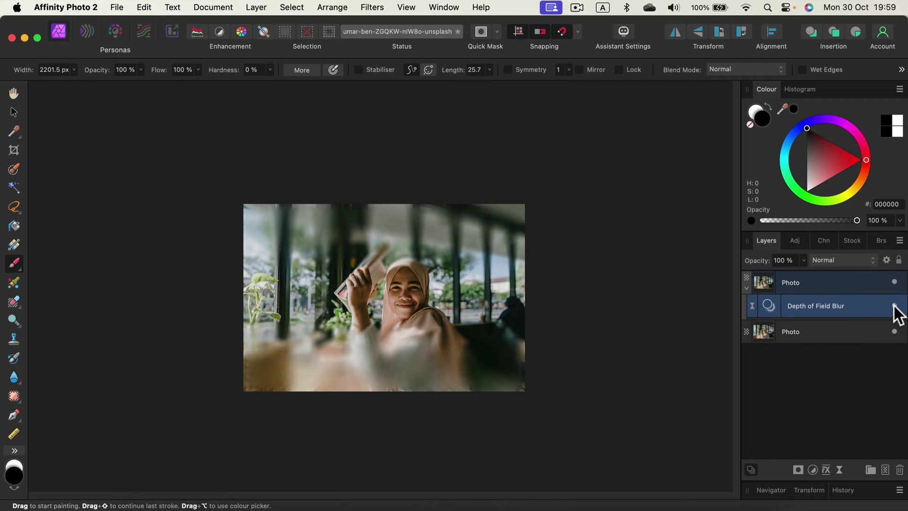
{"action": "left_click", "coordinate": [854, 283]}
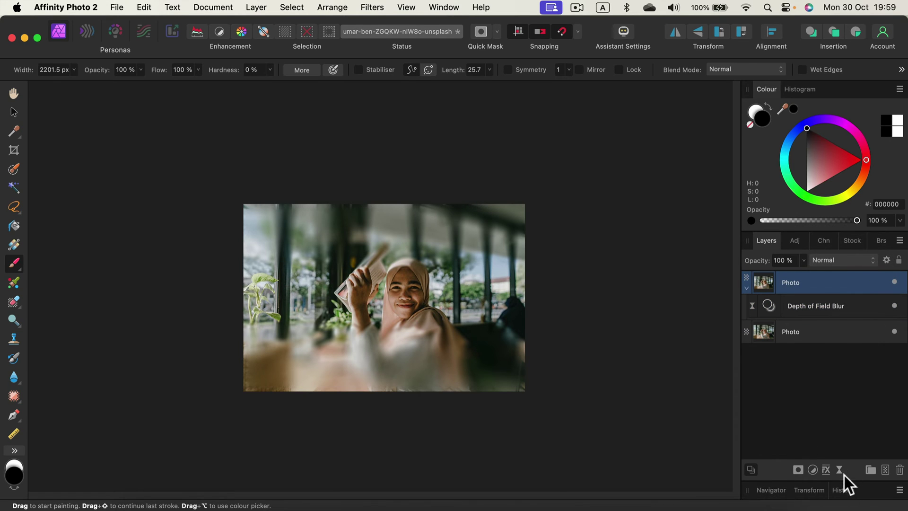
{"action": "right_click", "coordinate": [831, 305]}
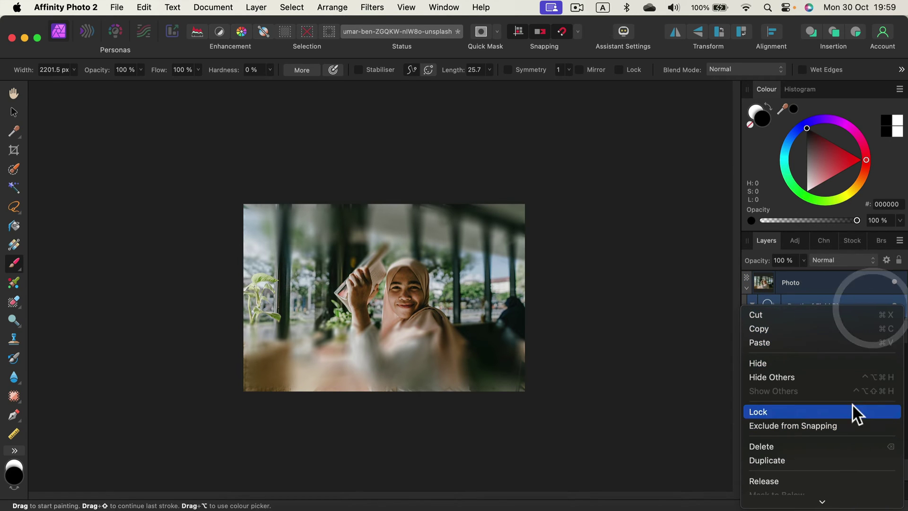
{"action": "left_click", "coordinate": [842, 445]}
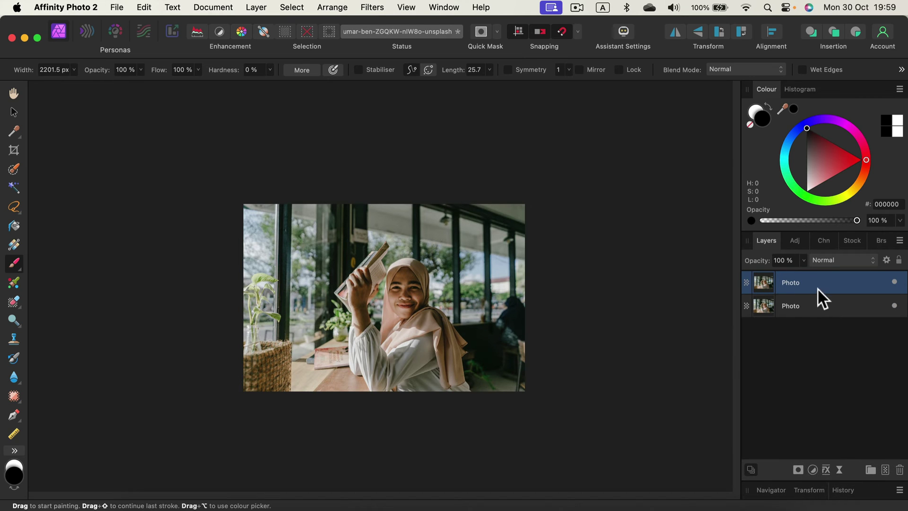
Add a live Lens Blur filter to the upper photo layer with a radius of 17.6 px
{"action": "left_click", "coordinate": [841, 469]}
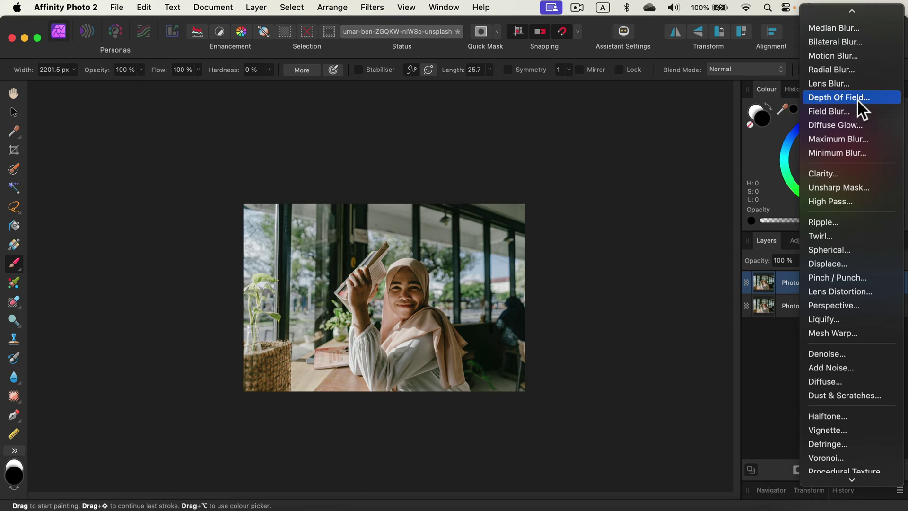
{"action": "left_click", "coordinate": [826, 83]}
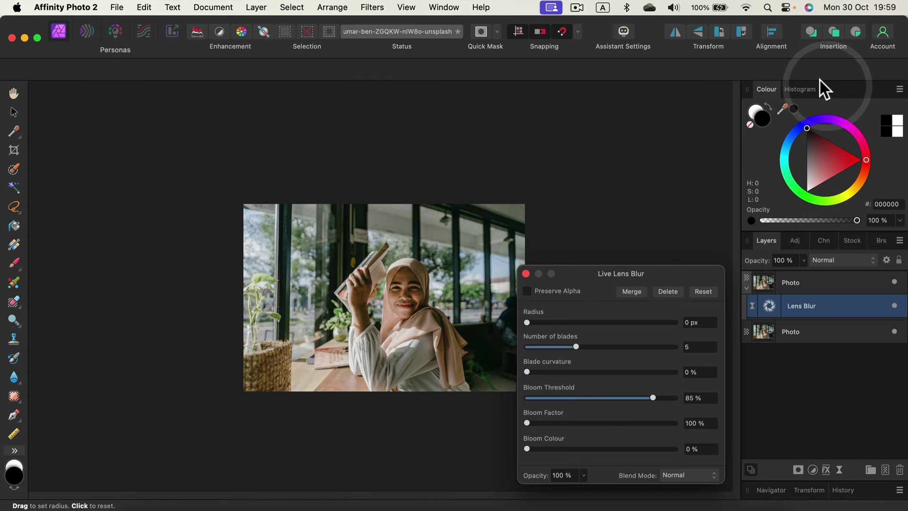
{"action": "left_click_drag", "start_coordinate": [593, 273], "coordinate": [624, 118]}
{"action": "left_click_drag", "start_coordinate": [557, 166], "coordinate": [634, 166]}
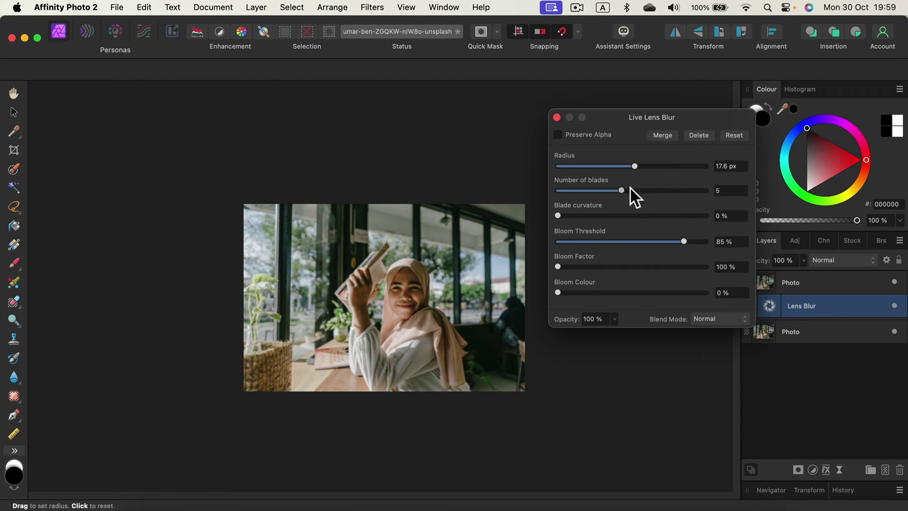
Set the Lens Blur to 4 blades, 30% blade curvature and 50% bloom threshold, and close its settings
{"action": "left_click_drag", "start_coordinate": [610, 191], "coordinate": [582, 191]}
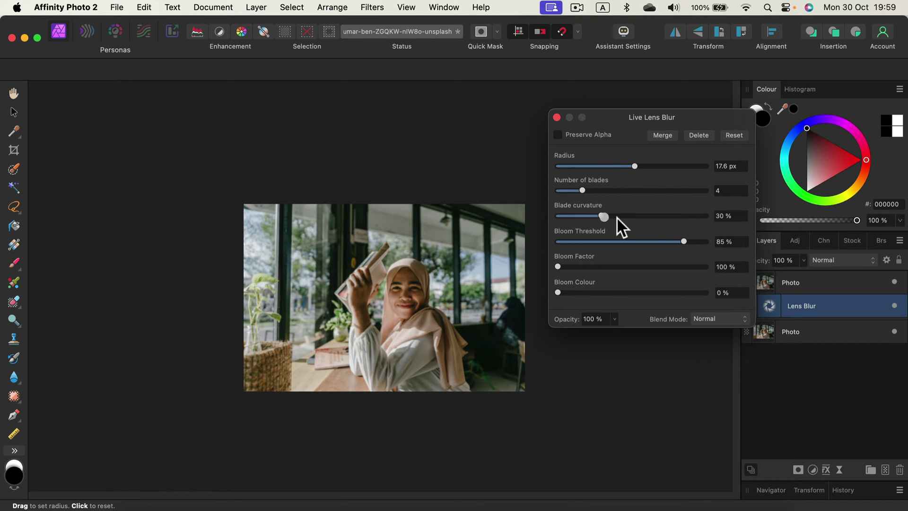
{"action": "left_click_drag", "start_coordinate": [661, 241], "coordinate": [631, 242]}
{"action": "left_click_drag", "start_coordinate": [566, 268], "coordinate": [488, 290]}
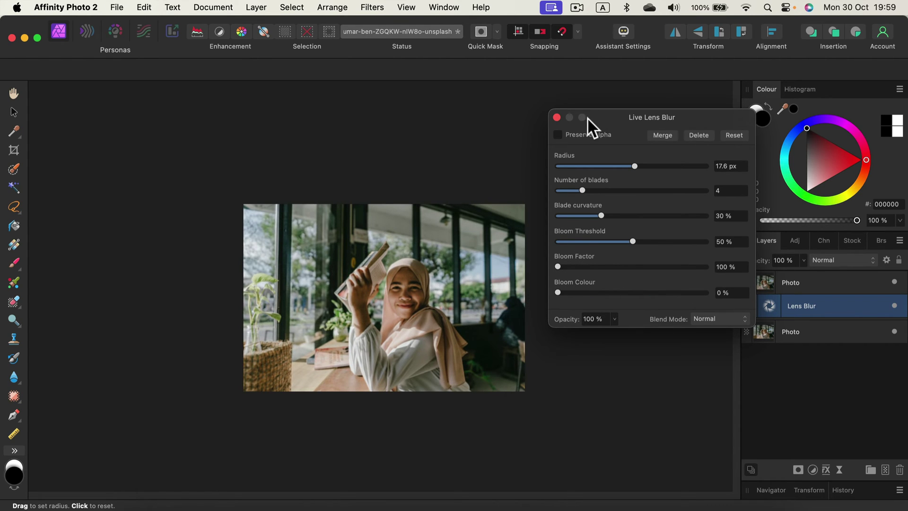
{"action": "left_click", "coordinate": [556, 117]}
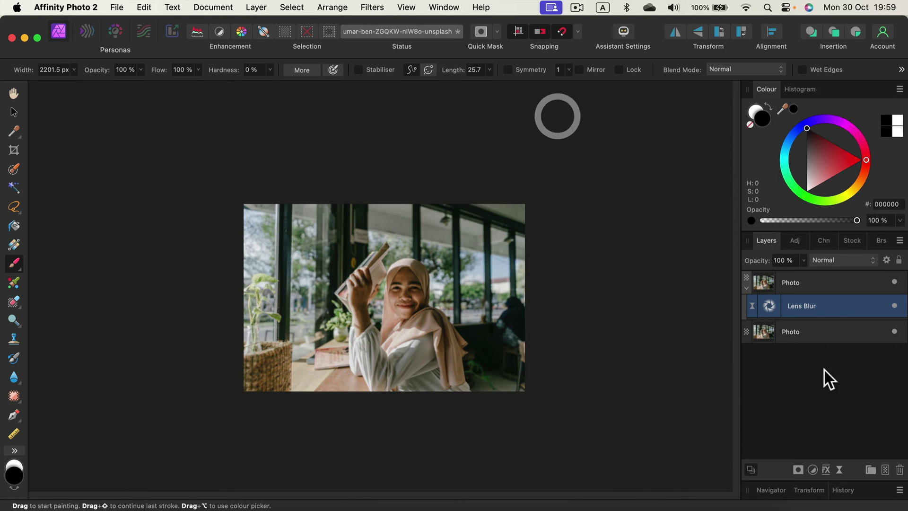
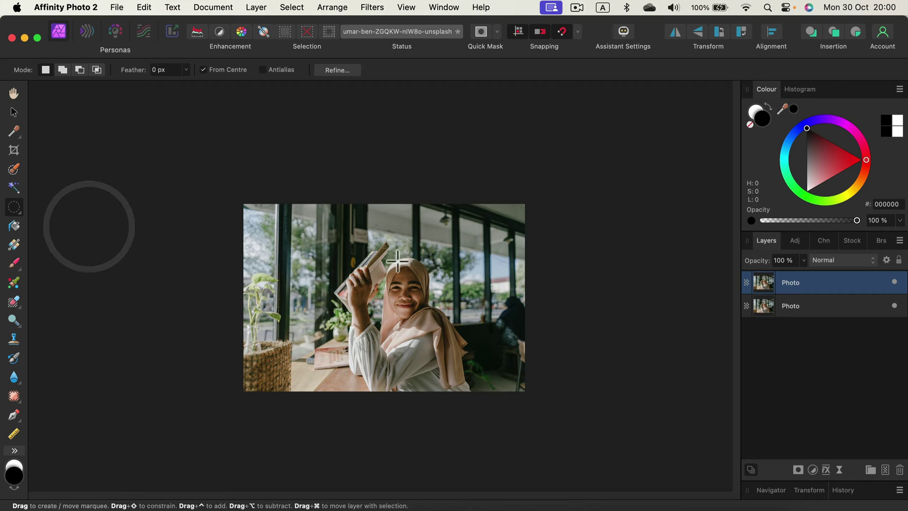
Clear the existing selection and draw a new elliptical selection around the woman's face
{"action": "key", "text": "super+equal"}
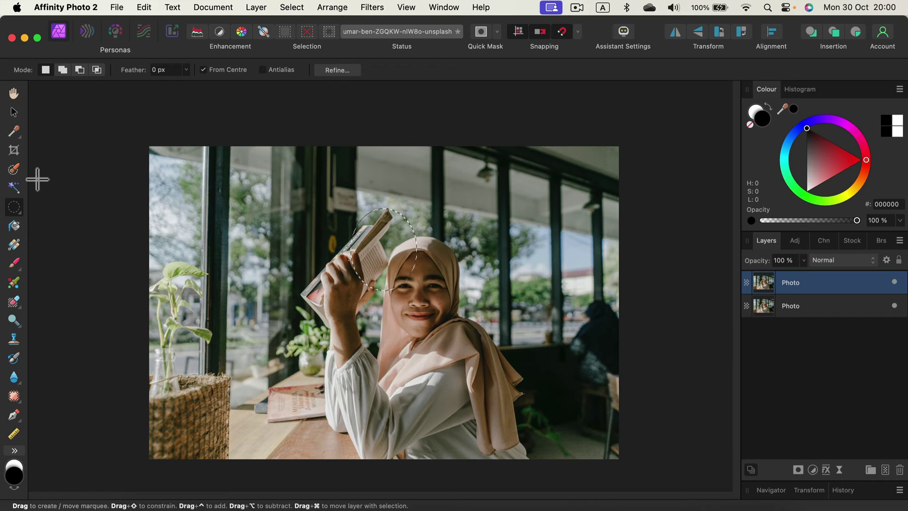
{"action": "key", "text": "super+d"}
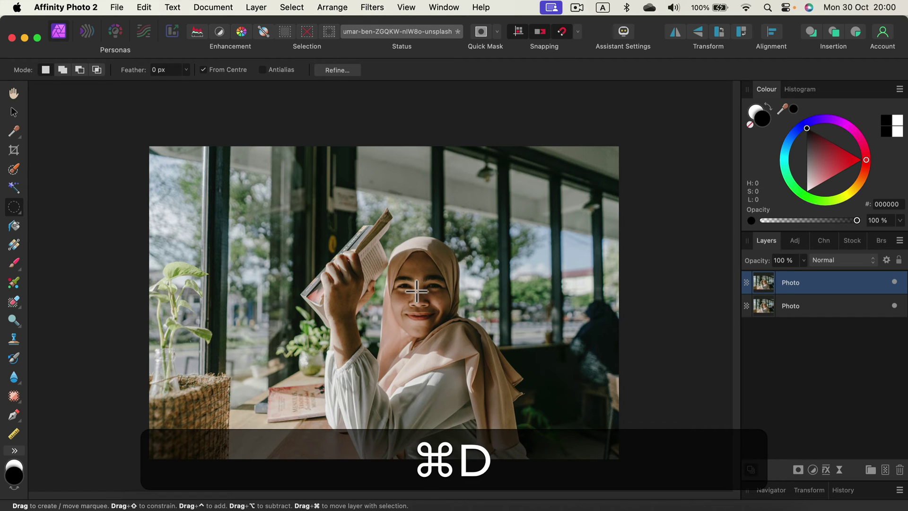
{"action": "left_click_drag", "start_coordinate": [416, 291], "coordinate": [432, 301]}
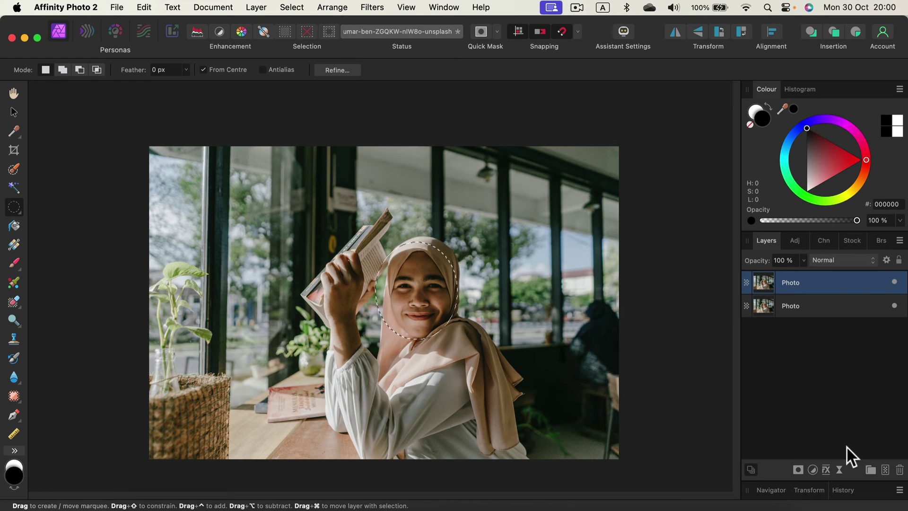
Add a live Gaussian Blur with a 100 px radius to the selected face, close its settings, and deselect
{"action": "left_click", "coordinate": [841, 470]}
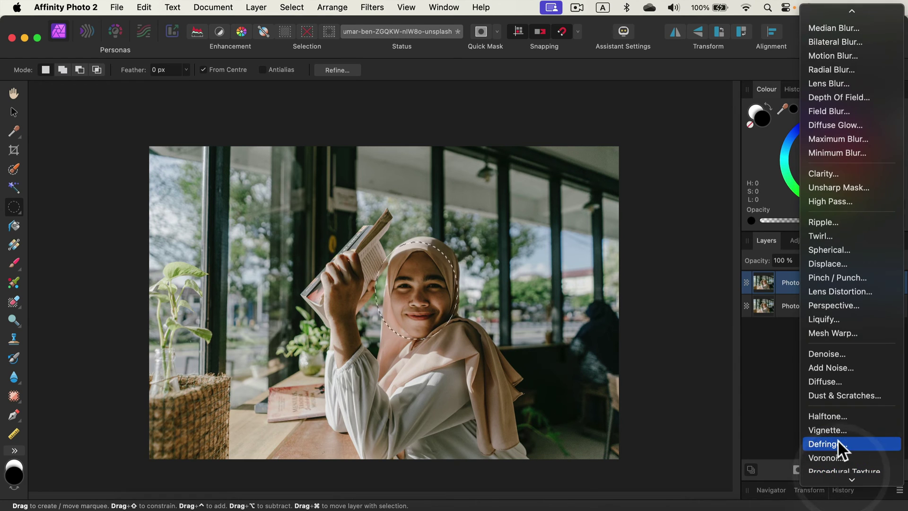
{"action": "mouse_move", "coordinate": [851, 10]}
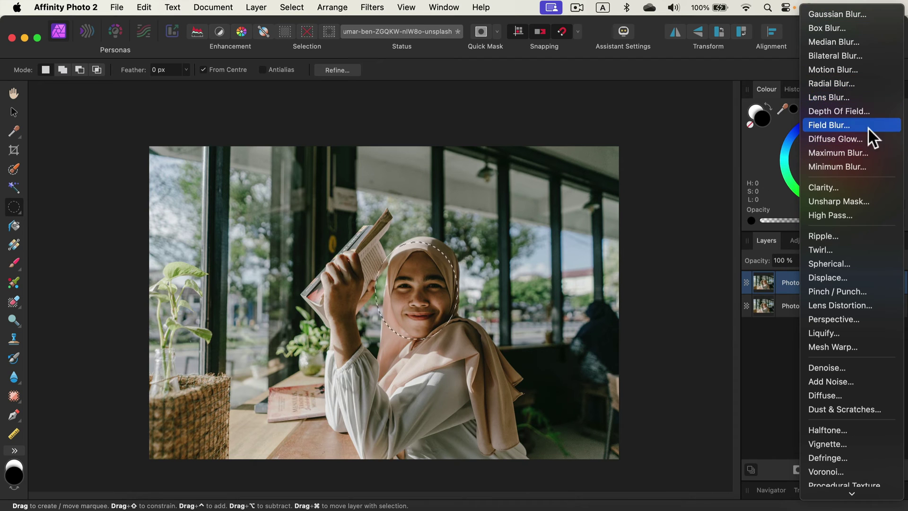
{"action": "left_click", "coordinate": [836, 12]}
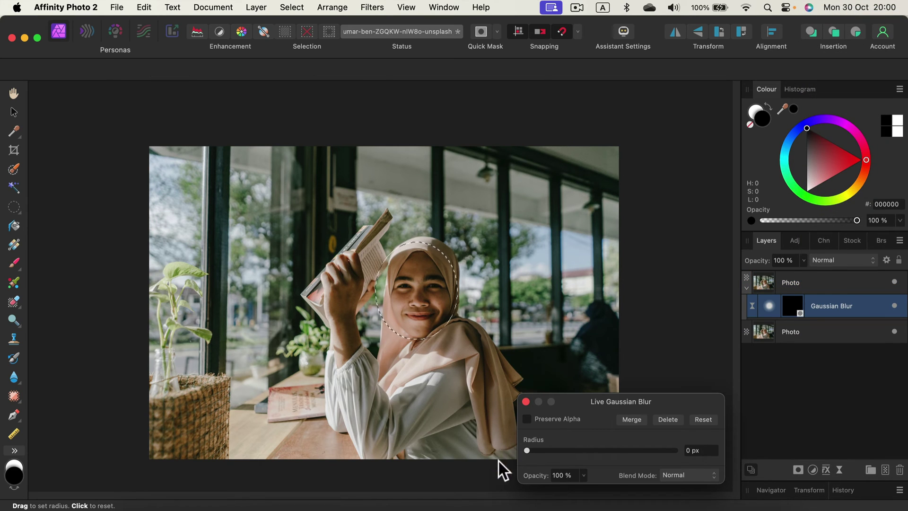
{"action": "left_click_drag", "start_coordinate": [542, 449], "coordinate": [662, 453]}
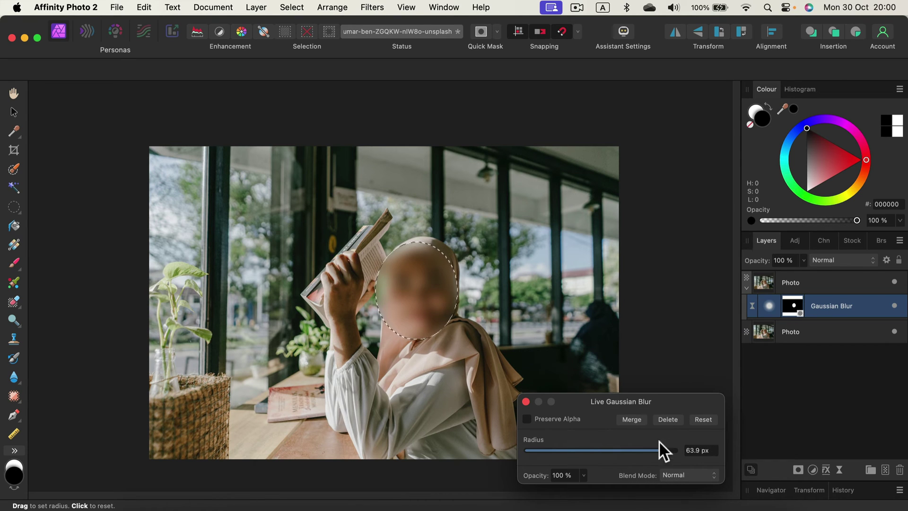
{"action": "left_click_drag", "start_coordinate": [662, 449], "coordinate": [700, 455]}
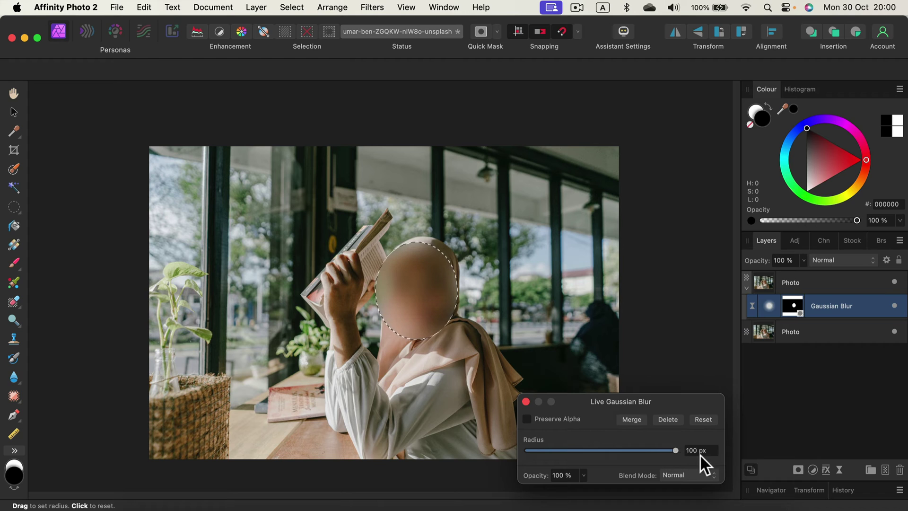
{"action": "left_click", "coordinate": [527, 402]}
{"action": "key", "text": "super+d"}
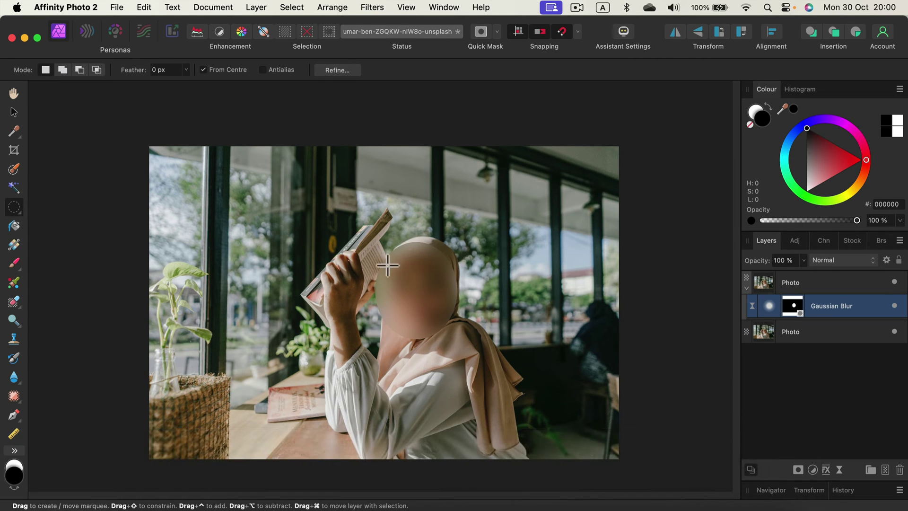
With the face blur's mask selected, add a second live Gaussian Blur with a radius of 21.7 px and close its settings
{"action": "key", "text": "super+equal"}
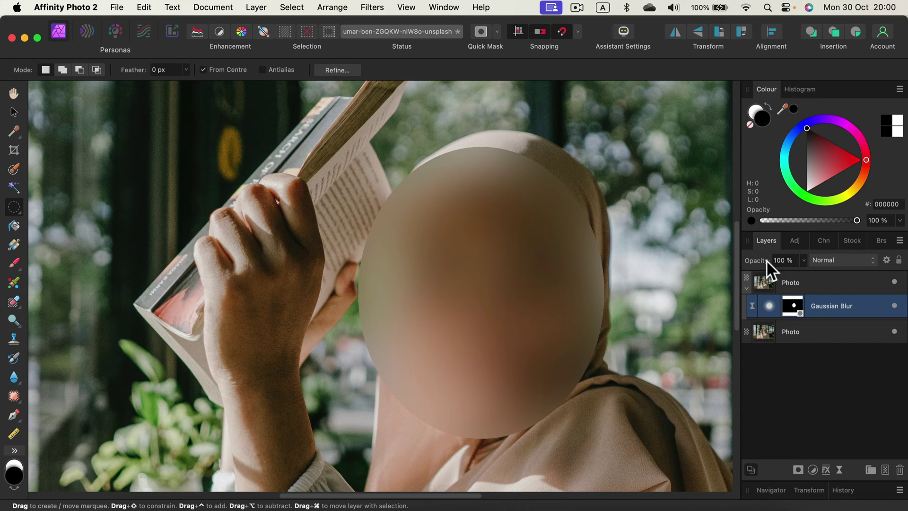
{"action": "left_click", "coordinate": [794, 303]}
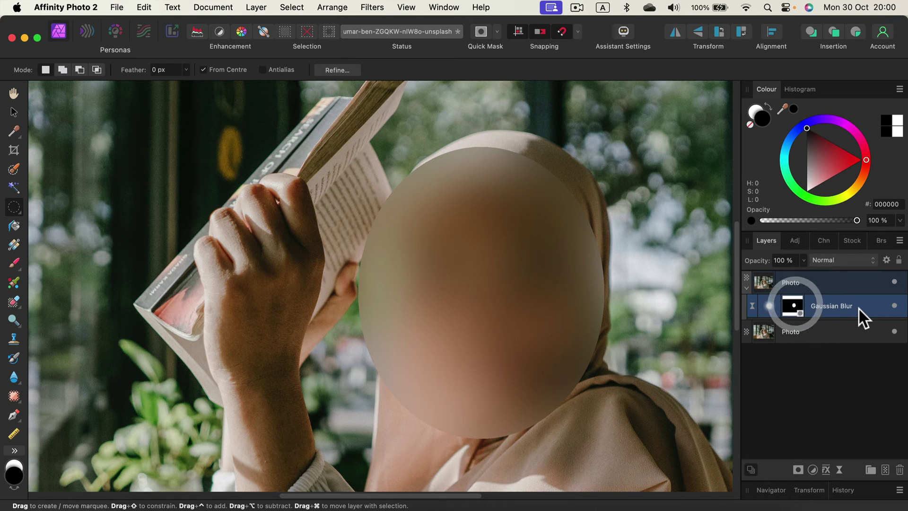
{"action": "left_click", "coordinate": [851, 326]}
{"action": "left_click", "coordinate": [797, 301]}
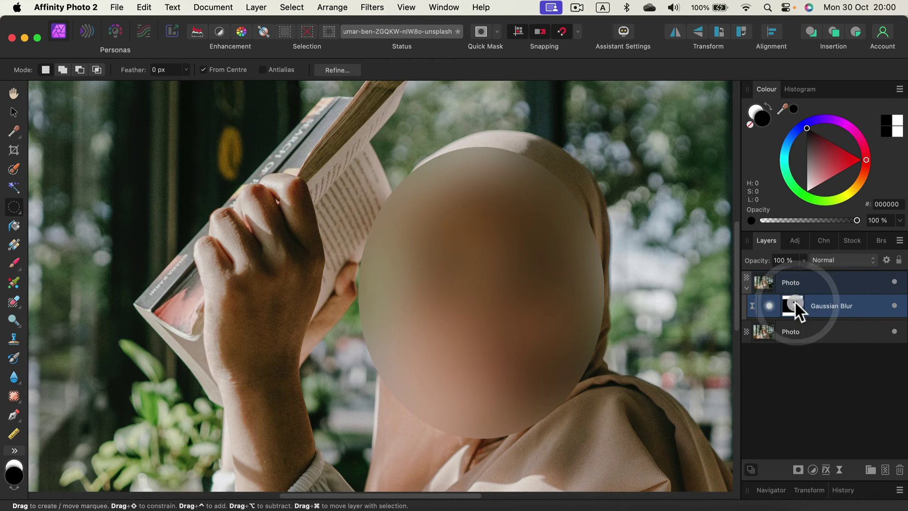
{"action": "left_click", "coordinate": [840, 468]}
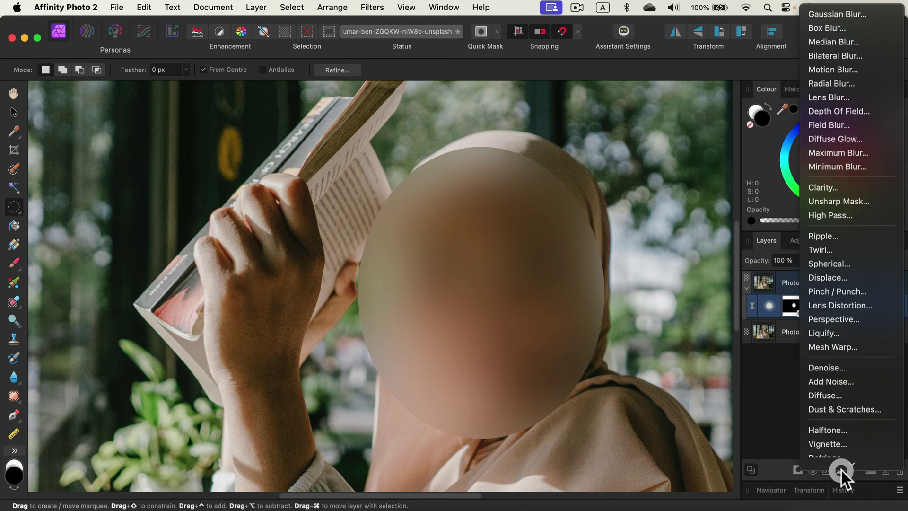
{"action": "left_click", "coordinate": [852, 14]}
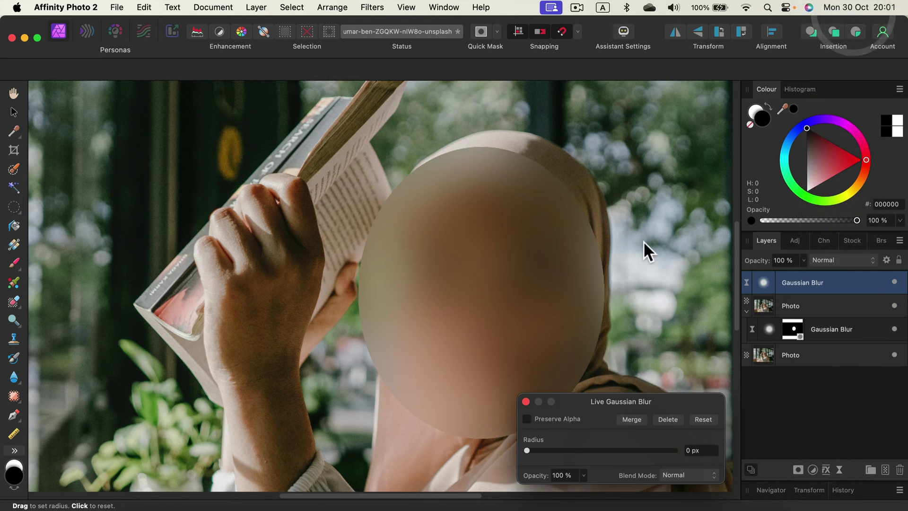
{"action": "left_click_drag", "start_coordinate": [584, 454], "coordinate": [609, 449]}
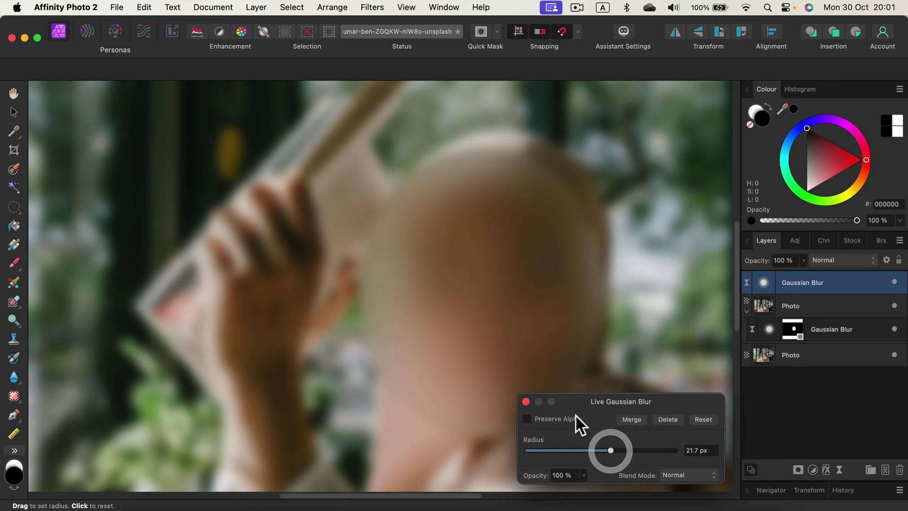
{"action": "left_click", "coordinate": [526, 401]}
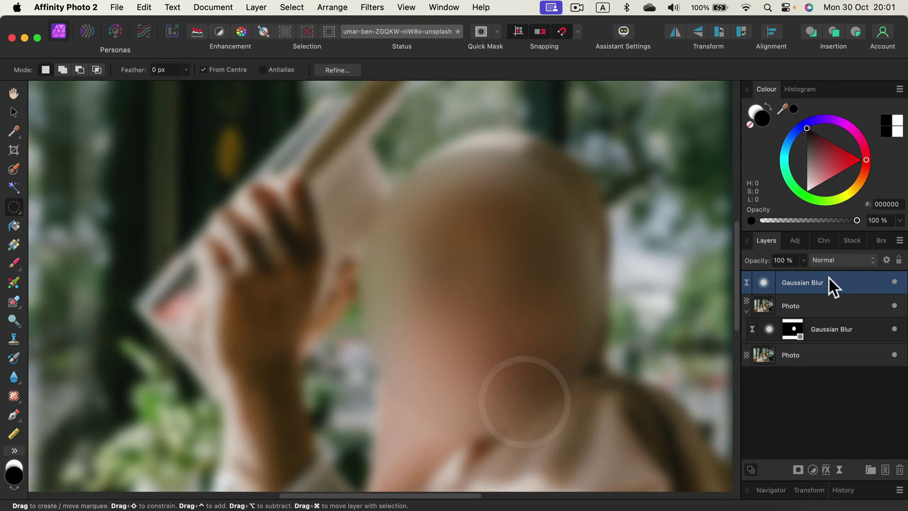
Move the second Gaussian Blur into the first blur's mask and set its radius to 100 px to soften the edge
{"action": "left_click_drag", "start_coordinate": [827, 282], "coordinate": [795, 327]}
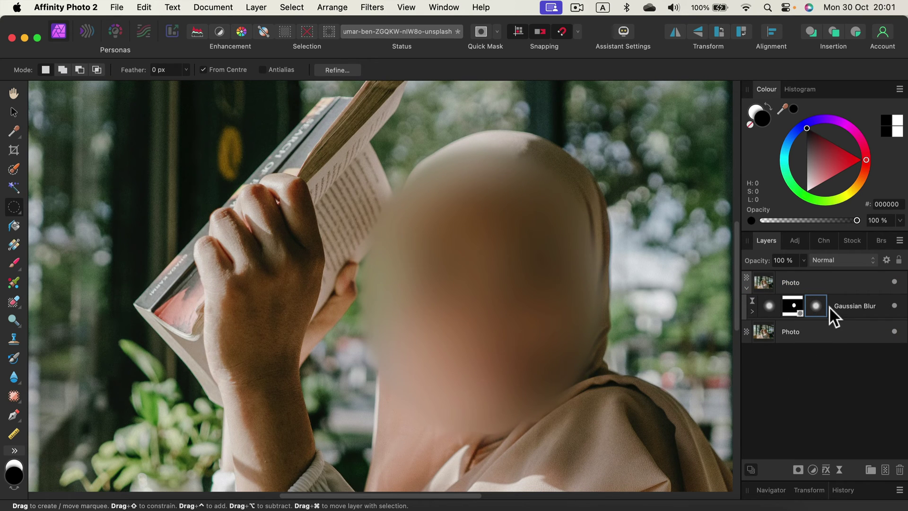
{"action": "double_click", "coordinate": [816, 304]}
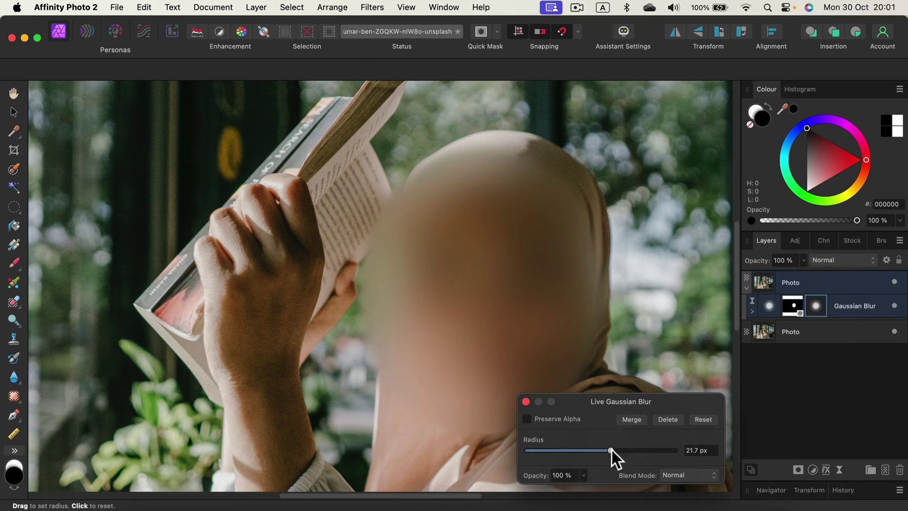
{"action": "left_click_drag", "start_coordinate": [611, 449], "coordinate": [674, 444]}
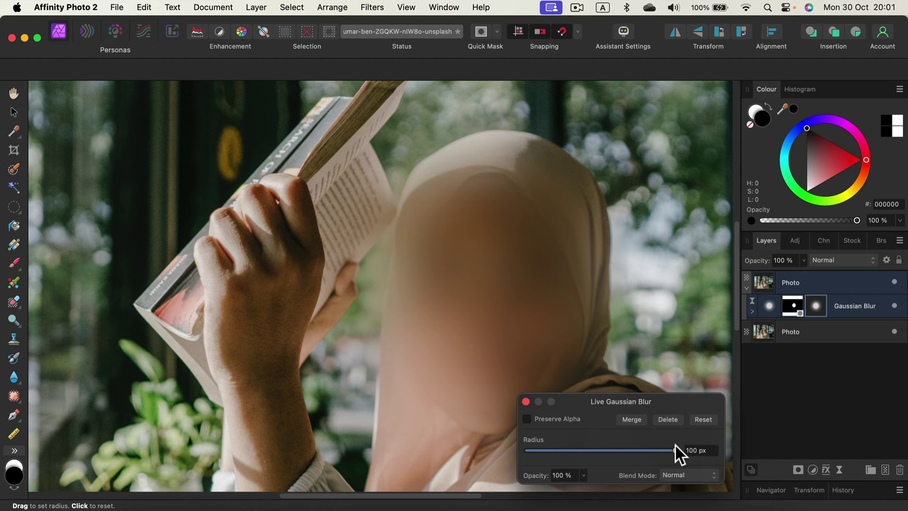
{"action": "left_click", "coordinate": [524, 401]}
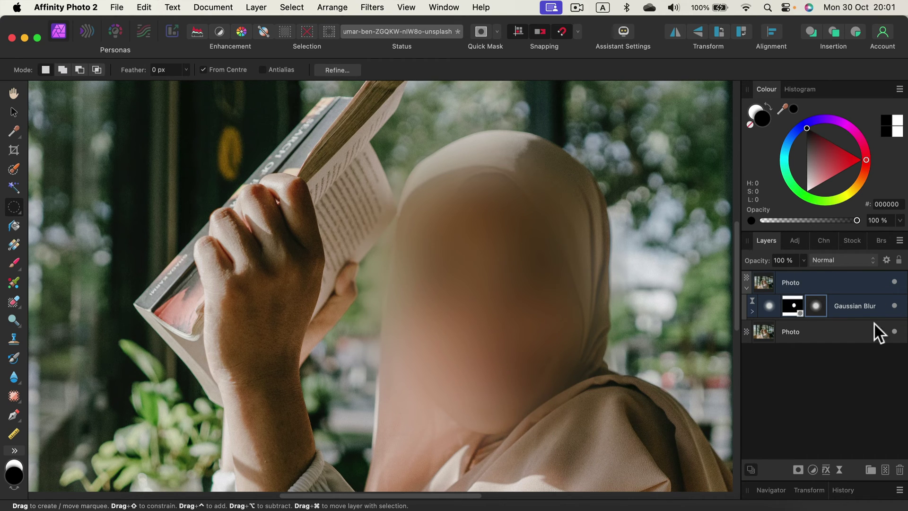
Expand the masked Gaussian Blur layer and examine the nested blur and its effect on the whole photo
{"action": "left_click", "coordinate": [805, 280]}
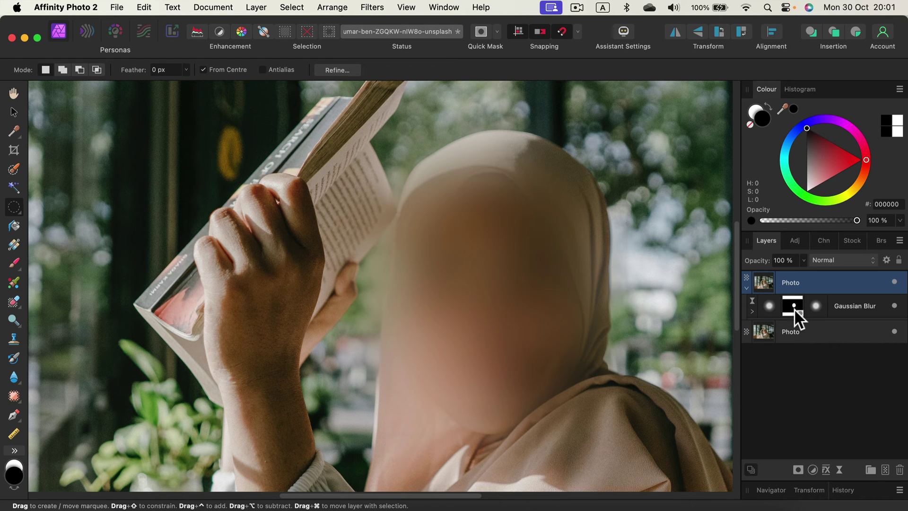
{"action": "left_click_drag", "start_coordinate": [795, 311], "coordinate": [821, 311]}
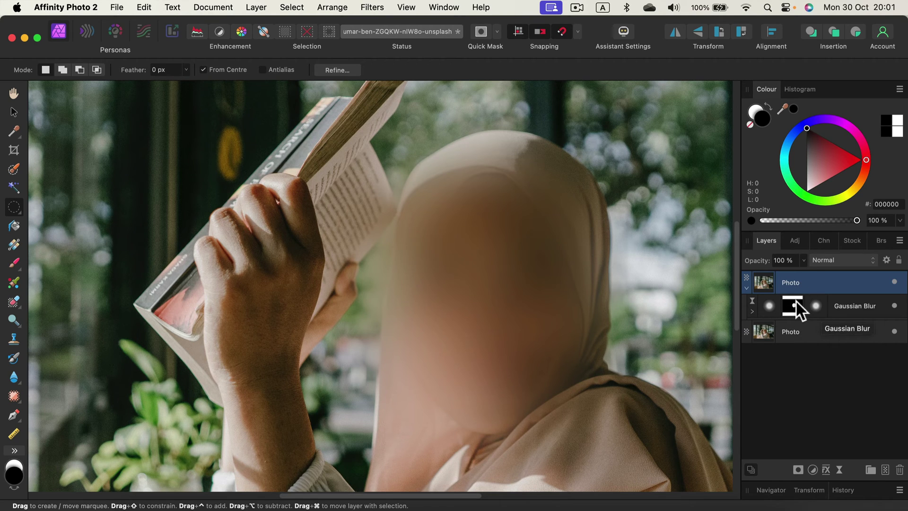
{"action": "left_click", "coordinate": [751, 310]}
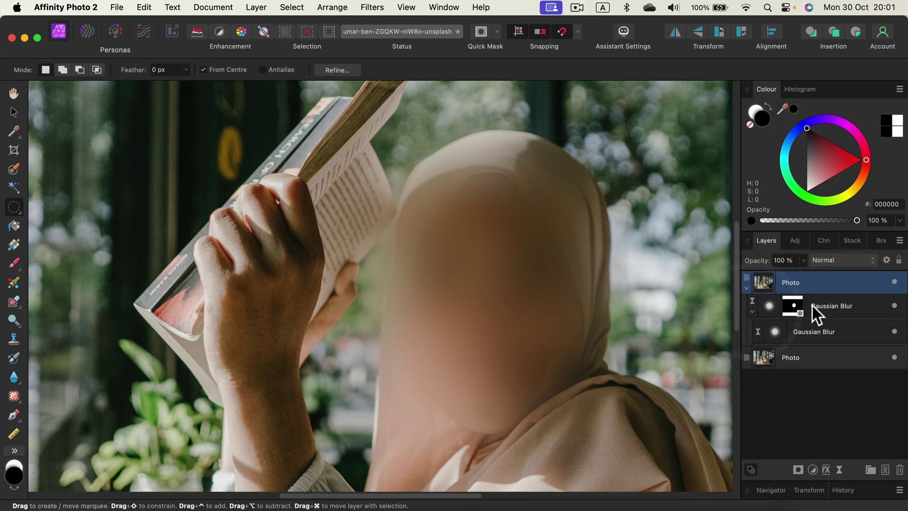
{"action": "left_click_drag", "start_coordinate": [811, 331], "coordinate": [823, 279]}
{"action": "key", "text": "super+minus"}
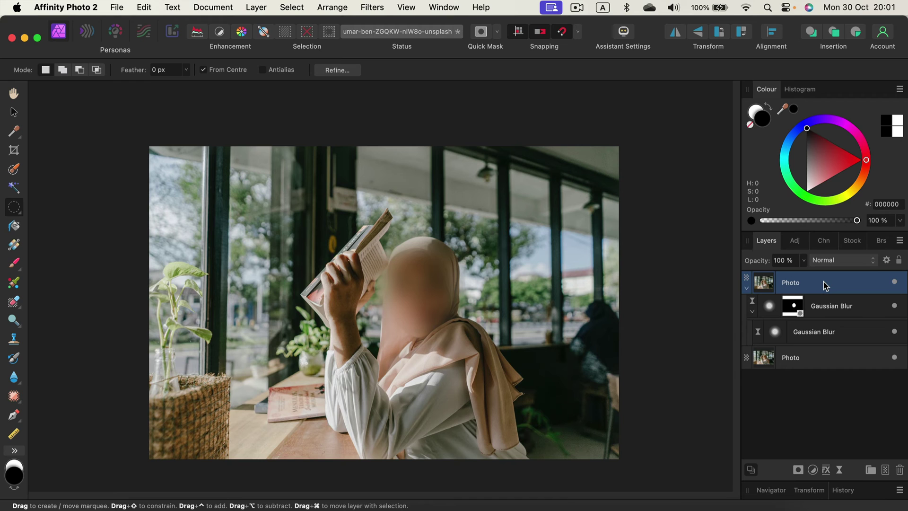
Hide the upper photo layer and delete it together with its nested Gaussian Blur layers
{"action": "left_click", "coordinate": [894, 282]}
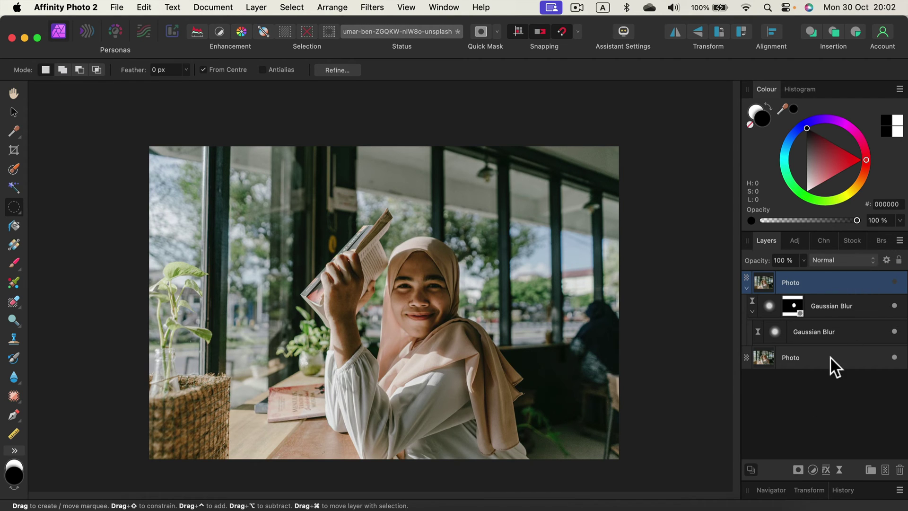
{"action": "right_click", "coordinate": [850, 282]}
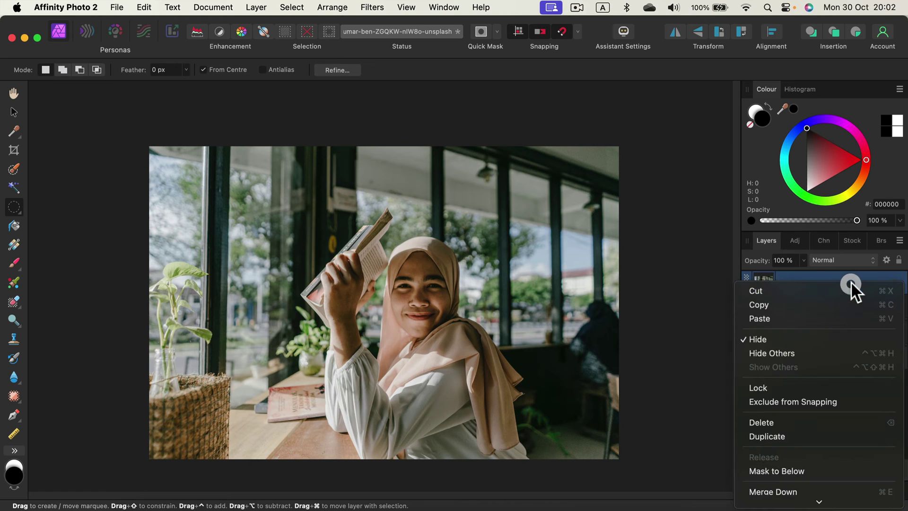
{"action": "left_click", "coordinate": [859, 427]}
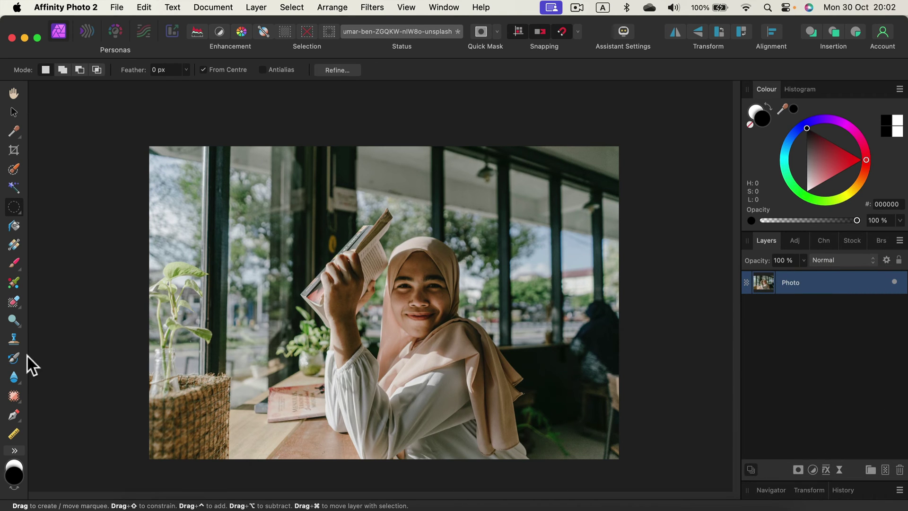
Activate the Blur Brush Tool and set its brush width to 320 px
{"action": "left_click", "coordinate": [13, 376]}
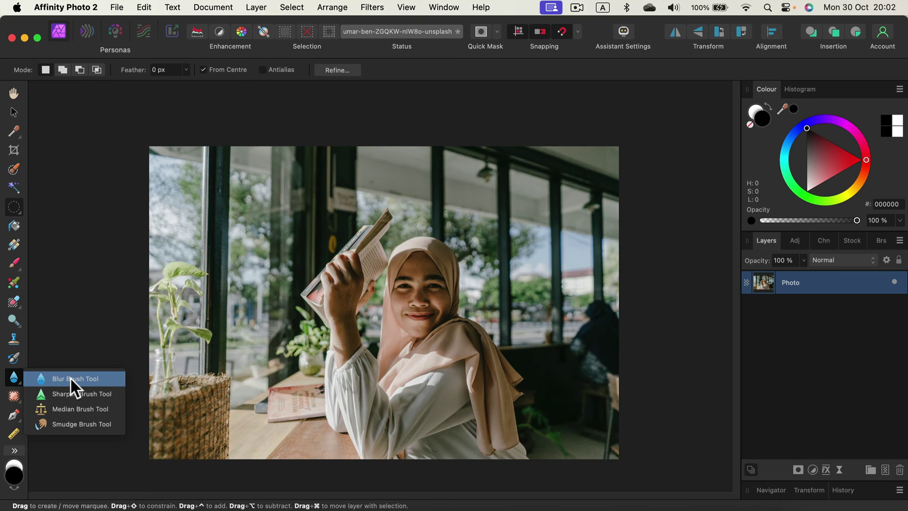
{"action": "left_click", "coordinate": [70, 378]}
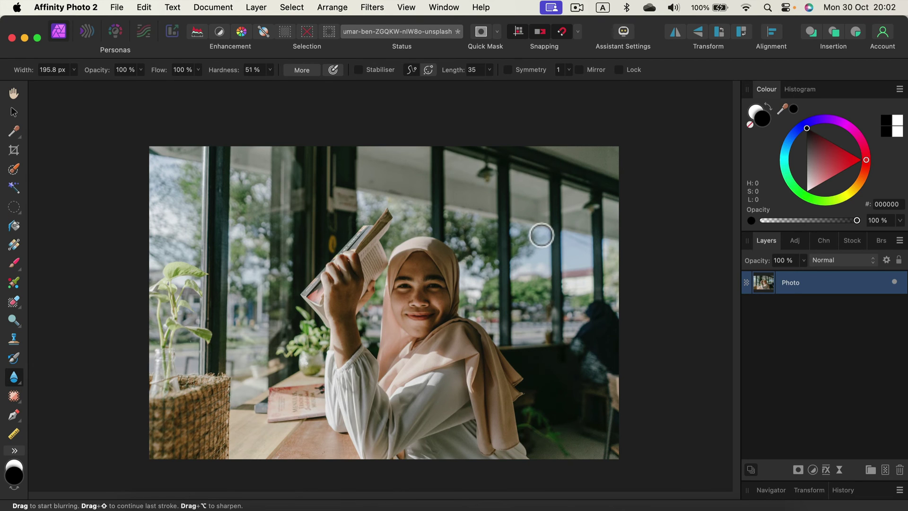
{"action": "key", "text": "bracketright"}
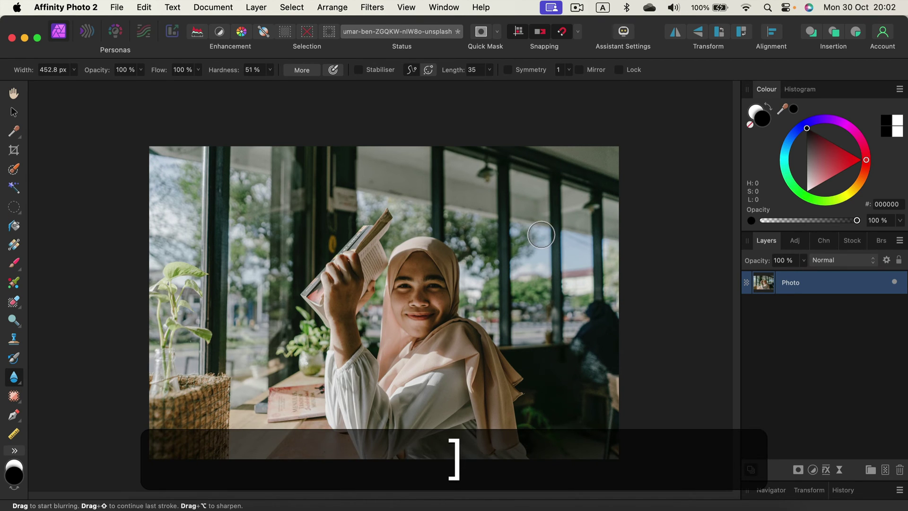
{"action": "left_click", "coordinate": [74, 69]}
{"action": "left_click_drag", "start_coordinate": [92, 83], "coordinate": [84, 82]}
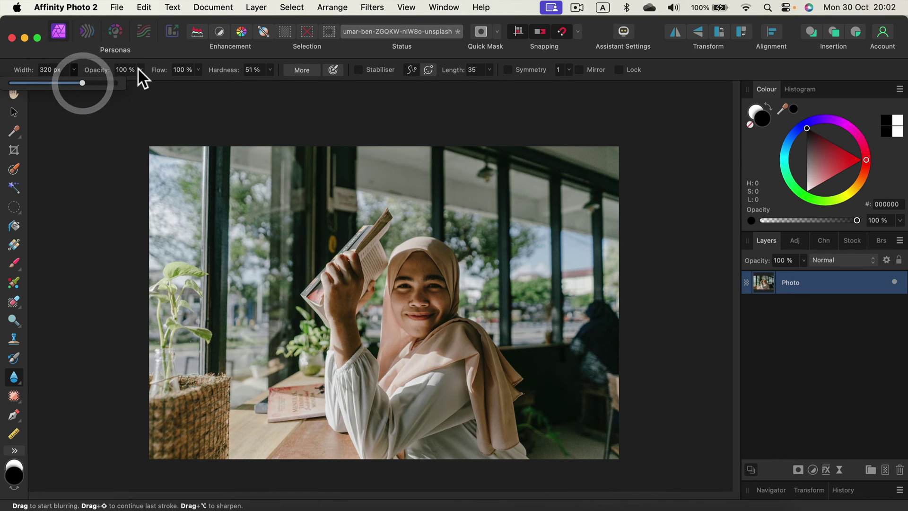
{"action": "left_click", "coordinate": [163, 48]}
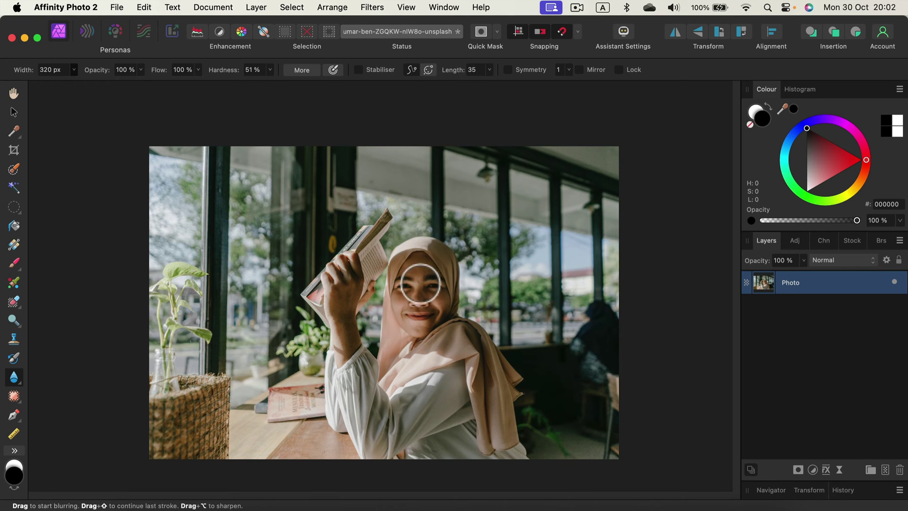
Try a short blur stroke on the woman's face, undo it, and reselect the Blur Brush Tool
{"action": "left_click_drag", "start_coordinate": [411, 278], "coordinate": [415, 275]}
{"action": "key", "text": "super+z"}
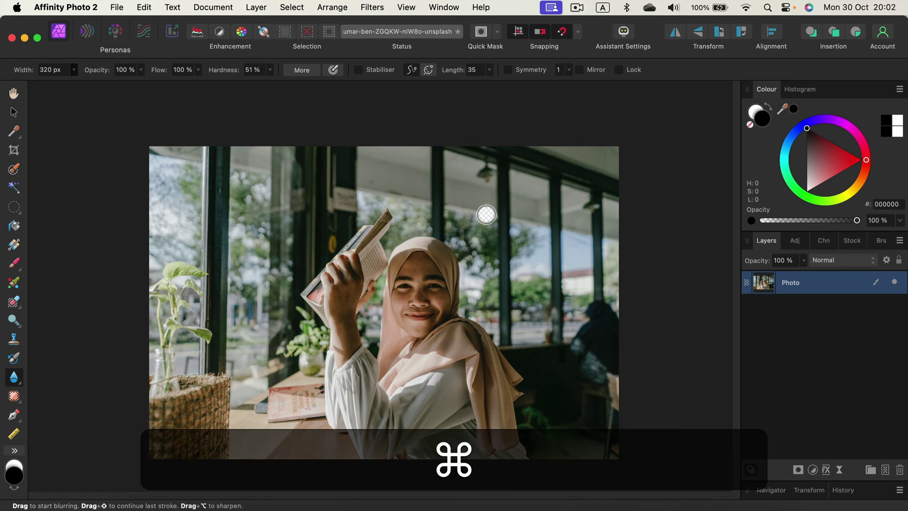
{"action": "key", "text": "super+equal"}
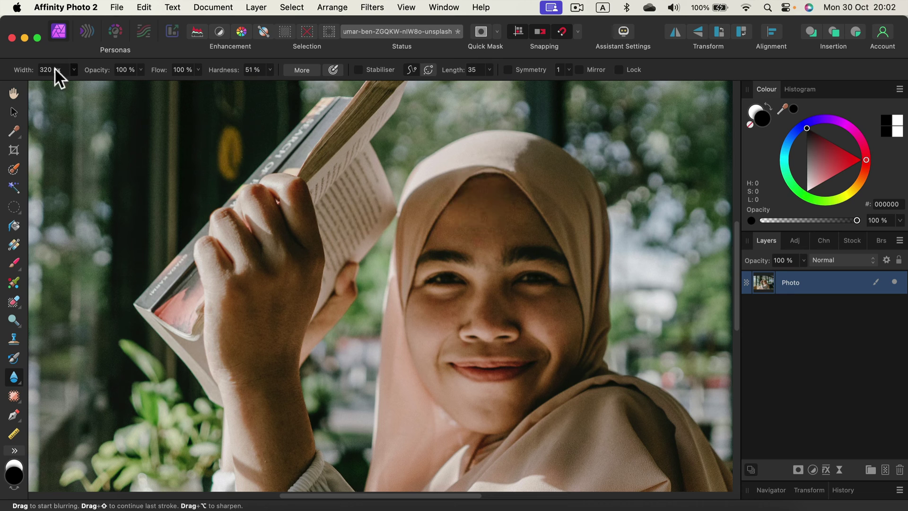
{"action": "left_click", "coordinate": [16, 378]}
{"action": "left_click", "coordinate": [52, 378]}
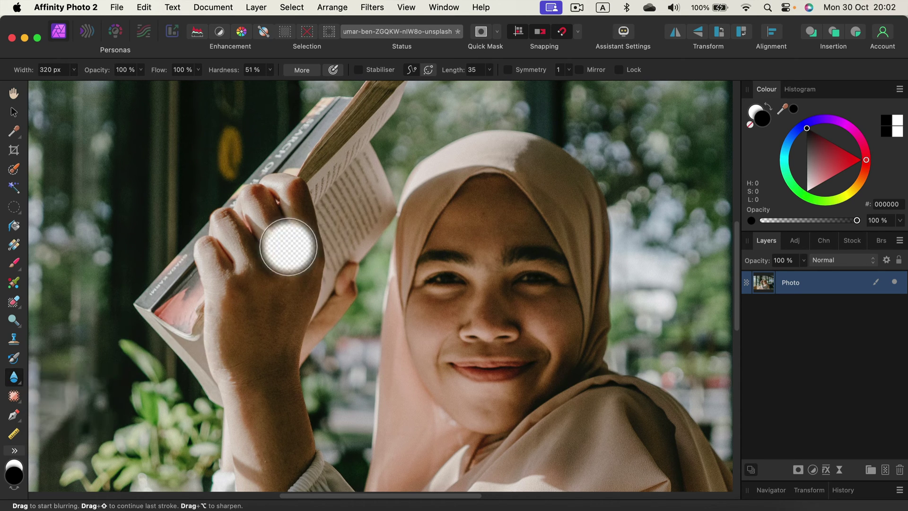
Brush blur over the raised hand and the woman's face to soften the skin
{"action": "mouse_move", "coordinate": [281, 342]}
{"action": "left_mouse_down"}
{"action": "mouse_move", "coordinate": [298, 259]}
{"action": "mouse_move", "coordinate": [339, 298]}
{"action": "mouse_move", "coordinate": [540, 225]}
{"action": "left_mouse_up"}
{"action": "scroll", "coordinate": [466, 189], "scroll_direction": "up", "scroll_amount": 1}
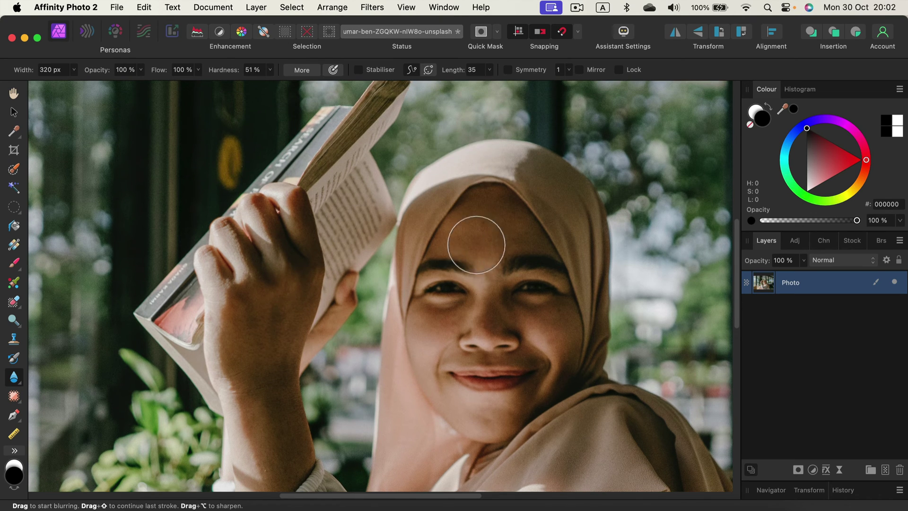
{"action": "mouse_move", "coordinate": [434, 316]}
{"action": "left_mouse_down"}
{"action": "mouse_move", "coordinate": [425, 293]}
{"action": "mouse_move", "coordinate": [430, 282]}
{"action": "mouse_move", "coordinate": [444, 315]}
{"action": "mouse_move", "coordinate": [459, 288]}
{"action": "mouse_move", "coordinate": [472, 286]}
{"action": "mouse_move", "coordinate": [426, 314]}
{"action": "mouse_move", "coordinate": [475, 266]}
{"action": "mouse_move", "coordinate": [478, 272]}
{"action": "mouse_move", "coordinate": [458, 272]}
{"action": "mouse_move", "coordinate": [444, 299]}
{"action": "mouse_move", "coordinate": [473, 269]}
{"action": "left_mouse_up"}
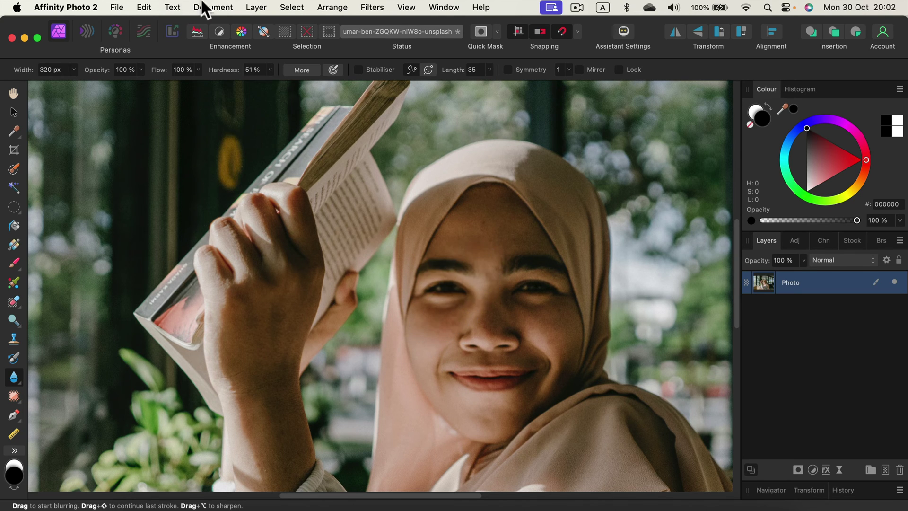
Set the Blur Brush hardness to 65% and brush blur over the woman's cheeks and the area around her mouth
{"action": "left_click", "coordinate": [270, 70]}
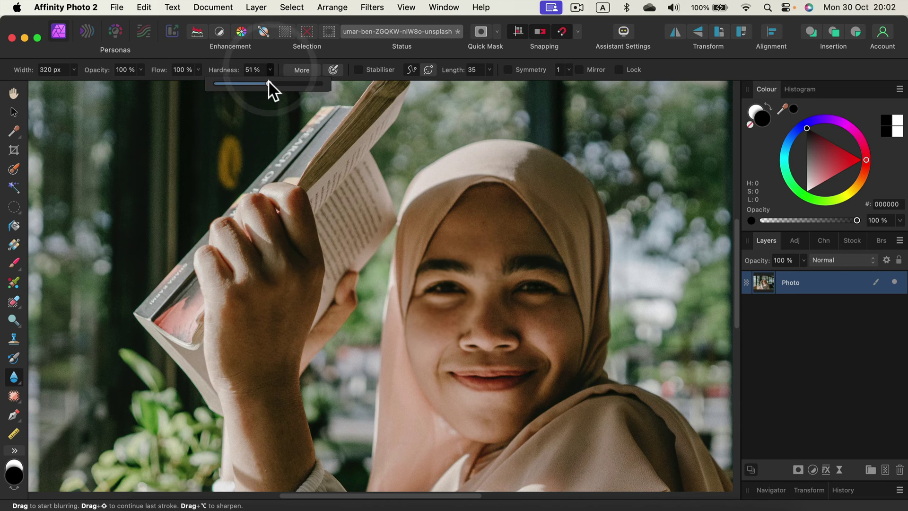
{"action": "left_click_drag", "start_coordinate": [283, 84], "coordinate": [283, 83]}
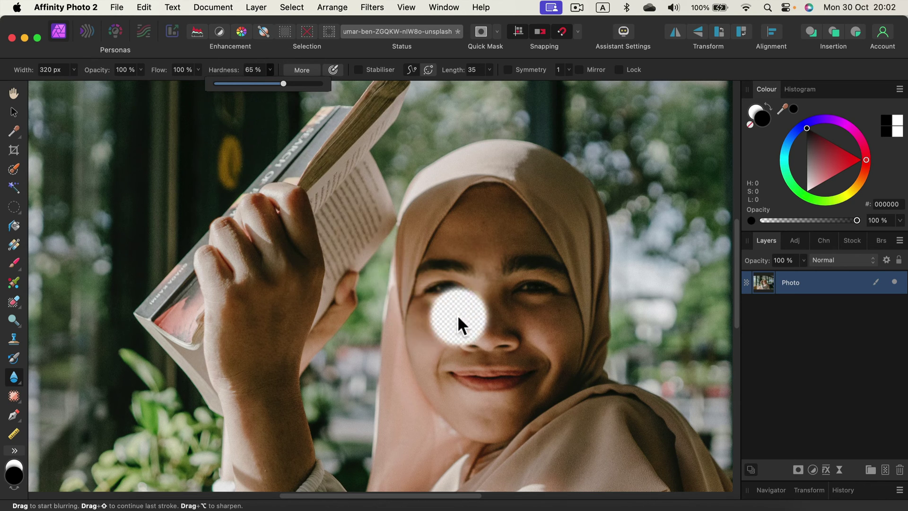
{"action": "left_click", "coordinate": [468, 298]}
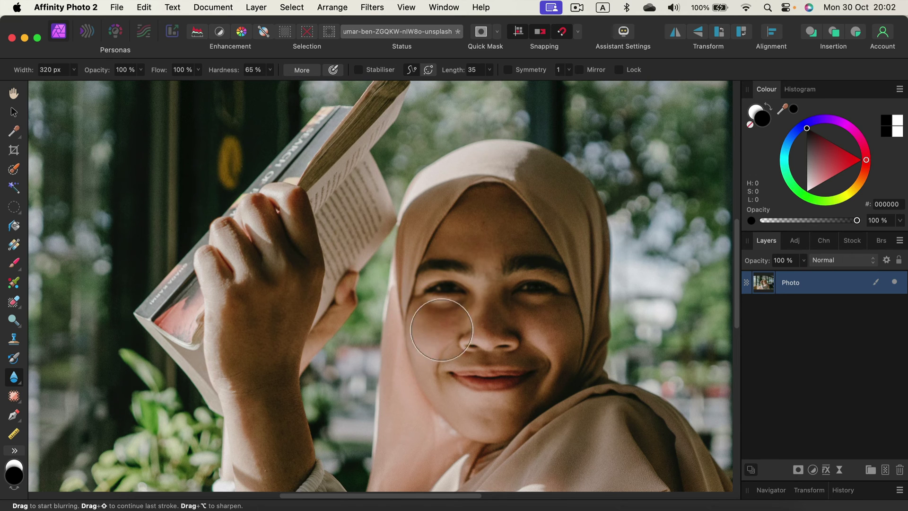
{"action": "mouse_move", "coordinate": [531, 375]}
{"action": "left_mouse_down"}
{"action": "mouse_move", "coordinate": [582, 368]}
{"action": "mouse_move", "coordinate": [491, 366]}
{"action": "mouse_move", "coordinate": [541, 320]}
{"action": "left_mouse_up"}
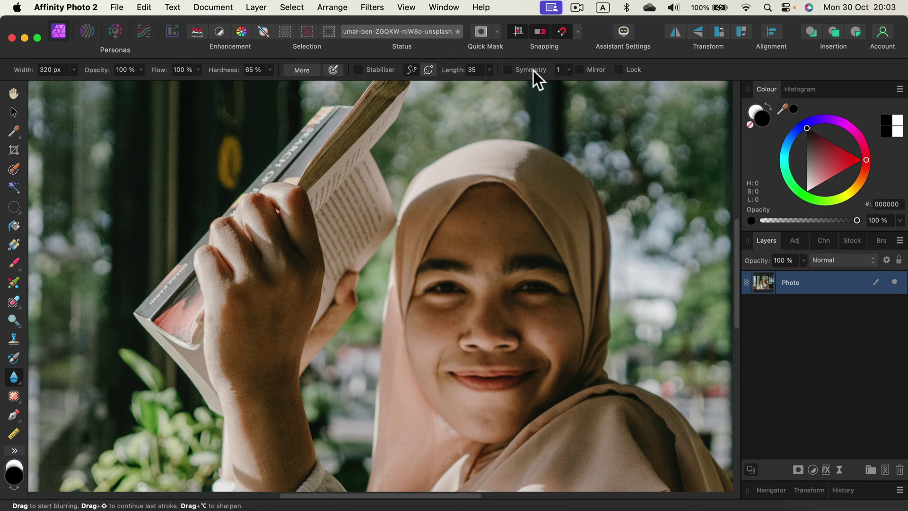
Try the brush's Symmetry option and turn it off again
{"action": "left_click", "coordinate": [518, 66]}
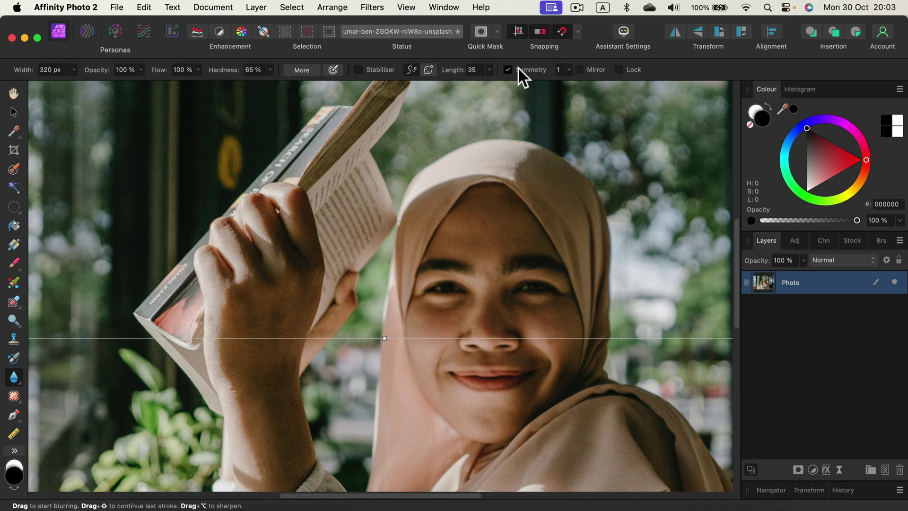
{"action": "left_click", "coordinate": [519, 67]}
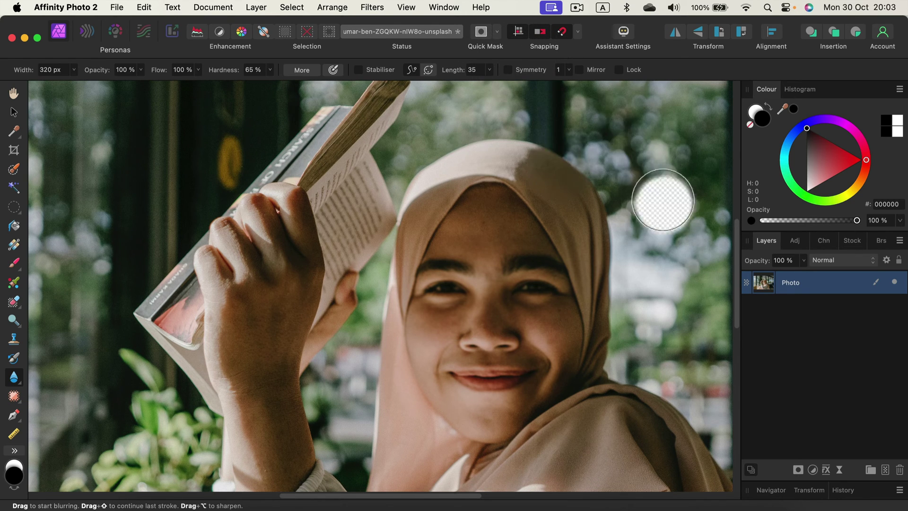
Brush blur over the grey panel, dark frame and foliage in the background above the book and headscarf
{"action": "key", "text": "super+equal"}
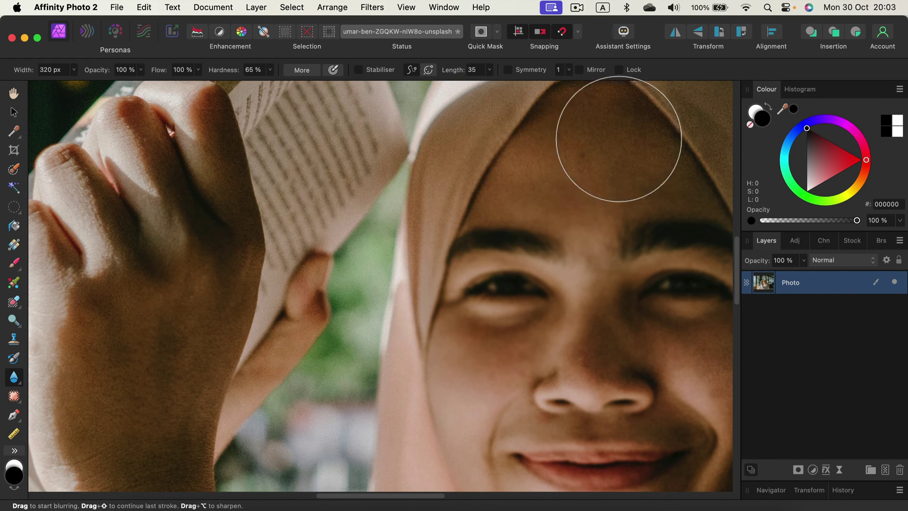
{"action": "scroll", "coordinate": [428, 239], "scroll_direction": "up", "scroll_amount": 10}
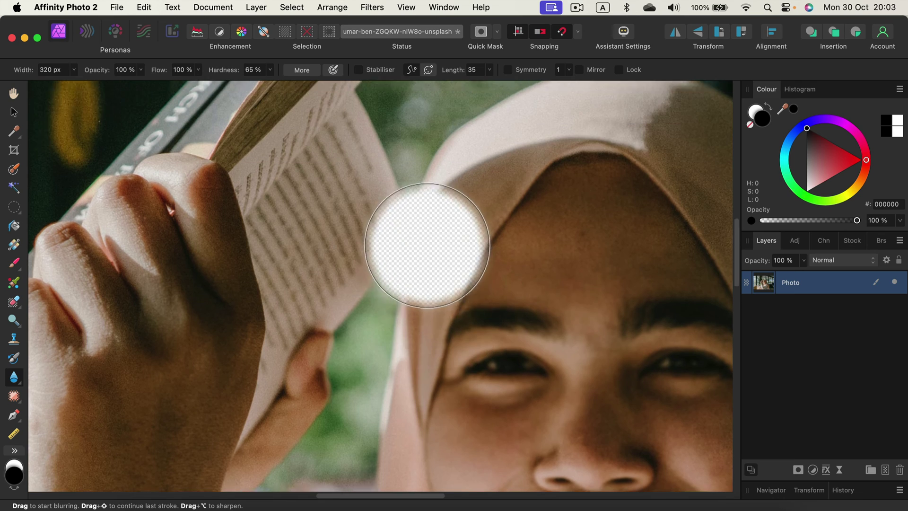
{"action": "scroll", "coordinate": [493, 146], "scroll_direction": "up", "scroll_amount": 4}
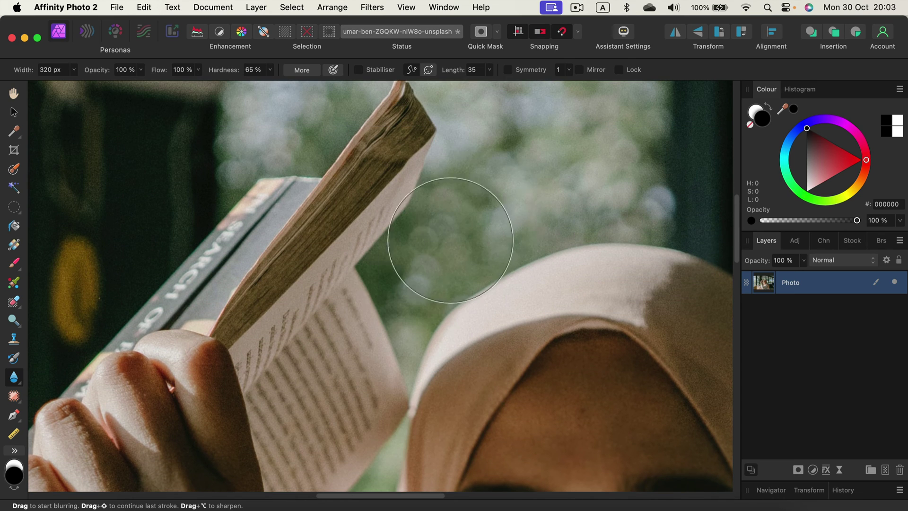
{"action": "scroll", "coordinate": [415, 234], "scroll_direction": "up", "scroll_amount": 10}
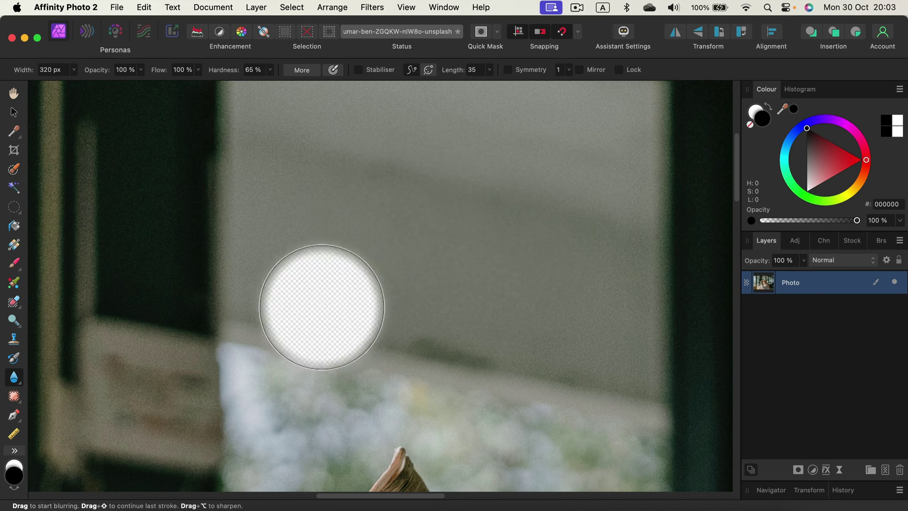
{"action": "scroll", "coordinate": [277, 300], "scroll_direction": "up", "scroll_amount": 4}
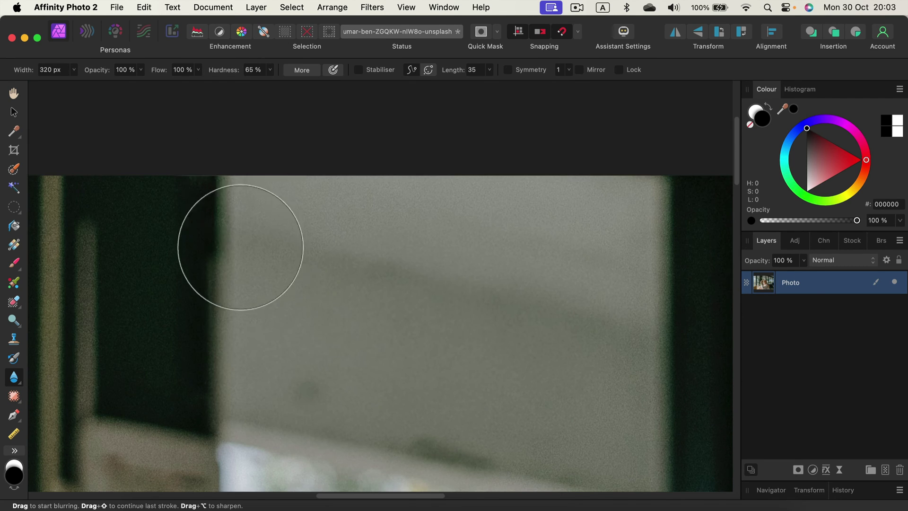
{"action": "scroll", "coordinate": [375, 345], "scroll_direction": "down", "scroll_amount": 4}
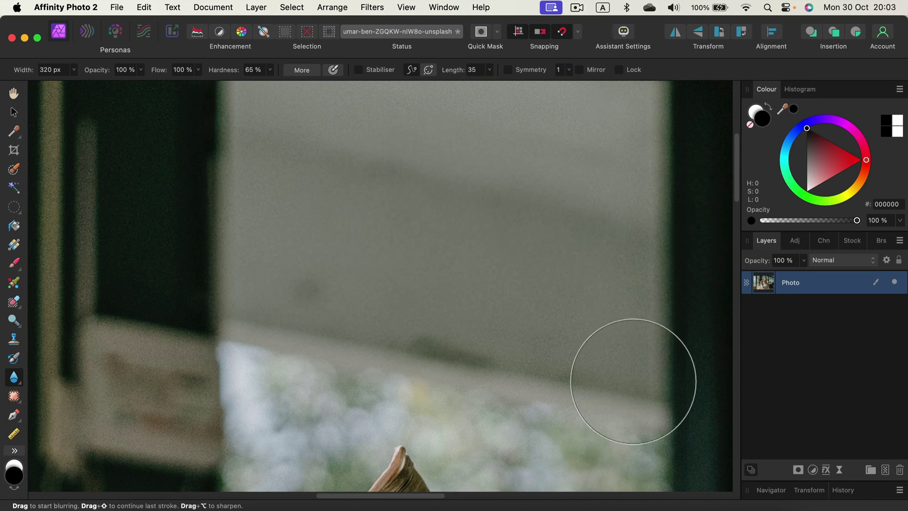
{"action": "scroll", "coordinate": [614, 277], "scroll_direction": "up", "scroll_amount": 1}
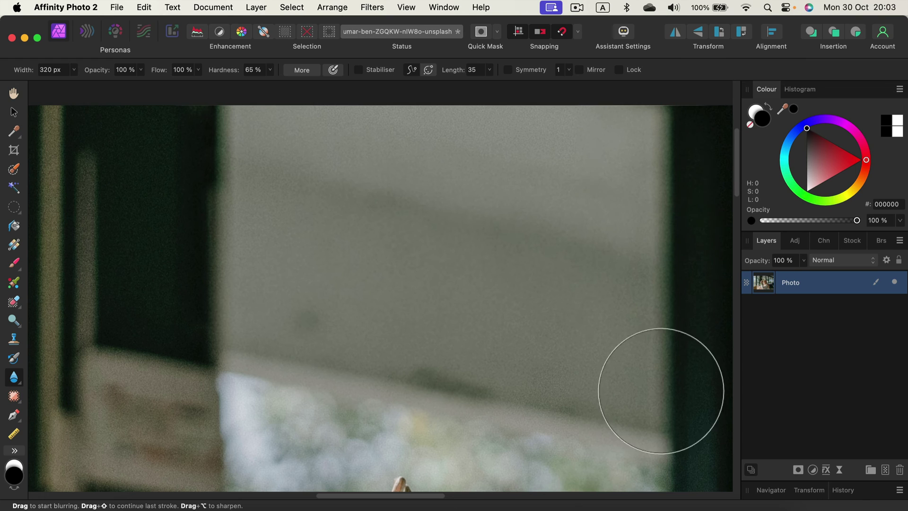
{"action": "mouse_move", "coordinate": [636, 219]}
{"action": "left_mouse_down"}
{"action": "mouse_move", "coordinate": [640, 270]}
{"action": "mouse_move", "coordinate": [633, 246]}
{"action": "left_mouse_up"}
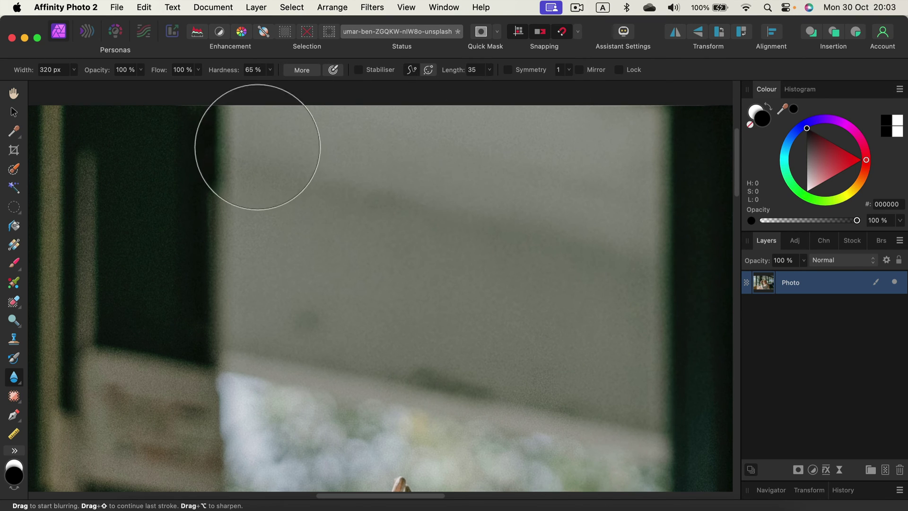
{"action": "scroll", "coordinate": [293, 241], "scroll_direction": "down", "scroll_amount": 5}
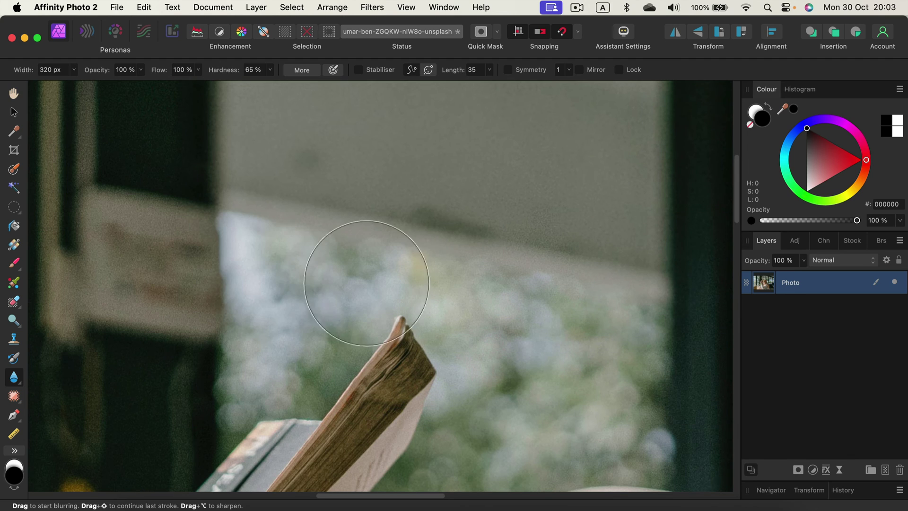
{"action": "scroll", "coordinate": [562, 269], "scroll_direction": "down", "scroll_amount": 3}
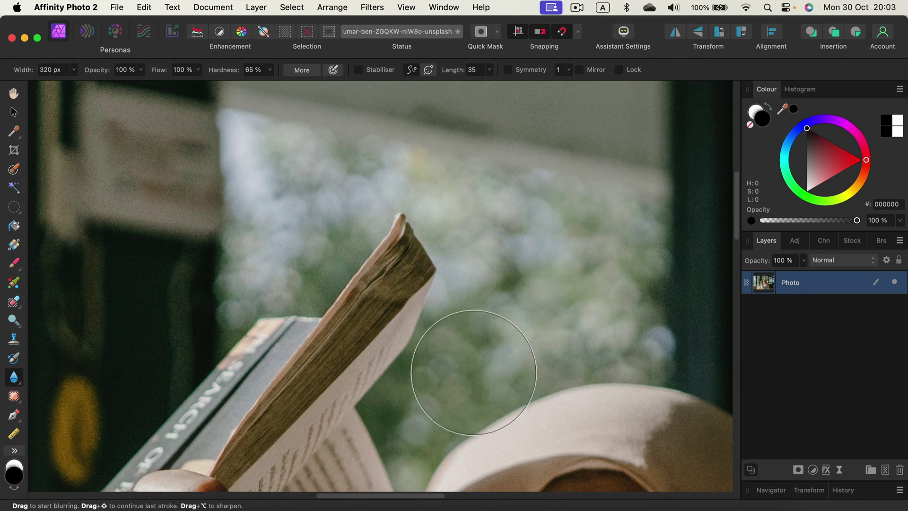
{"action": "scroll", "coordinate": [567, 269], "scroll_direction": "up", "scroll_amount": 5}
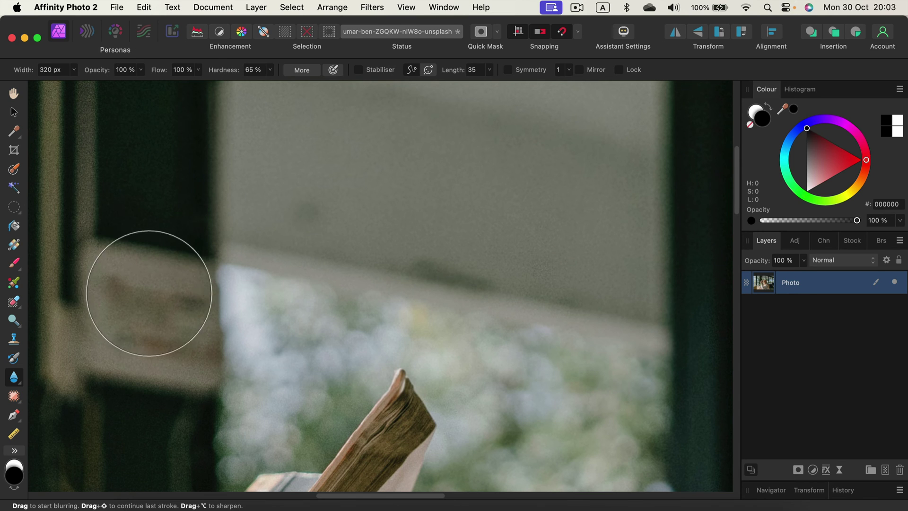
{"action": "scroll", "coordinate": [422, 302], "scroll_direction": "down", "scroll_amount": 7}
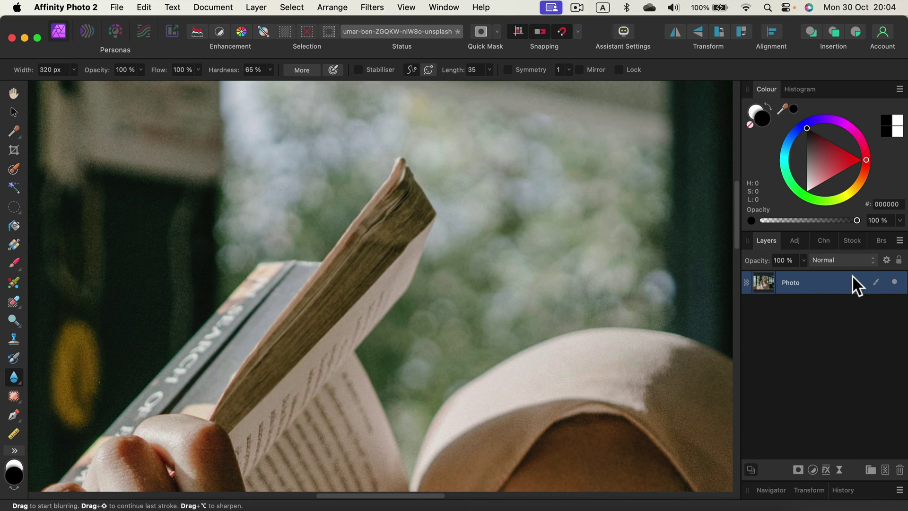
Examine the brushed blur across the whole photo
{"action": "key", "text": "super+minus"}
{"action": "key", "text": "super+minus"}
{"action": "key", "text": "super+minus"}
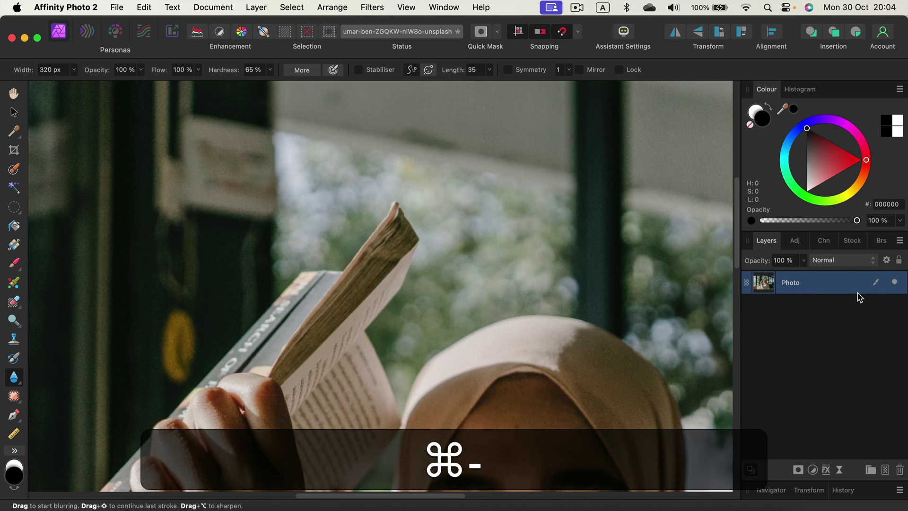
{"action": "key", "text": "super+minus"}
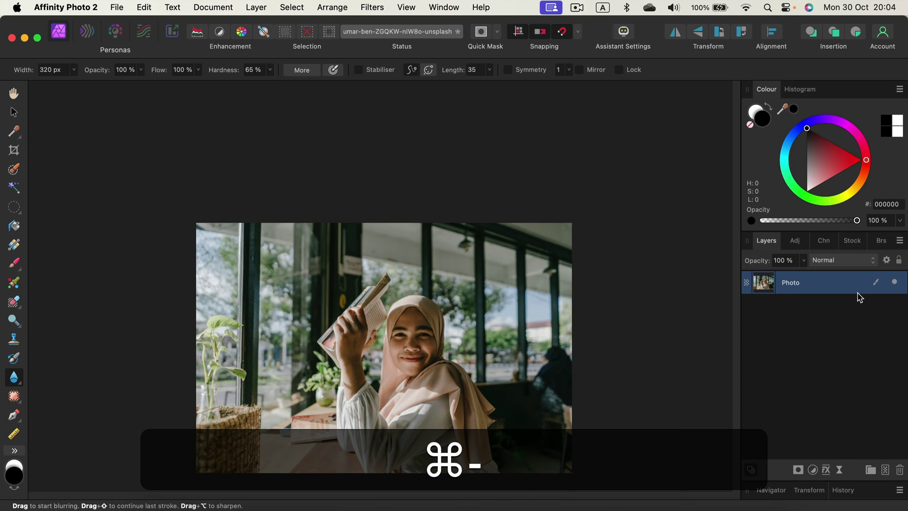
{"action": "scroll", "coordinate": [490, 350], "scroll_direction": "down", "scroll_amount": 1}
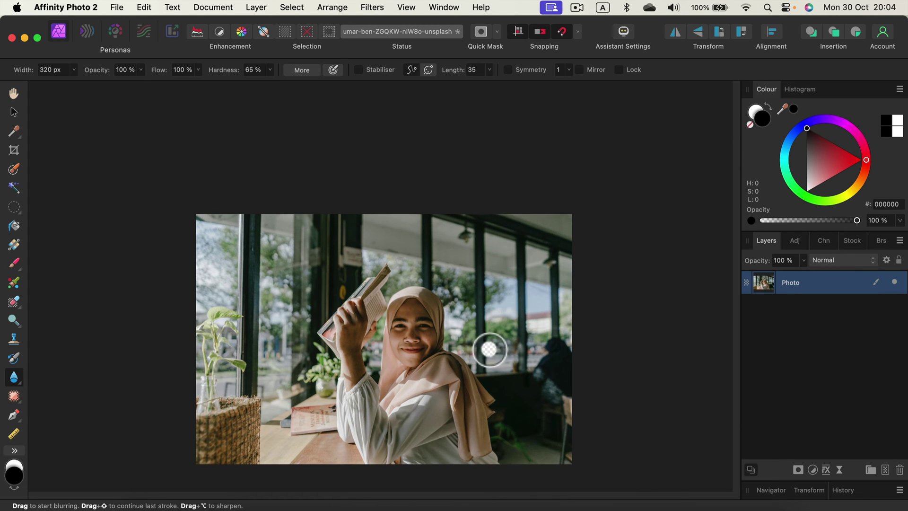
{"action": "scroll", "coordinate": [489, 350], "scroll_direction": "down", "scroll_amount": 5}
{"action": "scroll", "coordinate": [459, 279], "scroll_direction": "up", "scroll_amount": 3}
Try the Zoom Blur filter on the photo with a radius of 100 px
{"action": "left_click", "coordinate": [378, 7]}
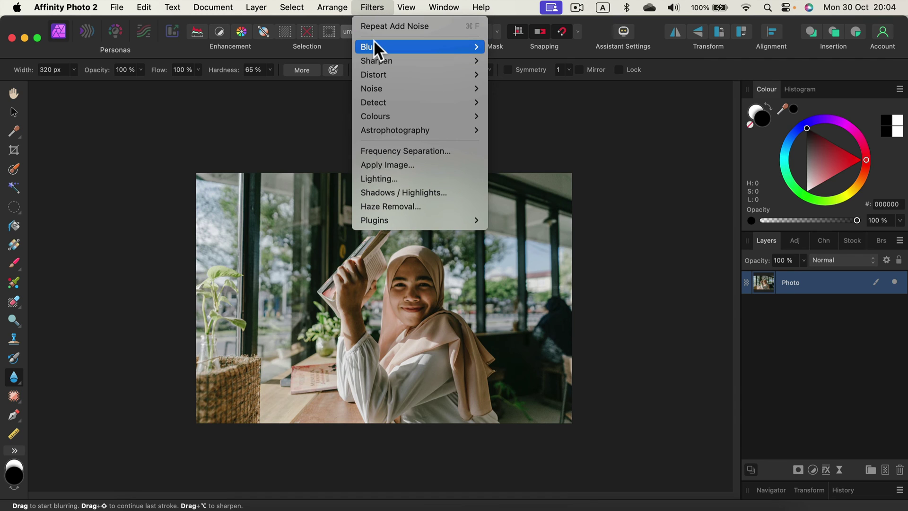
{"action": "mouse_move", "coordinate": [373, 40]}
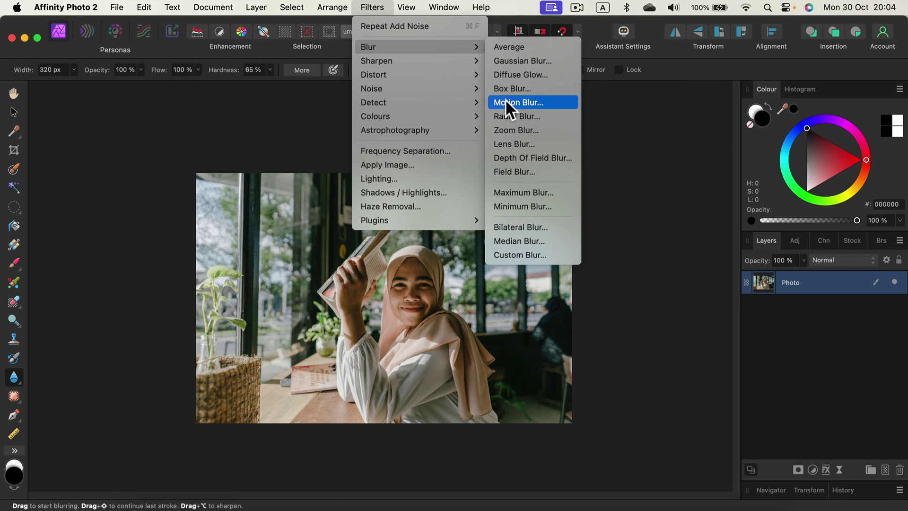
{"action": "left_click", "coordinate": [519, 130]}
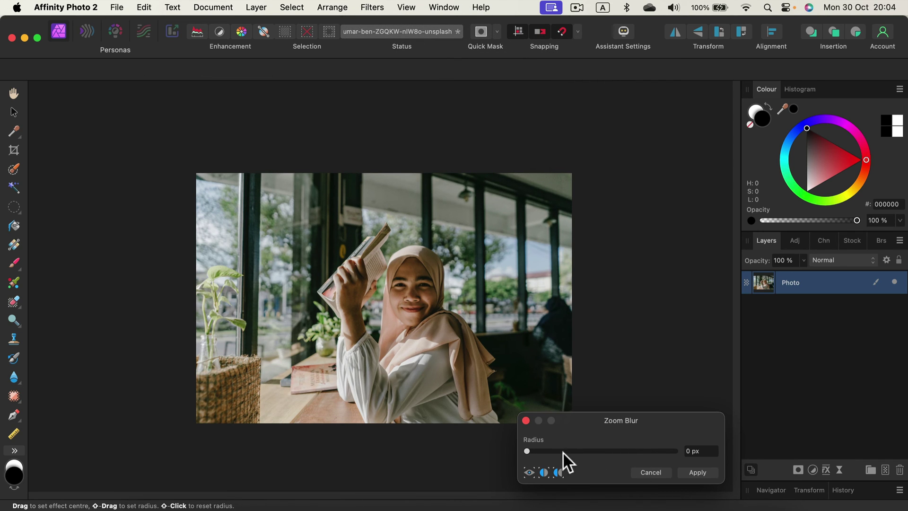
{"action": "left_click_drag", "start_coordinate": [554, 454], "coordinate": [713, 461]}
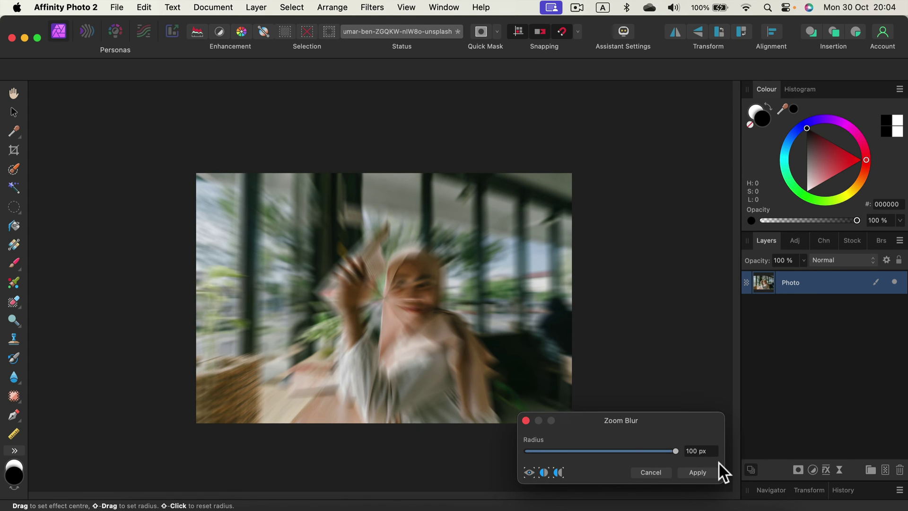
{"action": "left_click_drag", "start_coordinate": [707, 462], "coordinate": [836, 462]}
{"action": "left_click", "coordinate": [698, 471]}
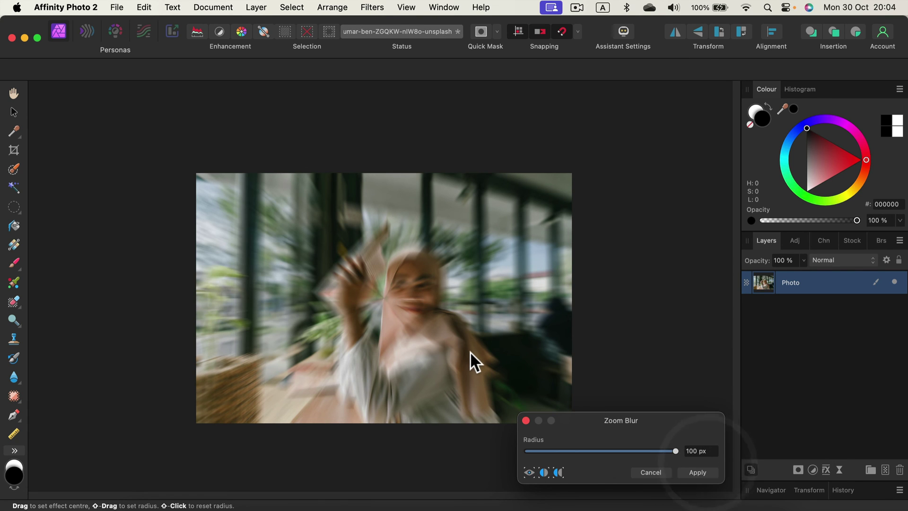
Preview Zoom Blur with a radius of 500 px, reduce it to 100 px, and close the filter without applying it
{"action": "key", "text": "super+equal"}
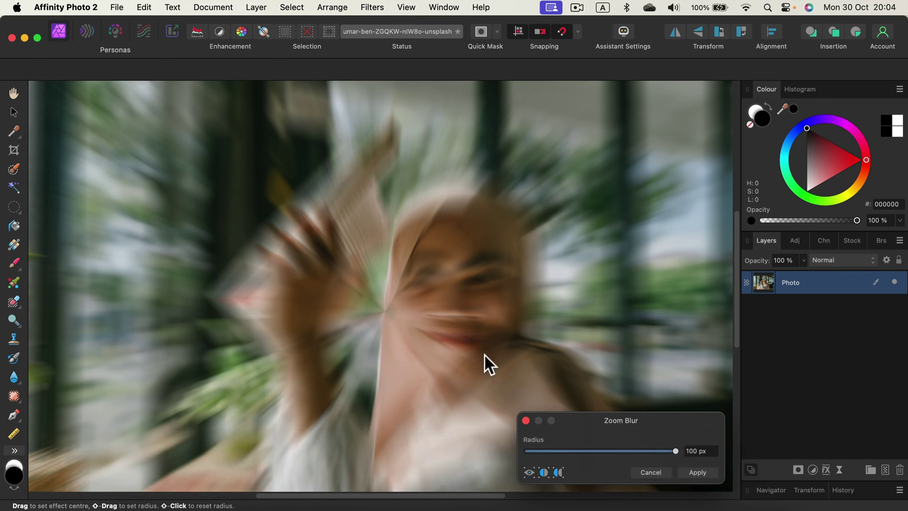
{"action": "left_click", "coordinate": [711, 451]}
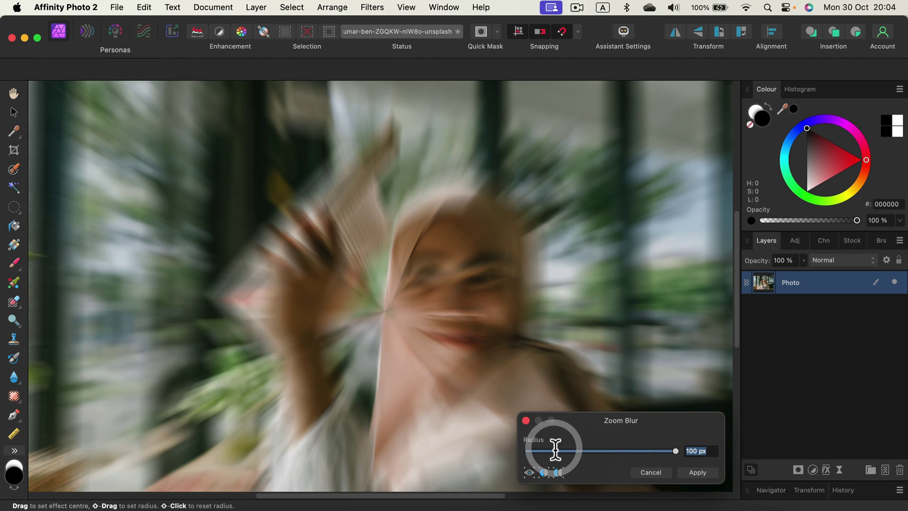
{"action": "type", "text": "500"}
{"action": "key", "text": "Return"}
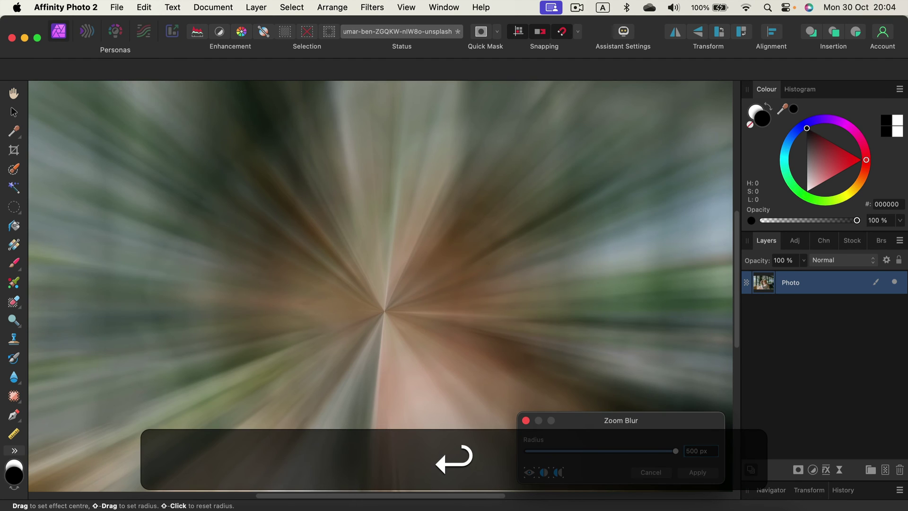
{"action": "key", "text": "super+minus"}
{"action": "key", "text": "super+minus"}
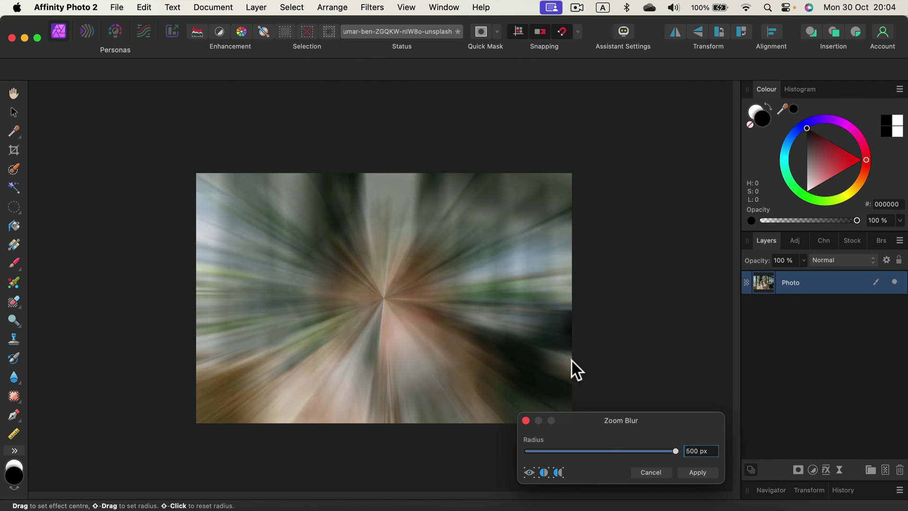
{"action": "left_click_drag", "start_coordinate": [669, 450], "coordinate": [689, 450]}
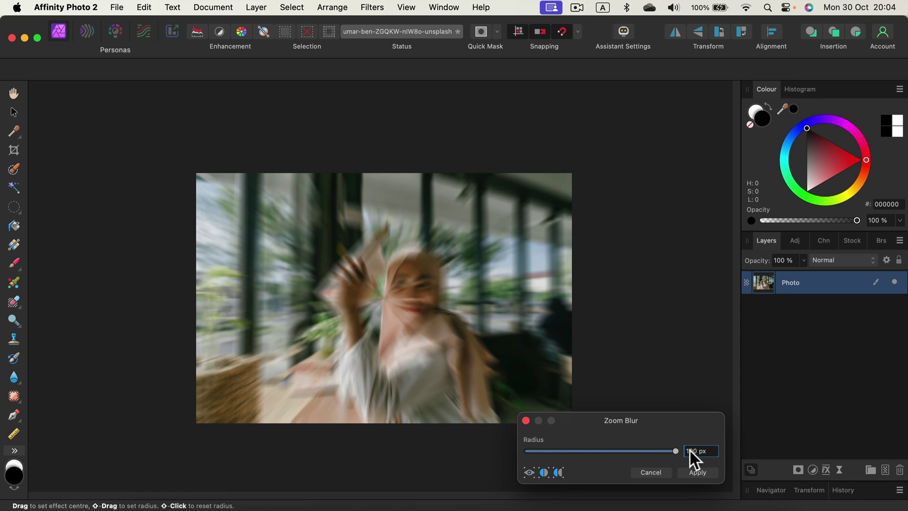
{"action": "left_click", "coordinate": [525, 420]}
Start a Depth of Field blur on the photo in Elliptical mode, slightly shrink the focus ellipse, and set the radius to 100 px
{"action": "left_click", "coordinate": [359, 8]}
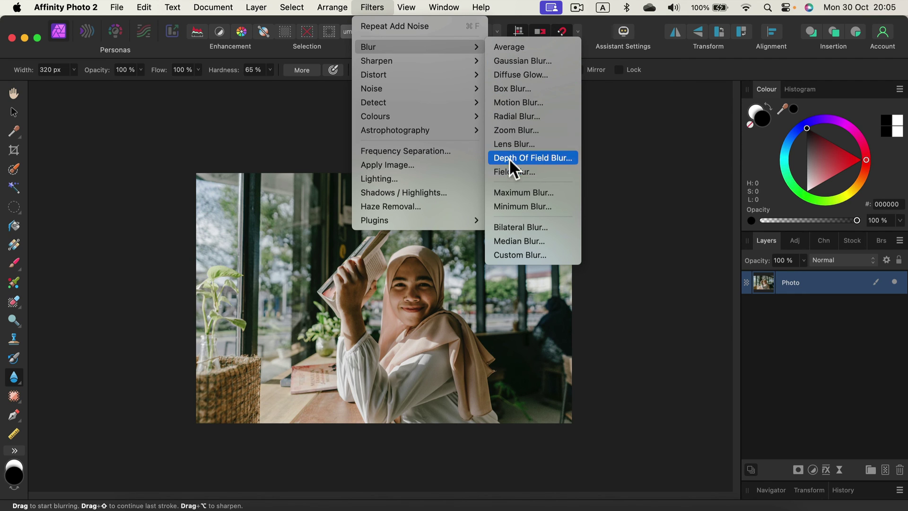
{"action": "left_click", "coordinate": [566, 158]}
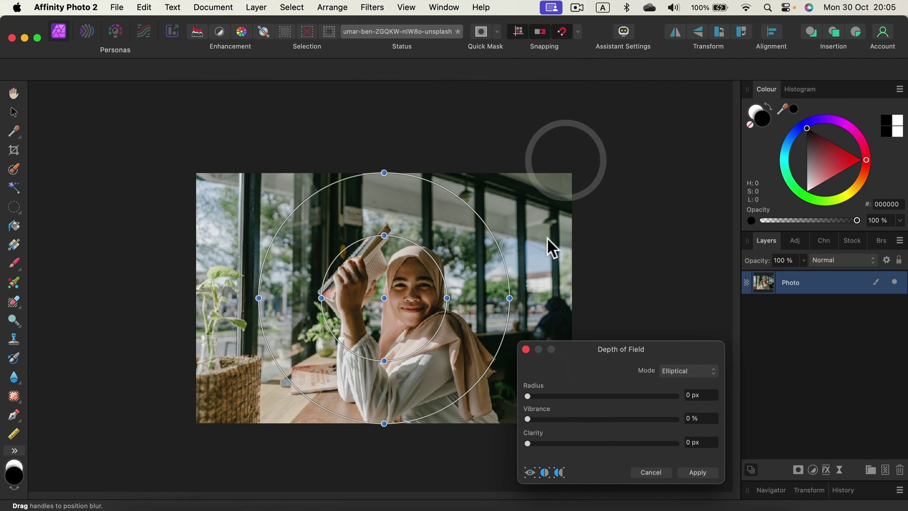
{"action": "left_click_drag", "start_coordinate": [387, 172], "coordinate": [386, 185]}
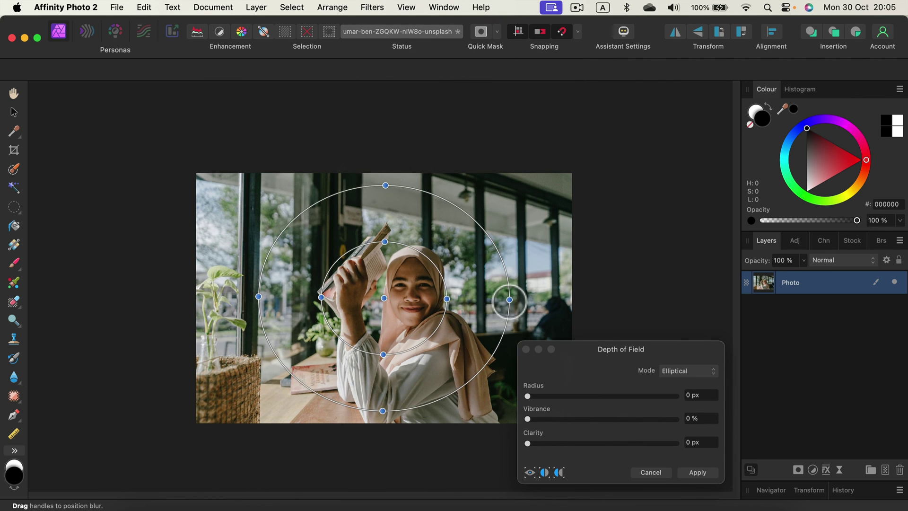
{"action": "left_click_drag", "start_coordinate": [510, 299], "coordinate": [500, 302]}
{"action": "left_click_drag", "start_coordinate": [537, 395], "coordinate": [688, 393]}
{"action": "left_click_drag", "start_coordinate": [636, 350], "coordinate": [697, 218]}
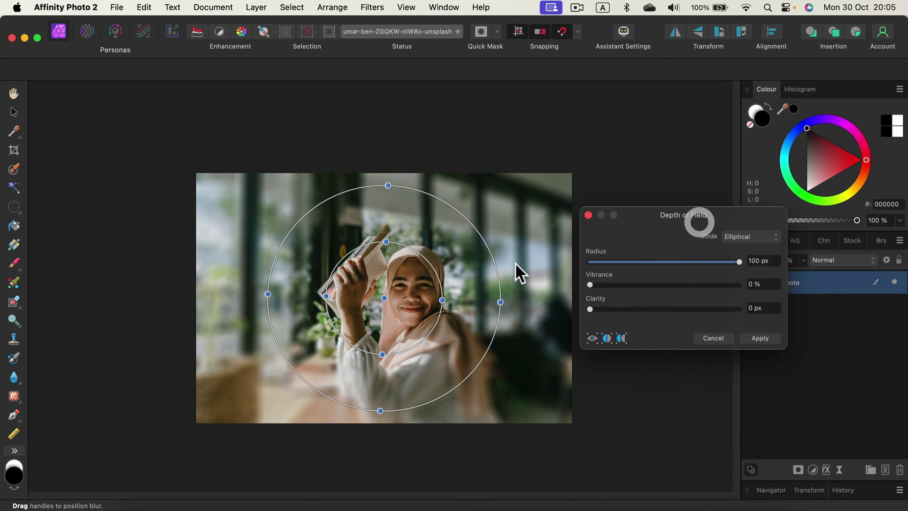
Widen the focus ellipse, centre it on the woman's face, and apply the Depth of Field blur
{"action": "left_click_drag", "start_coordinate": [501, 302], "coordinate": [542, 292]}
{"action": "left_click_drag", "start_coordinate": [382, 236], "coordinate": [383, 248]}
{"action": "left_click_drag", "start_coordinate": [539, 297], "coordinate": [515, 297]}
{"action": "left_click_drag", "start_coordinate": [384, 298], "coordinate": [413, 300]}
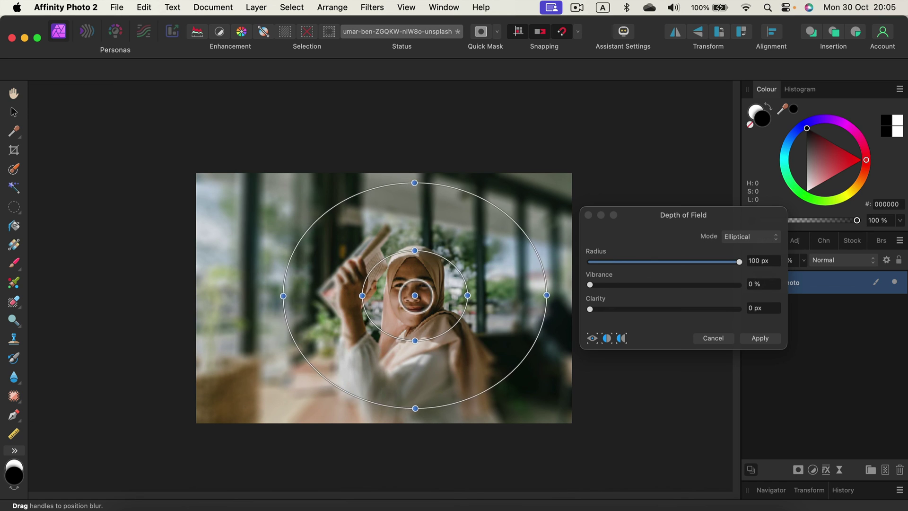
{"action": "left_click", "coordinate": [763, 337]}
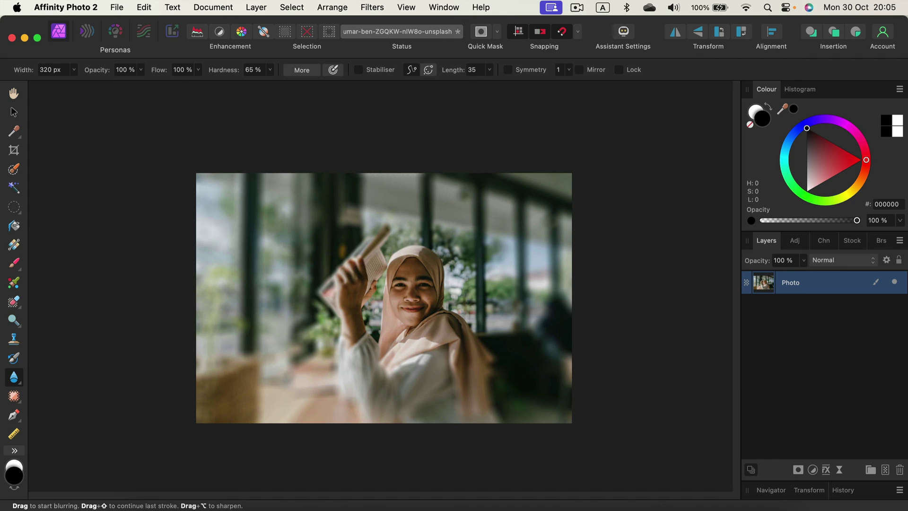
Try adding a mask to the Photo layer with a linear gradient from the window frame at left to just beyond the face
{"action": "left_click", "coordinate": [797, 469], "text": "alt"}
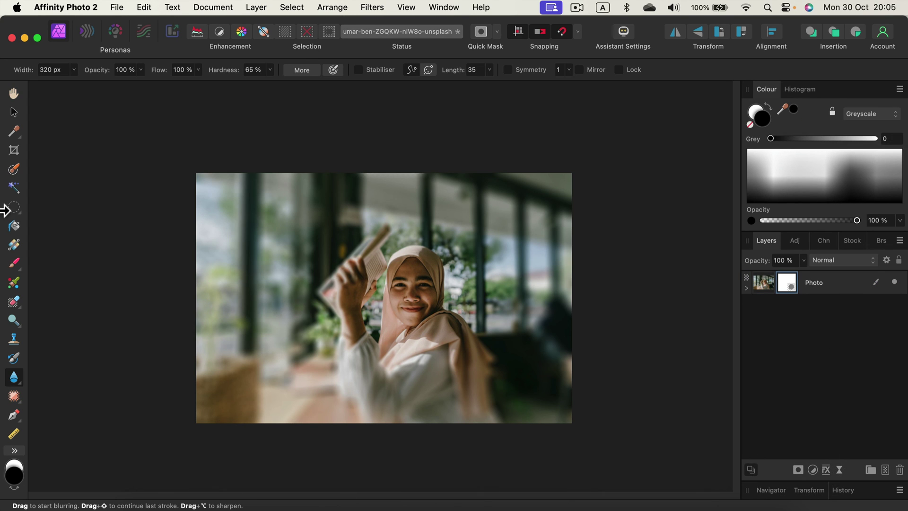
{"action": "left_click", "coordinate": [13, 244]}
{"action": "left_click_drag", "start_coordinate": [246, 258], "coordinate": [465, 256]}
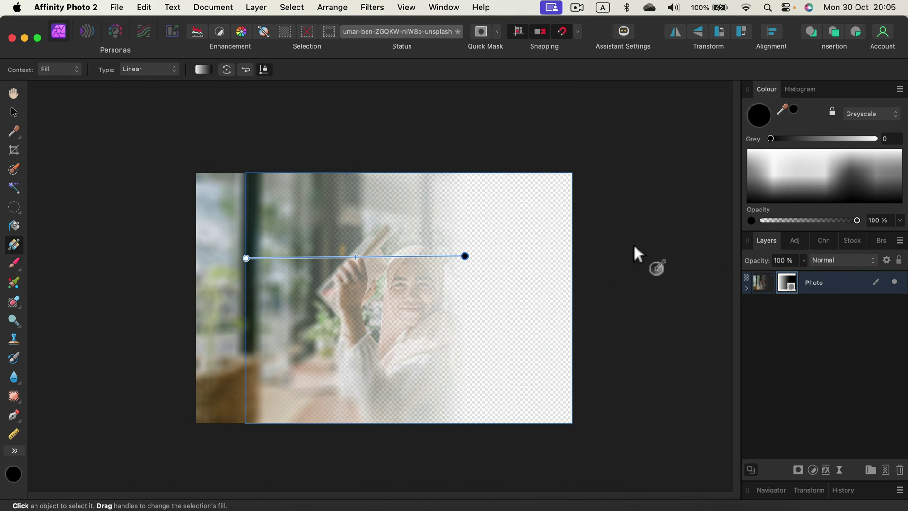
Undo the mask gradient, the mask and the Depth of Field blur
{"action": "key", "text": "cmd+z"}
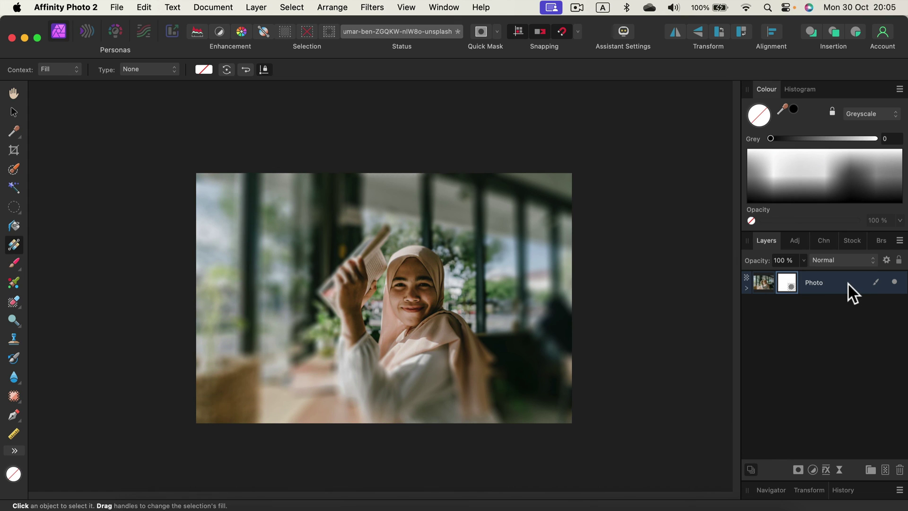
{"action": "key", "text": "super+z"}
{"action": "key", "text": "super+z"}
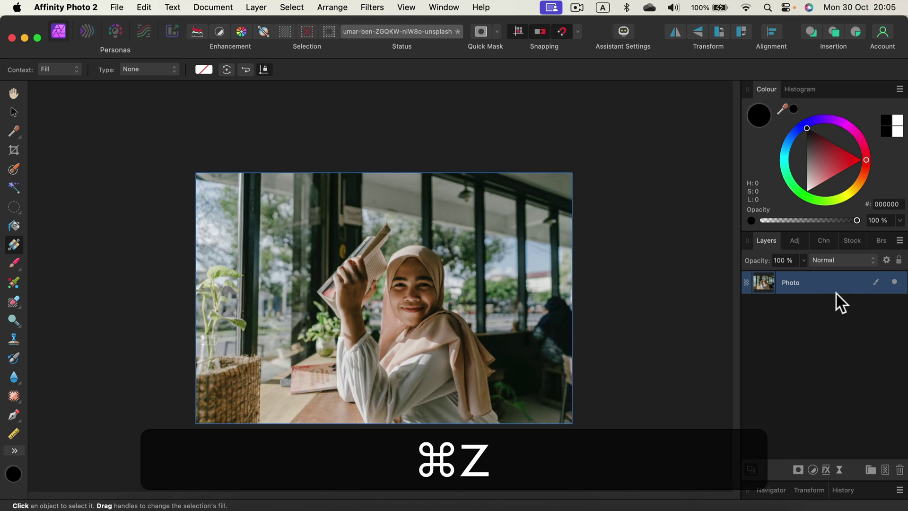
Duplicate the Photo layer and keep the upper copy selected, leaving its layer effects unchanged
{"action": "right_click", "coordinate": [834, 290]}
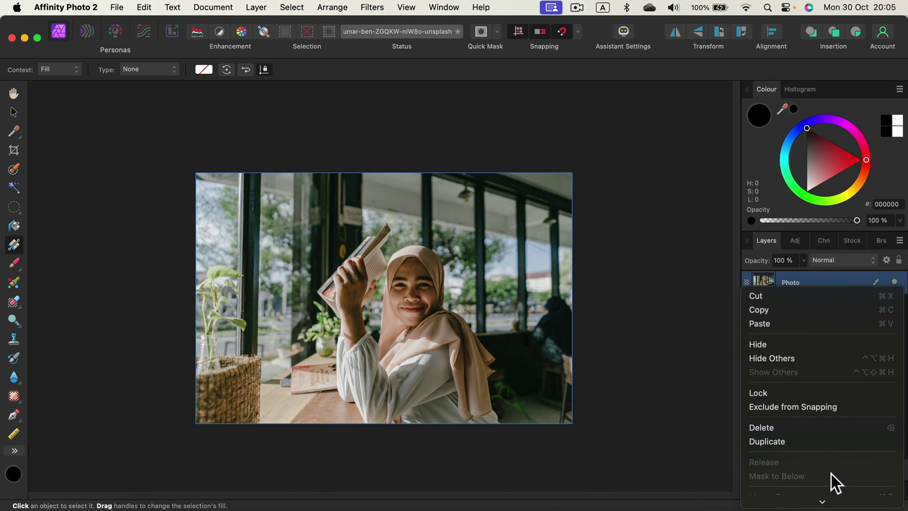
{"action": "left_click", "coordinate": [760, 446]}
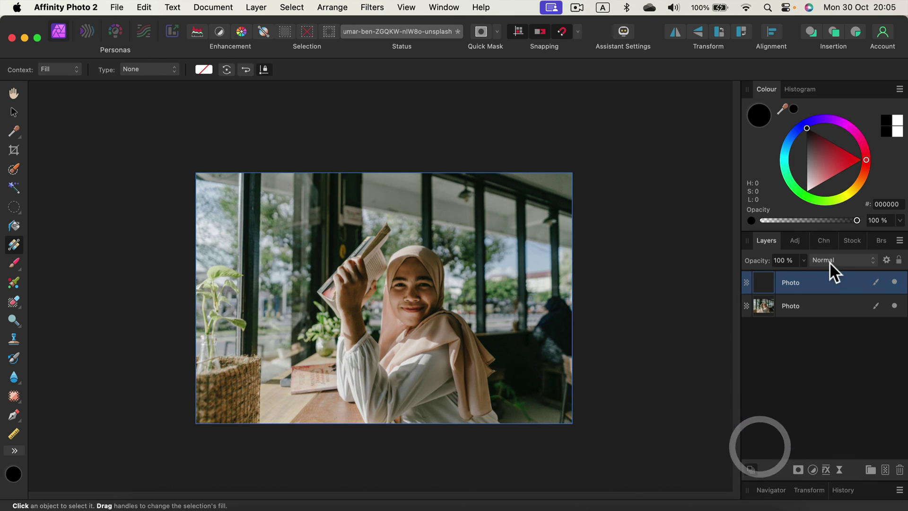
{"action": "left_click", "coordinate": [832, 282]}
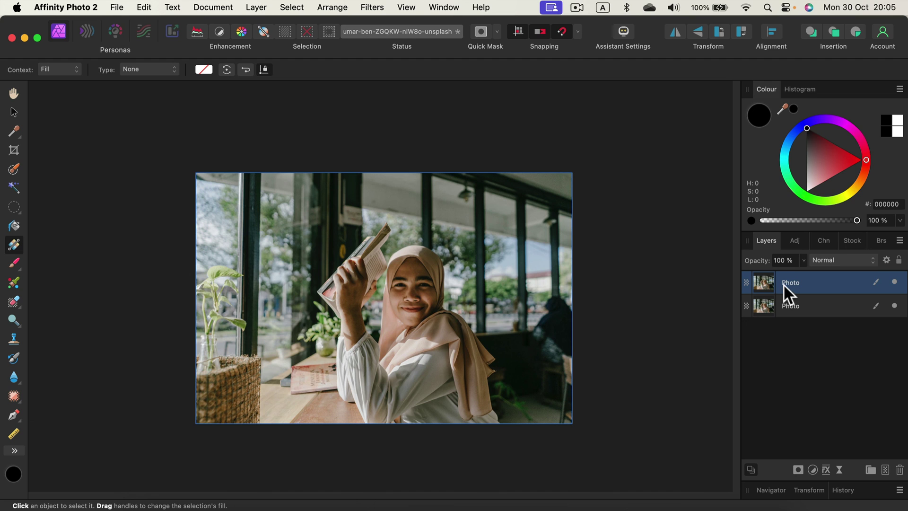
{"action": "left_click", "coordinate": [826, 470]}
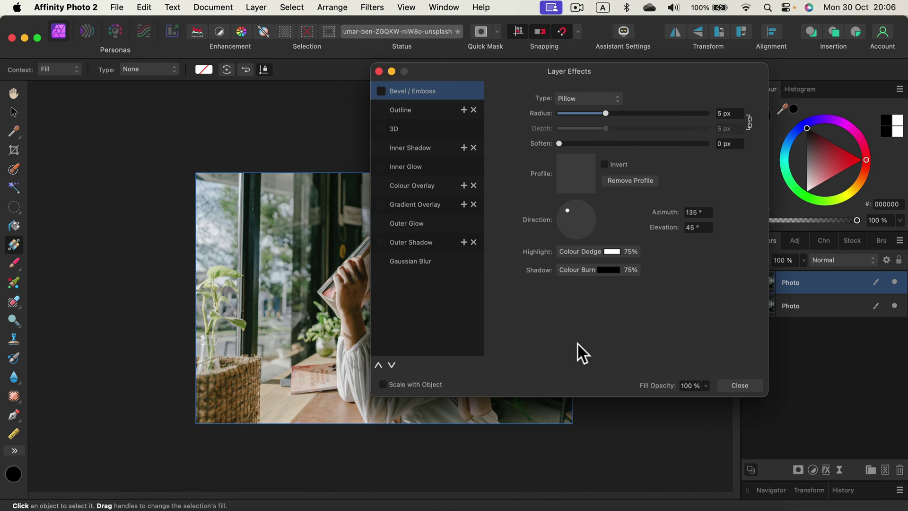
{"action": "left_click", "coordinate": [378, 71]}
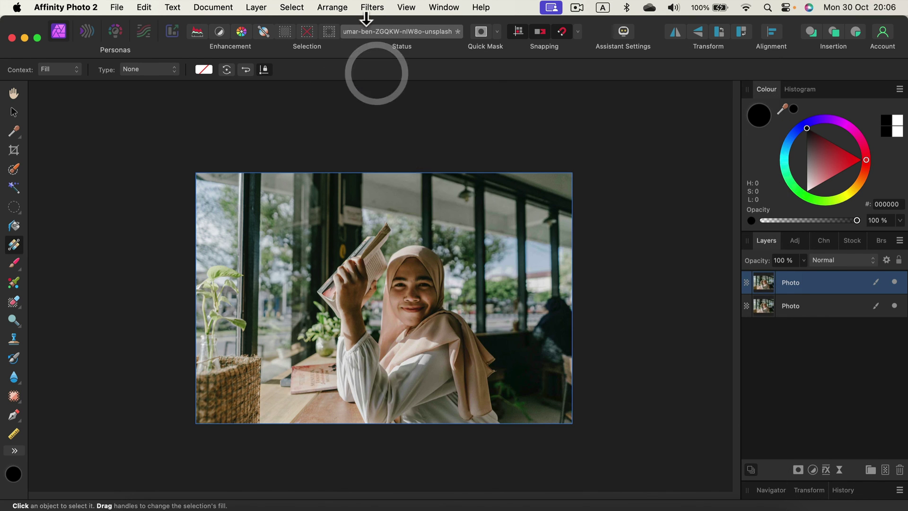
Apply a Gaussian Blur to the upper Photo layer and add a mask to that layer
{"action": "left_click", "coordinate": [371, 7]}
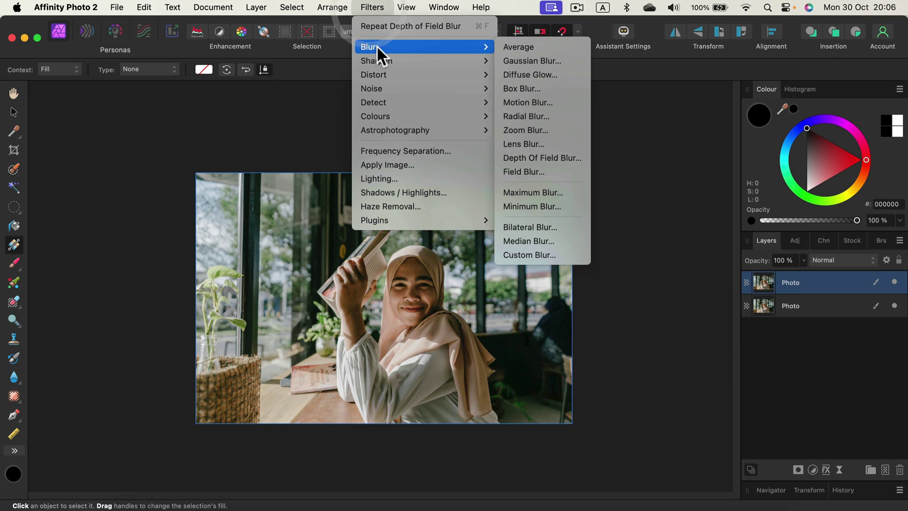
{"action": "left_click", "coordinate": [543, 59]}
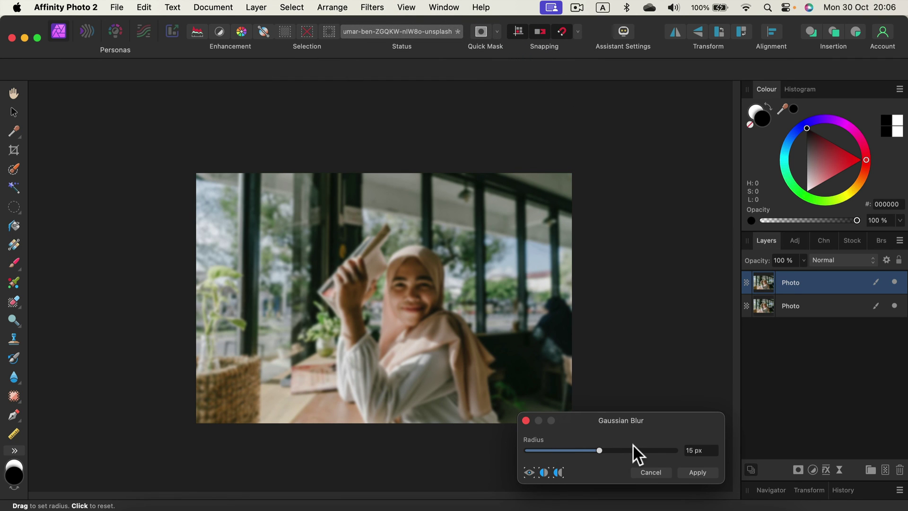
{"action": "left_click", "coordinate": [634, 450]}
{"action": "left_click", "coordinate": [697, 472]}
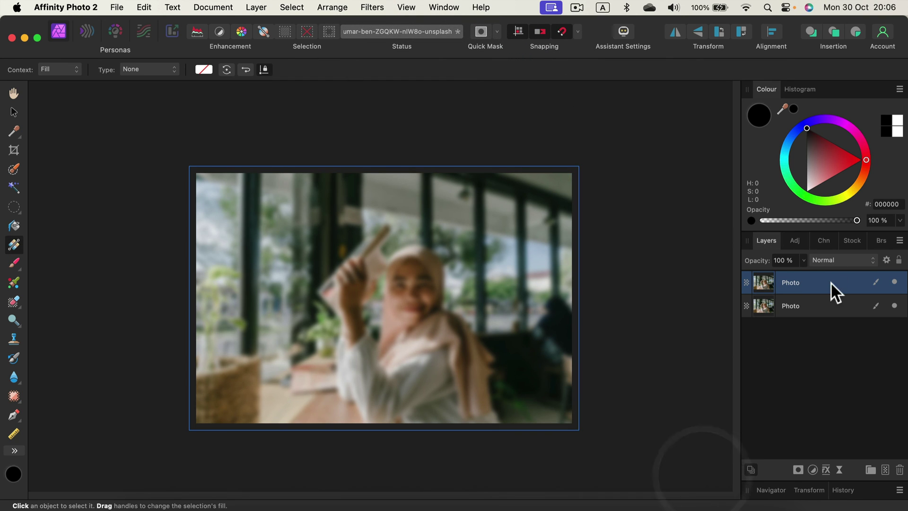
{"action": "left_click", "coordinate": [798, 469]}
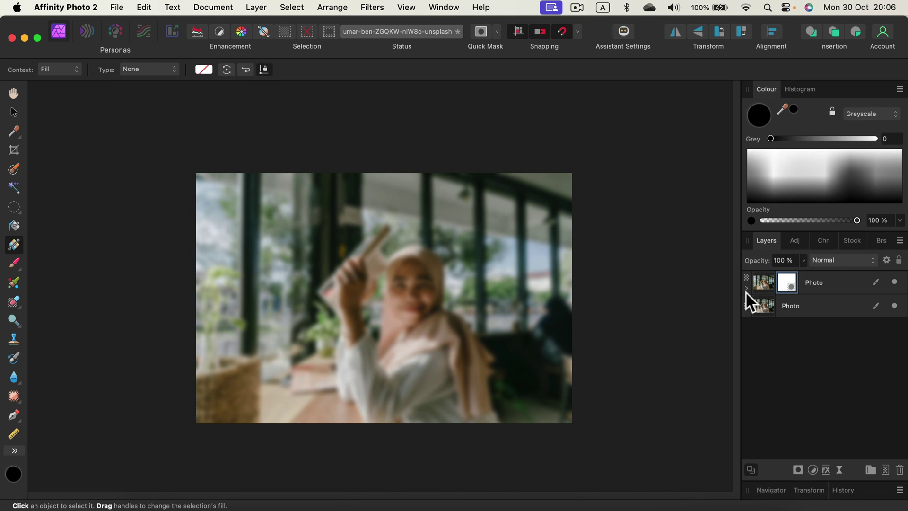
Try linear mask gradients in several directions, finishing with black at the top of the headscarf and white diagonally down at the shoulder
{"action": "left_click_drag", "start_coordinate": [243, 276], "coordinate": [402, 271]}
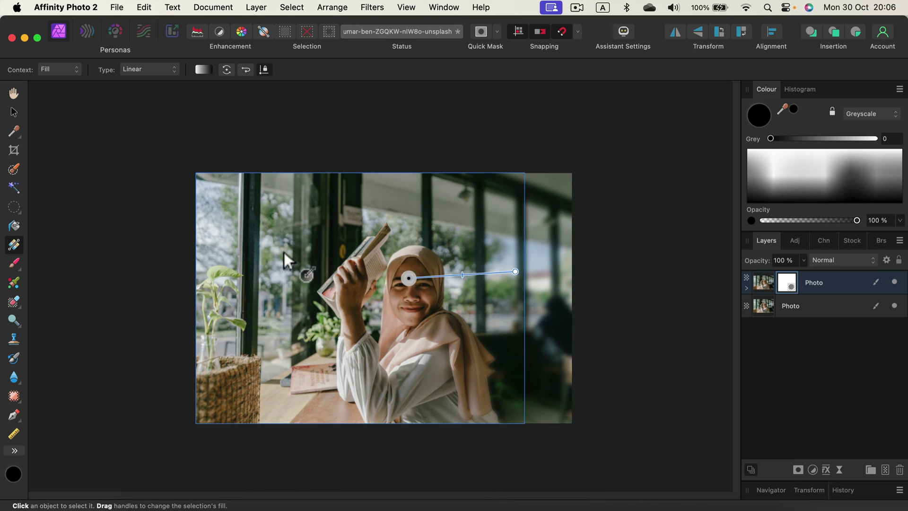
{"action": "left_click_drag", "start_coordinate": [338, 219], "coordinate": [327, 298]}
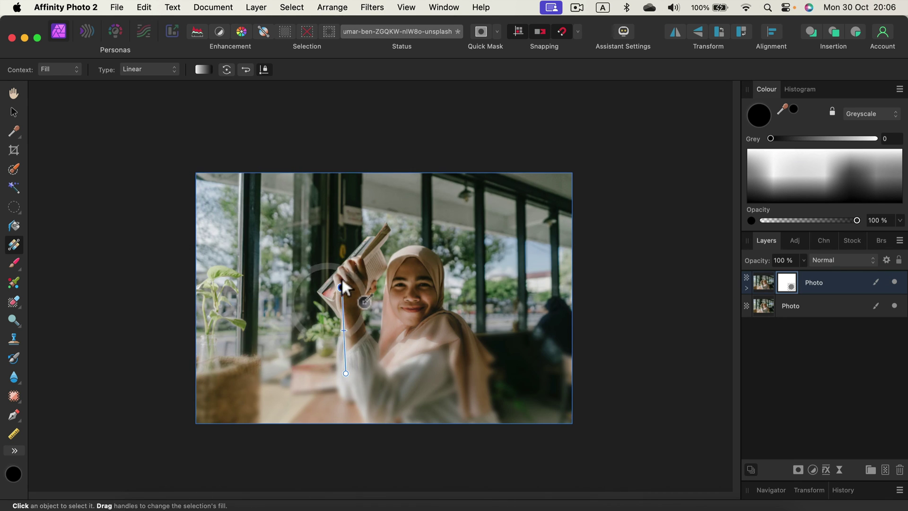
{"action": "left_click_drag", "start_coordinate": [348, 225], "coordinate": [346, 373]}
{"action": "left_click_drag", "start_coordinate": [216, 414], "coordinate": [384, 286]}
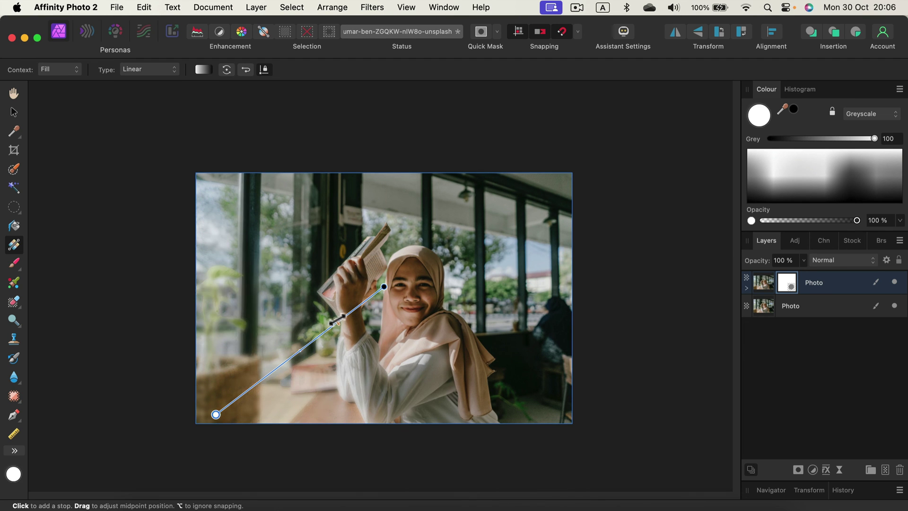
{"action": "left_click_drag", "start_coordinate": [286, 302], "coordinate": [435, 237]}
{"action": "left_click_drag", "start_coordinate": [494, 209], "coordinate": [395, 284]}
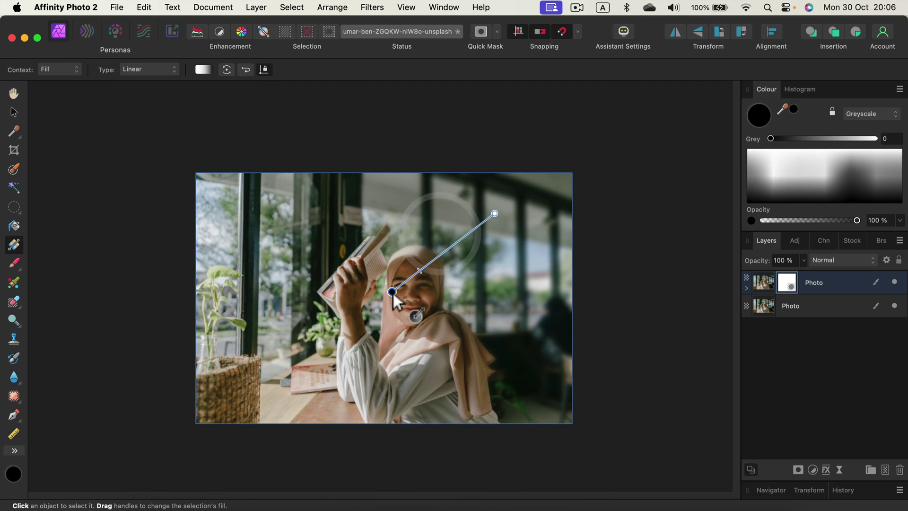
{"action": "left_click_drag", "start_coordinate": [352, 391], "coordinate": [384, 219]}
{"action": "left_click_drag", "start_coordinate": [403, 377], "coordinate": [405, 320]}
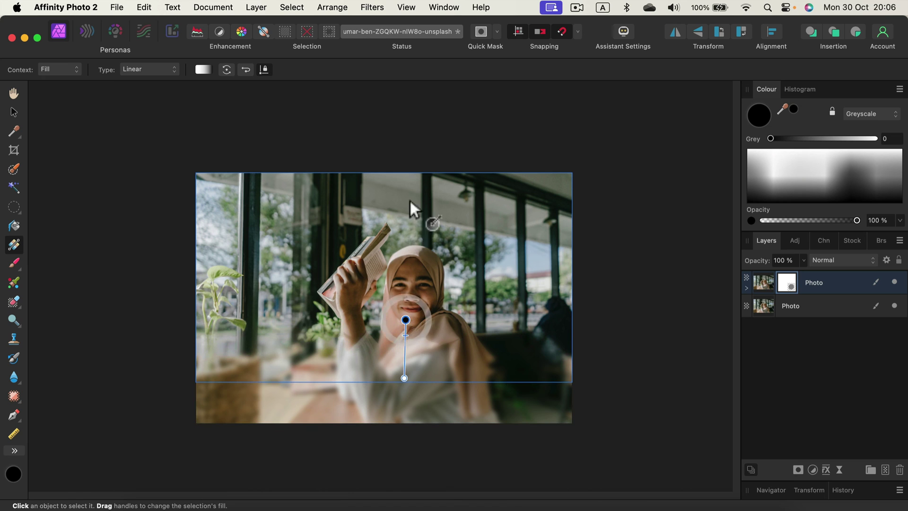
{"action": "left_click_drag", "start_coordinate": [502, 232], "coordinate": [418, 268]}
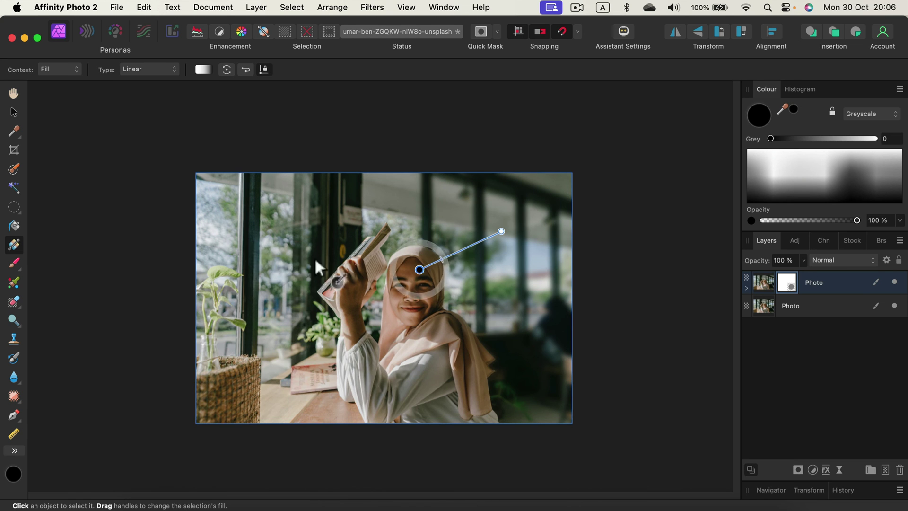
{"action": "mouse_move", "coordinate": [314, 256]}
{"action": "left_mouse_down"}
{"action": "mouse_move", "coordinate": [381, 307]}
{"action": "mouse_move", "coordinate": [368, 345]}
{"action": "left_mouse_up"}
{"action": "left_click_drag", "start_coordinate": [500, 355], "coordinate": [429, 308]}
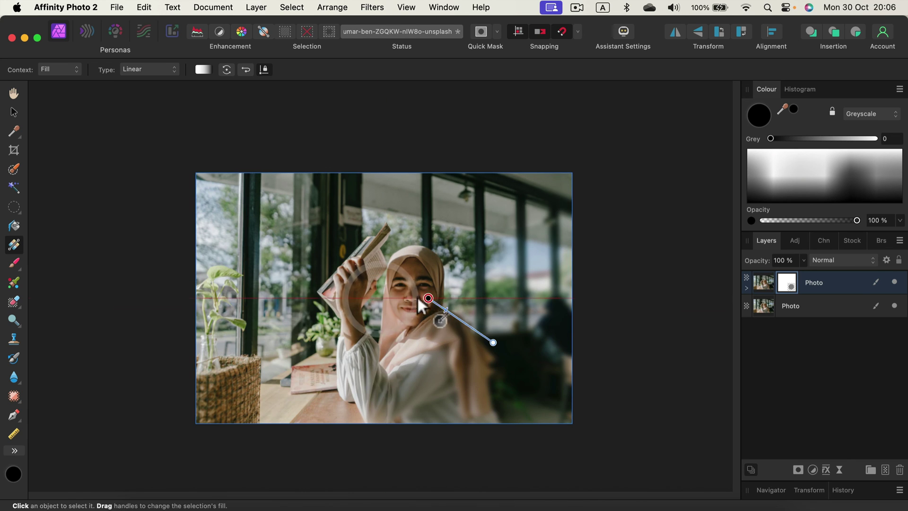
{"action": "left_click_drag", "start_coordinate": [493, 234], "coordinate": [410, 277]}
{"action": "left_click_drag", "start_coordinate": [428, 231], "coordinate": [405, 273]}
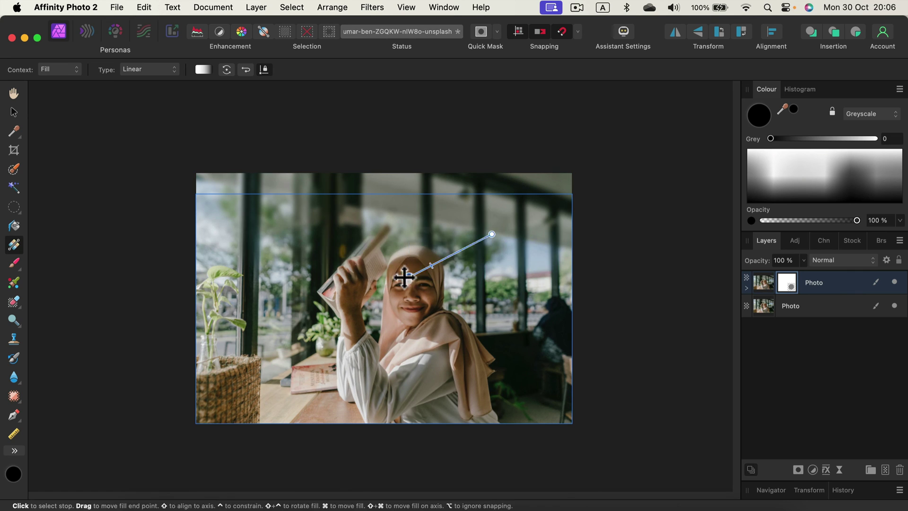
{"action": "left_click_drag", "start_coordinate": [330, 246], "coordinate": [416, 290]}
{"action": "left_click_drag", "start_coordinate": [338, 343], "coordinate": [441, 322]}
{"action": "left_click_drag", "start_coordinate": [407, 245], "coordinate": [459, 350]}
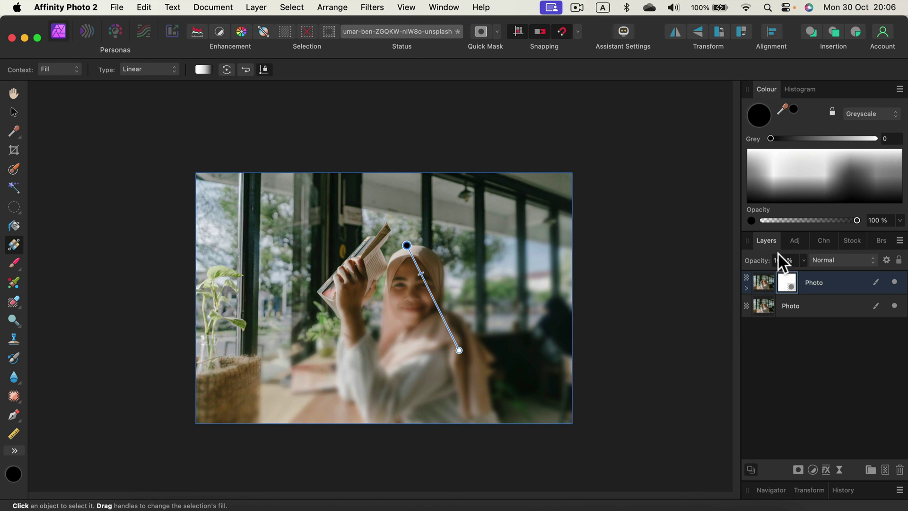
Look over the available live filters, and examine the gradient-masked blur around the face and book up close
{"action": "left_click", "coordinate": [841, 469]}
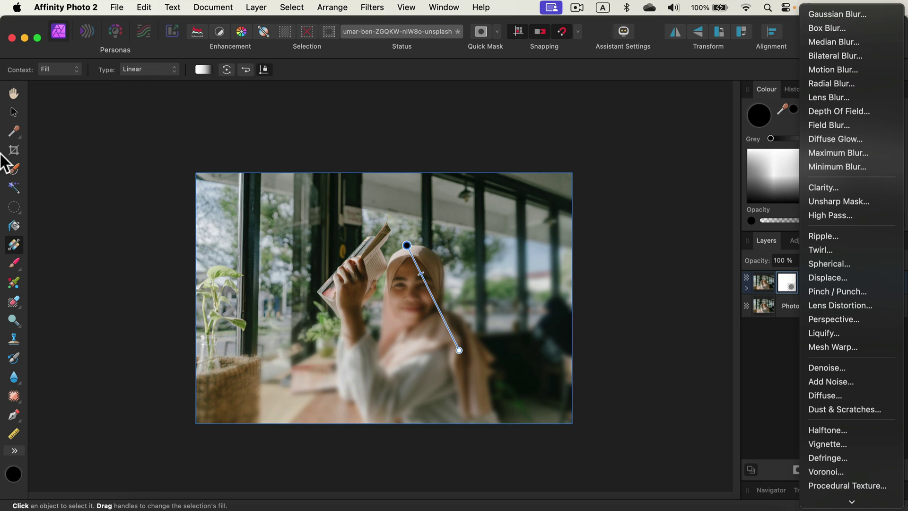
{"action": "left_click", "coordinate": [14, 113]}
{"action": "left_click", "coordinate": [13, 112]}
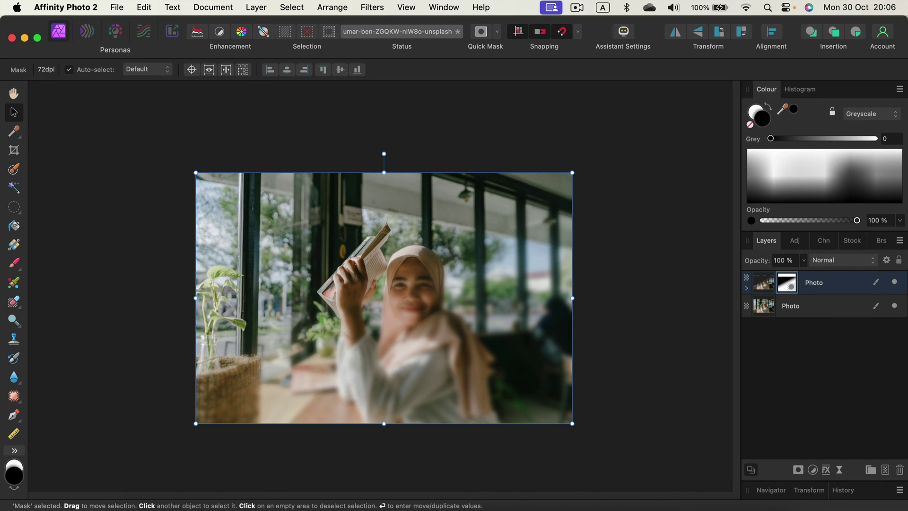
{"action": "key", "text": "super+equal"}
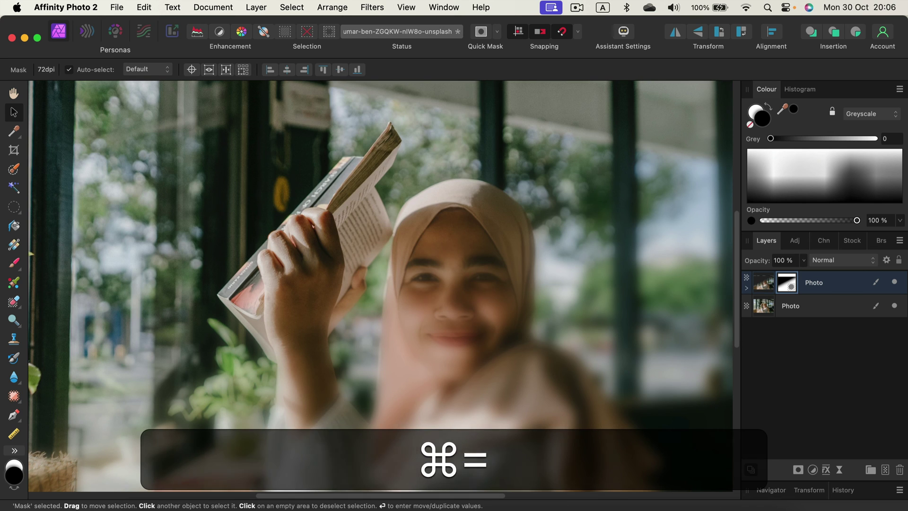